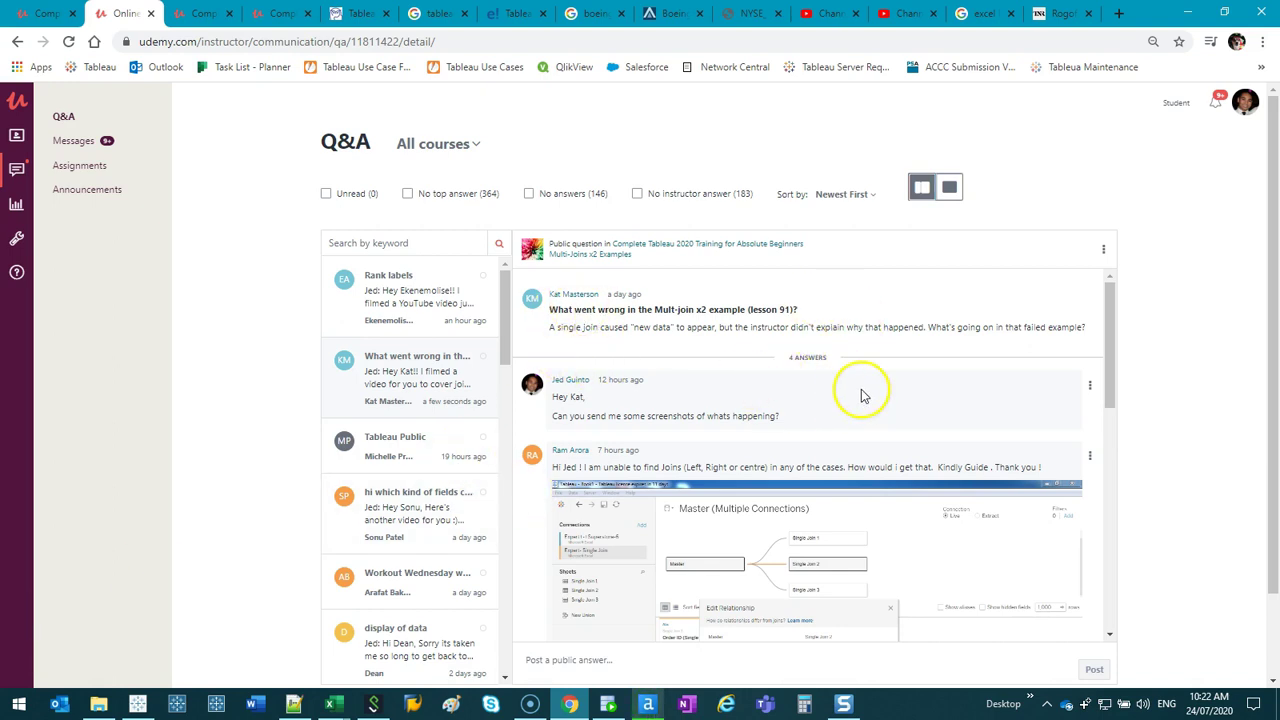
Step: Highlight the student's follow-up about the incorrect 1-1 inner join, then switch to Excel's Book1
{"action": "left_click", "coordinate": [1089, 384]}
{"action": "left_click", "coordinate": [1110, 325]}
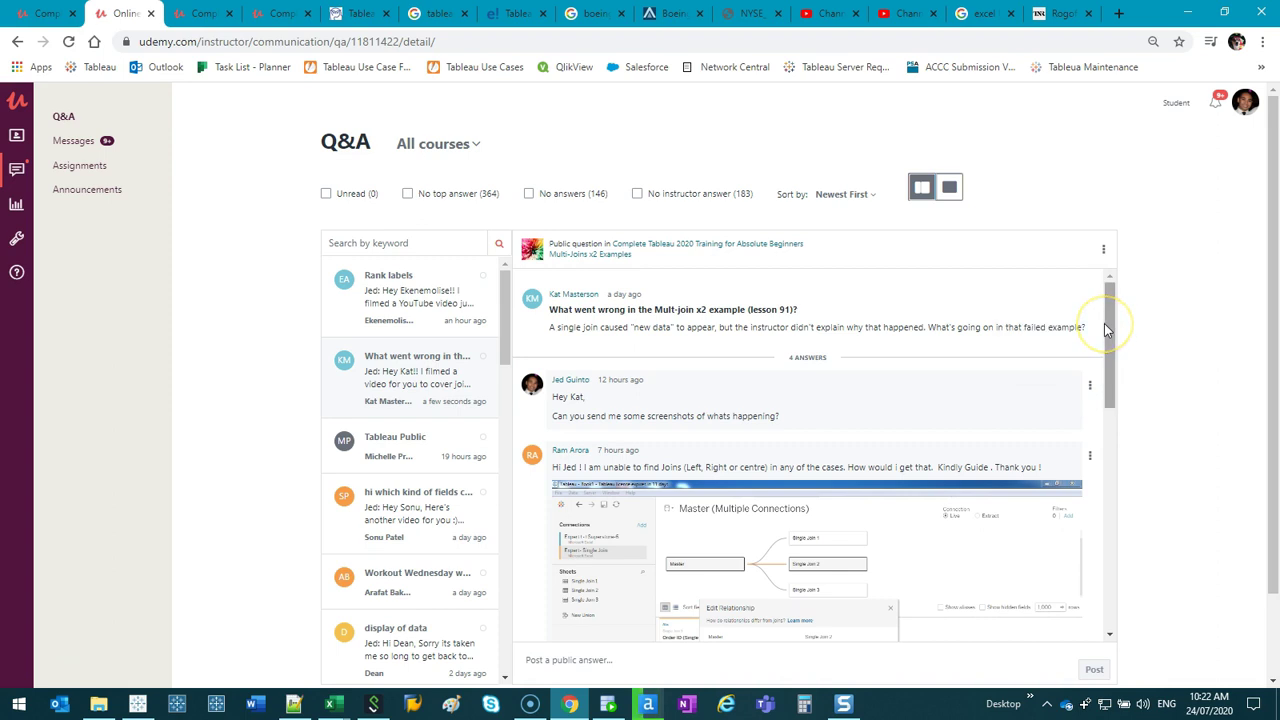
{"action": "left_click_drag", "start_coordinate": [1108, 328], "coordinate": [1103, 380]}
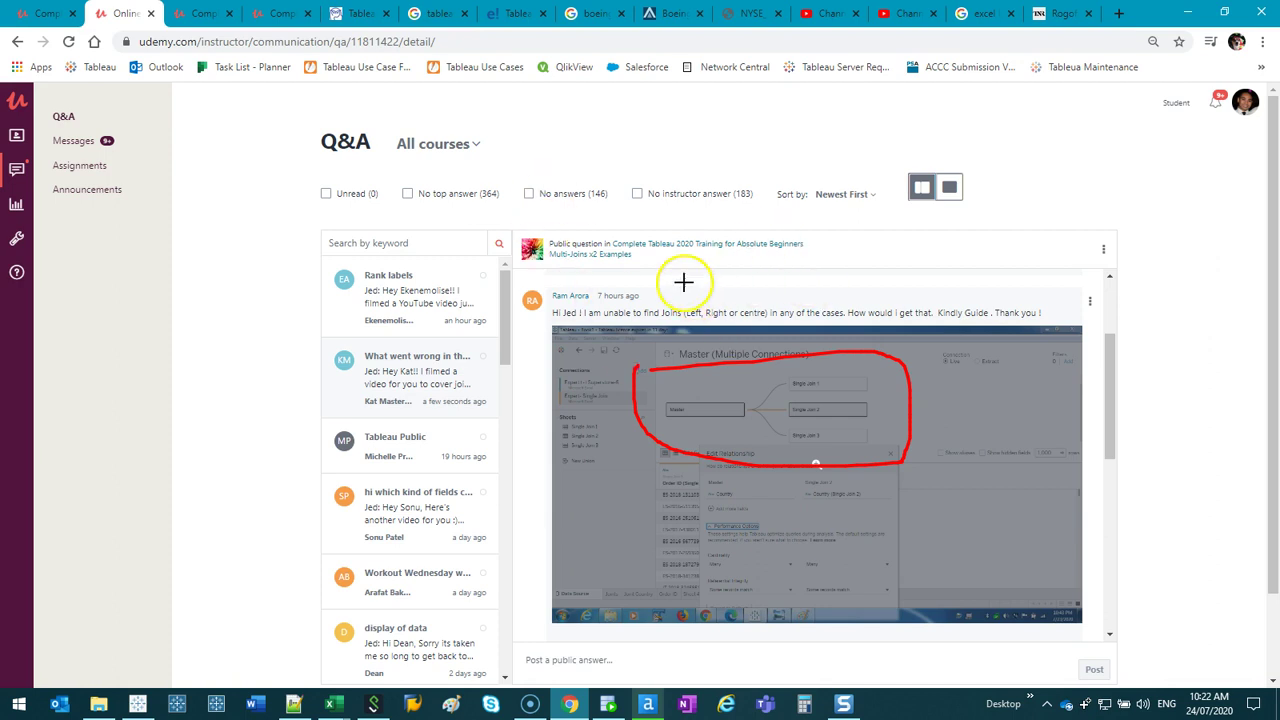
{"action": "scroll", "coordinate": [660, 484], "scroll_direction": "down", "scroll_amount": 3}
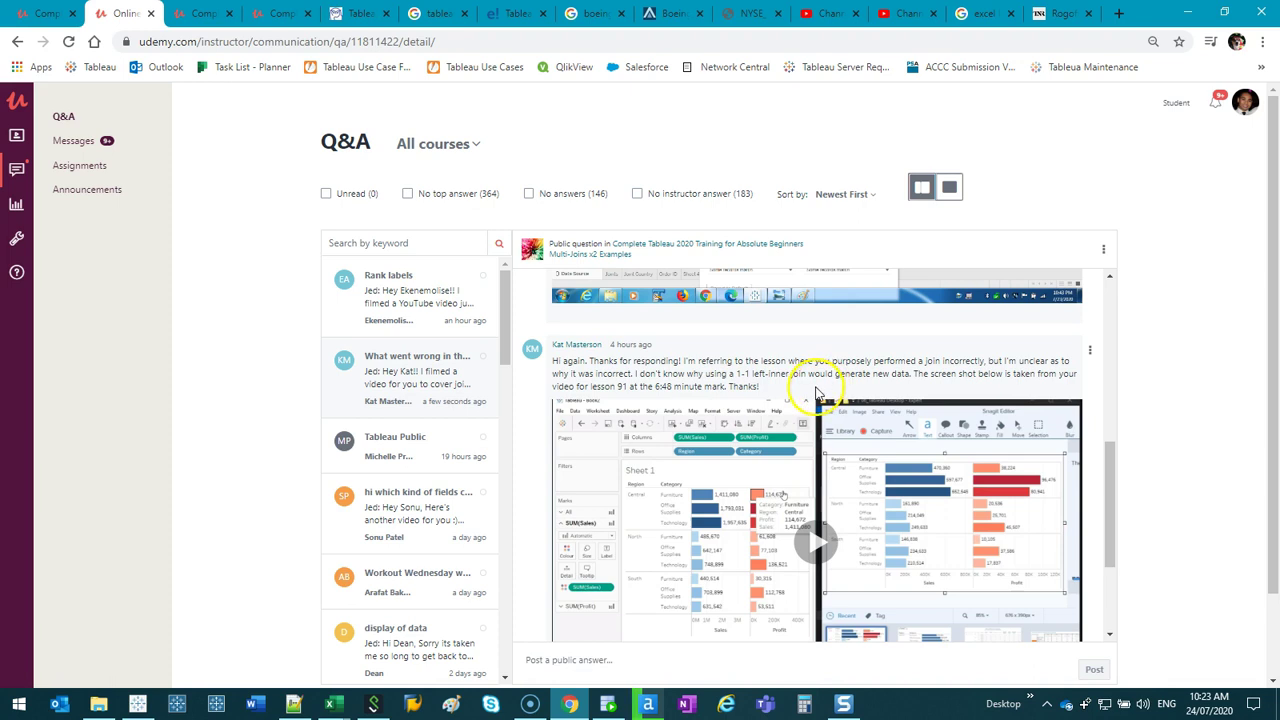
{"action": "left_click_drag", "start_coordinate": [820, 386], "coordinate": [556, 362]}
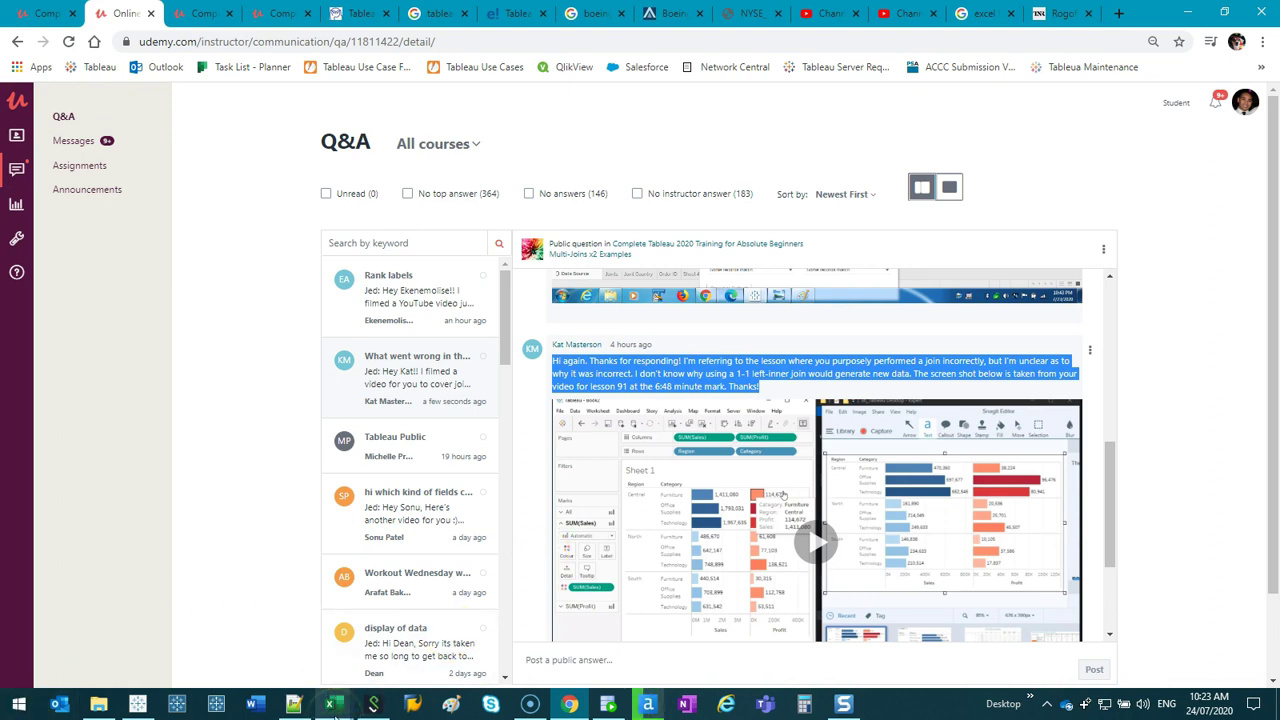
{"action": "left_click", "coordinate": [330, 704]}
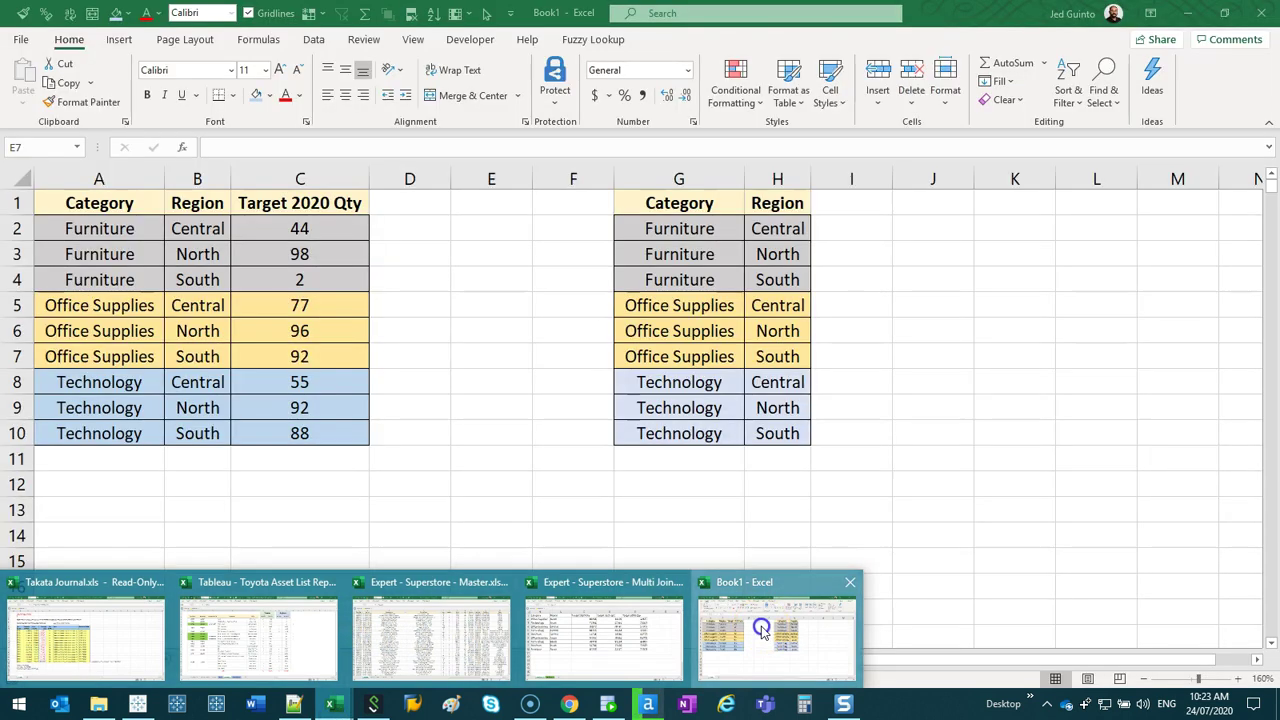
{"action": "left_click", "coordinate": [762, 628]}
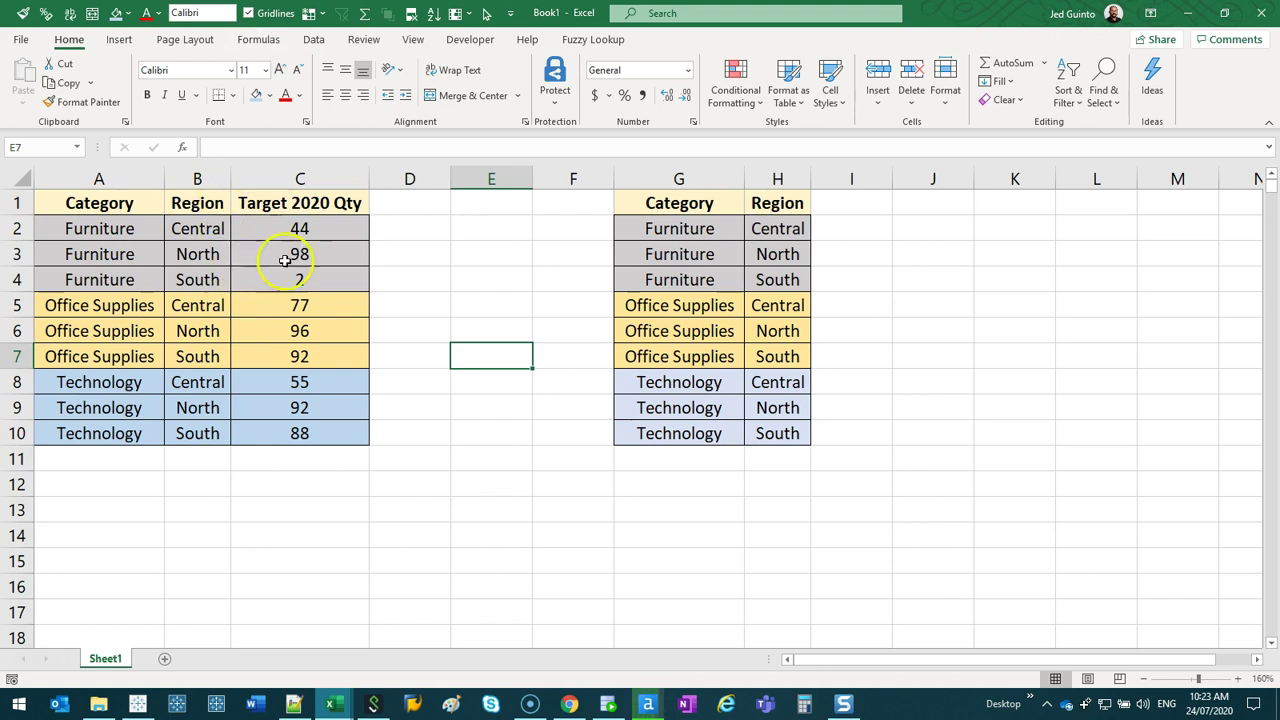
{"action": "left_click_drag", "start_coordinate": [329, 76], "coordinate": [330, 145]}
{"action": "left_click_drag", "start_coordinate": [343, 49], "coordinate": [378, 52]}
{"action": "left_click_drag", "start_coordinate": [648, 68], "coordinate": [668, 138]}
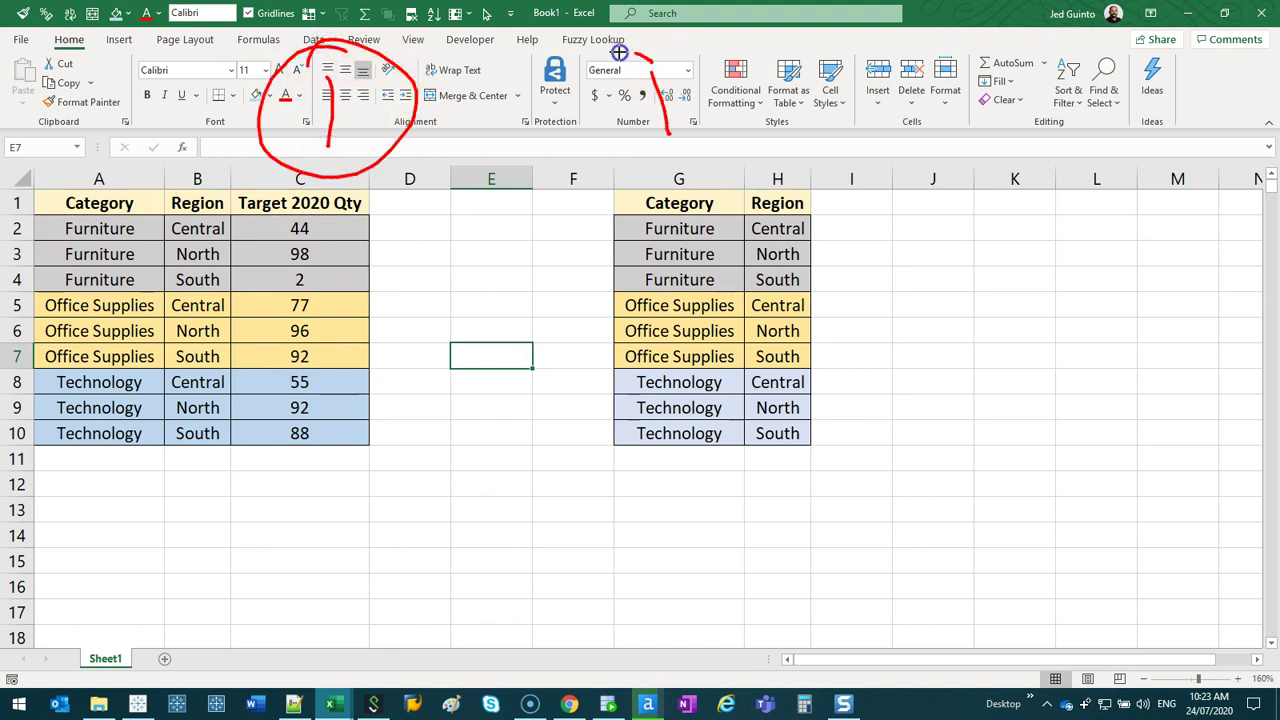
{"action": "mouse_move", "coordinate": [615, 56]}
{"action": "left_mouse_down"}
{"action": "mouse_move", "coordinate": [700, 155]}
{"action": "mouse_move", "coordinate": [612, 62]}
{"action": "left_mouse_up"}
{"action": "left_click_drag", "start_coordinate": [490, 98], "coordinate": [585, 100]}
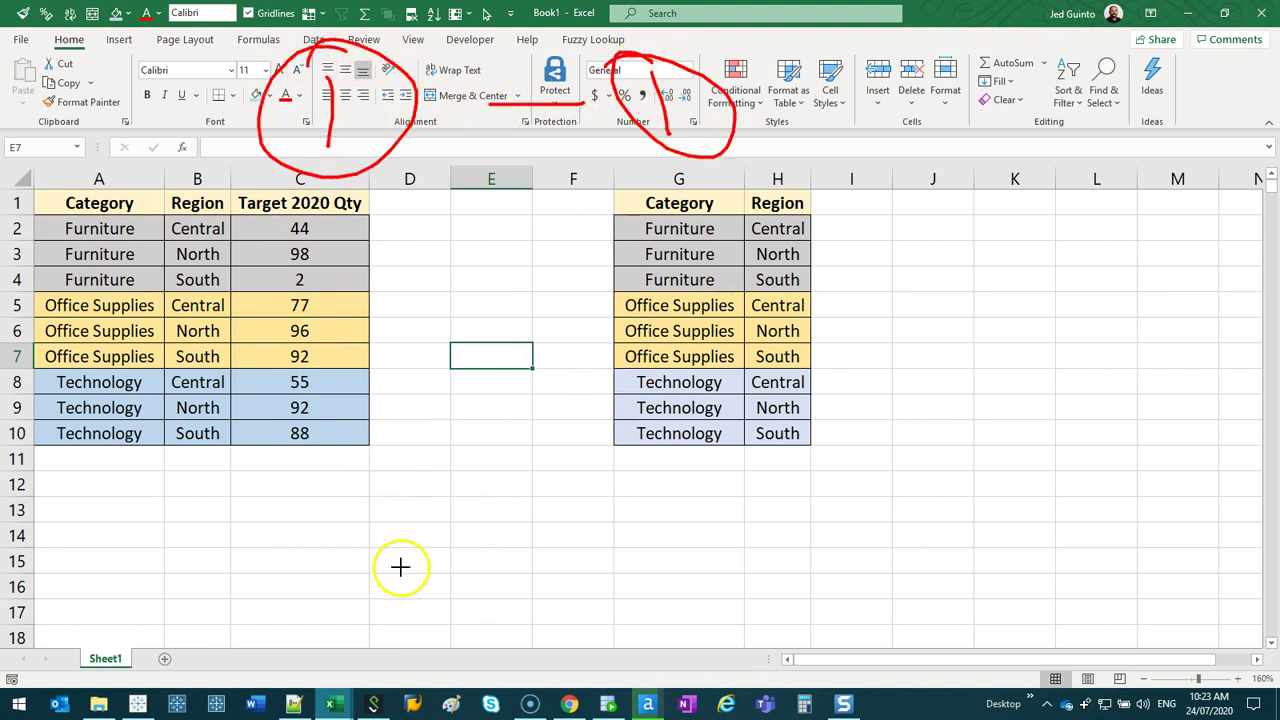
{"action": "left_click", "coordinate": [242, 381]}
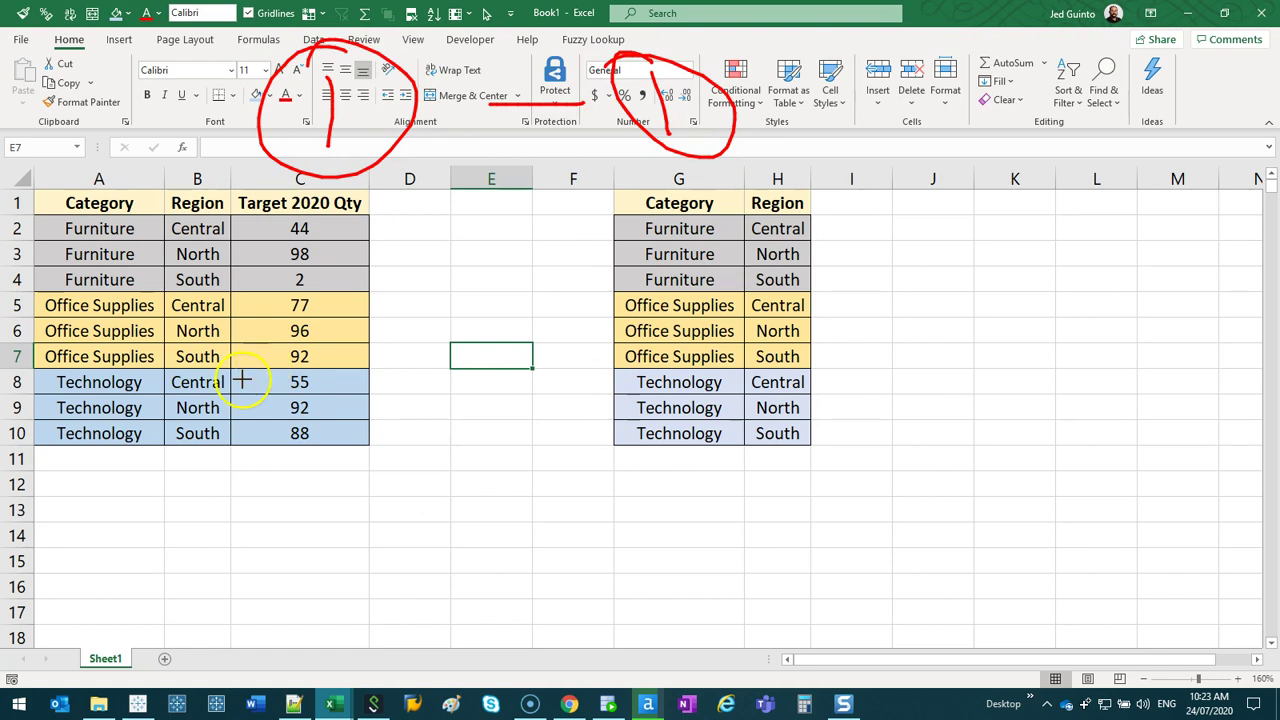
{"action": "left_click_drag", "start_coordinate": [143, 177], "coordinate": [189, 177]}
{"action": "left_click_drag", "start_coordinate": [720, 178], "coordinate": [757, 174]}
{"action": "left_click_drag", "start_coordinate": [116, 226], "coordinate": [190, 219]}
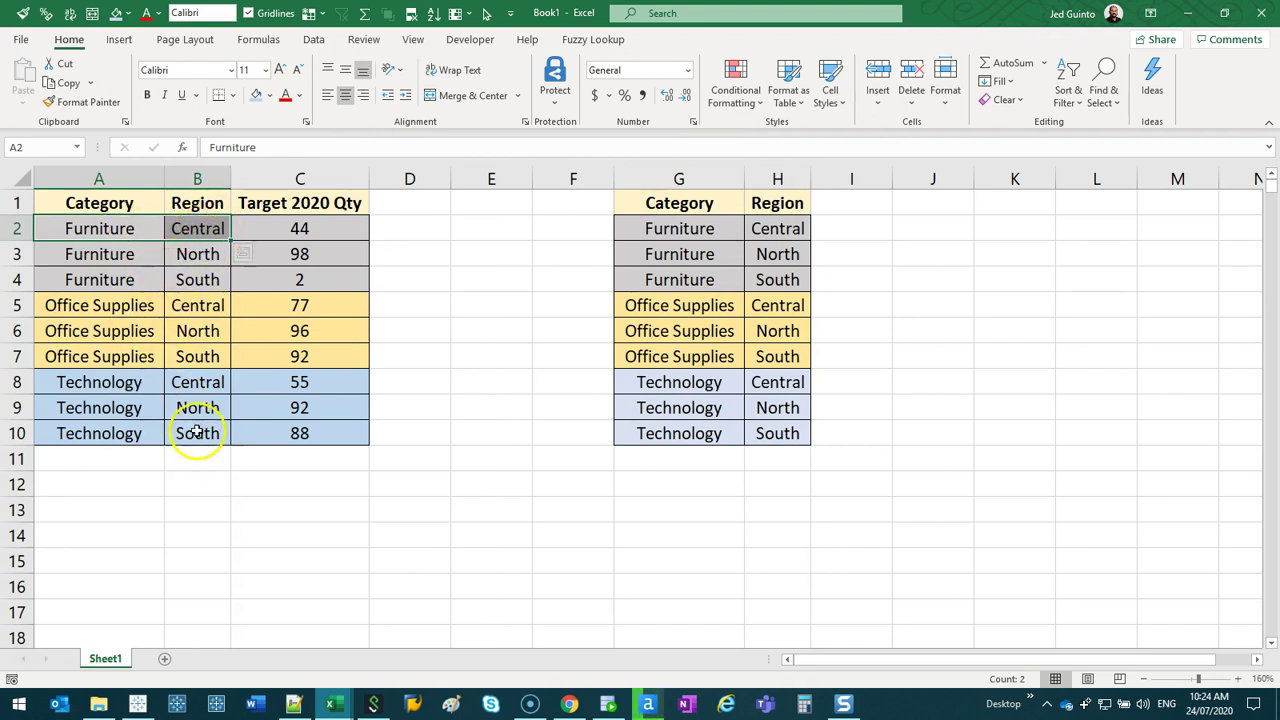
{"action": "left_click_drag", "start_coordinate": [128, 310], "coordinate": [177, 357]}
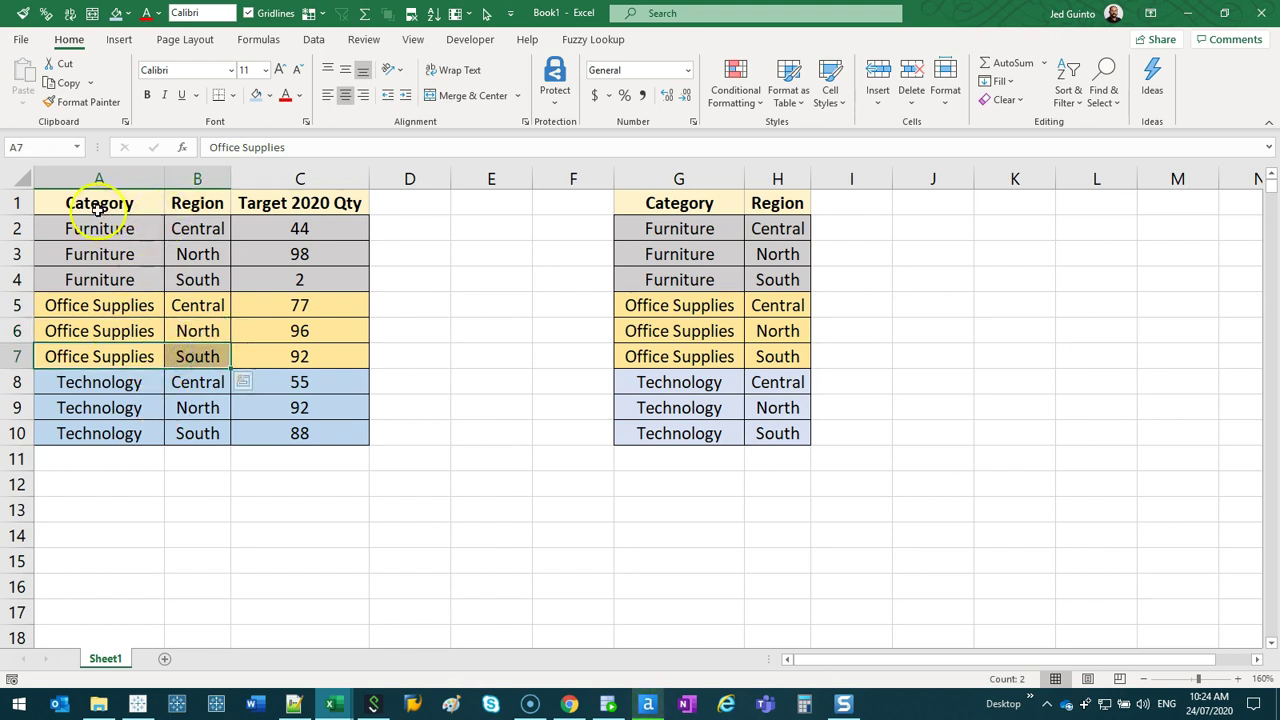
{"action": "left_click", "coordinate": [97, 166]}
{"action": "left_click_drag", "start_coordinate": [94, 229], "coordinate": [77, 455]}
{"action": "left_click_drag", "start_coordinate": [192, 232], "coordinate": [193, 430]}
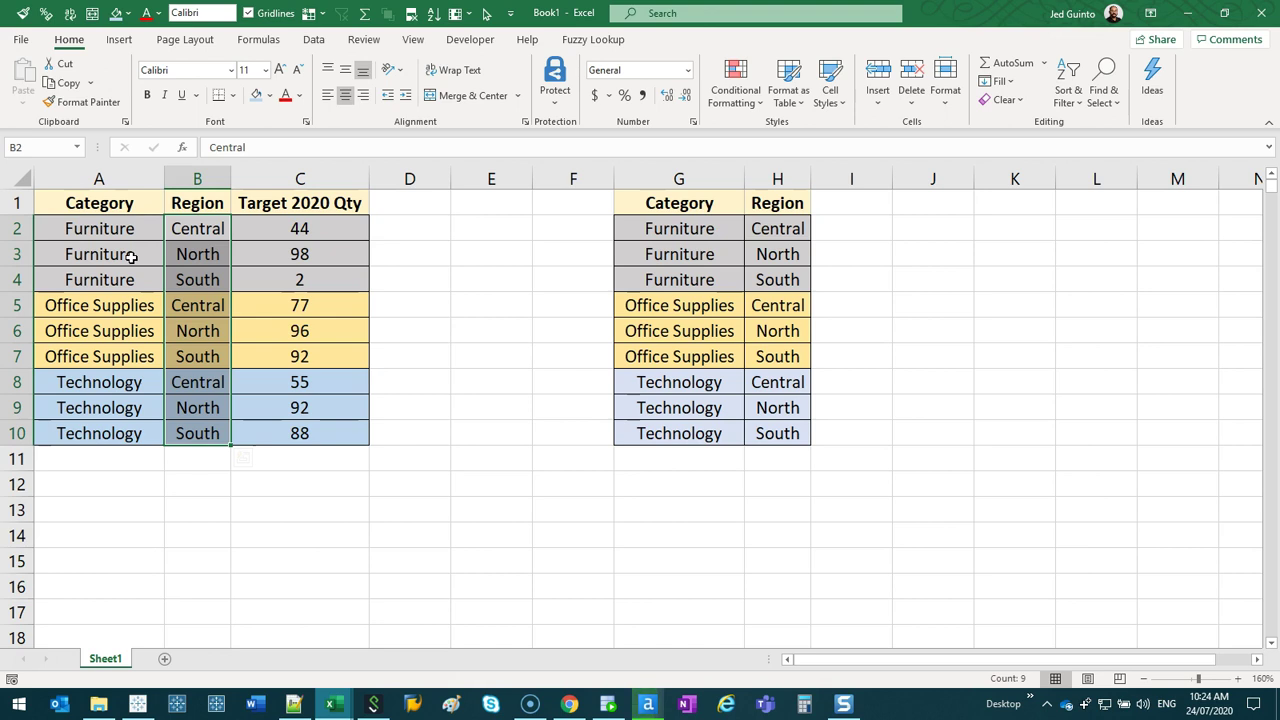
{"action": "left_click", "coordinate": [337, 178]}
{"action": "key", "text": "ctrl+shift+plus"}
{"action": "mouse_move", "coordinate": [282, 235]}
{"action": "left_mouse_down"}
{"action": "mouse_move", "coordinate": [191, 220]}
{"action": "mouse_move", "coordinate": [263, 237]}
{"action": "left_mouse_up"}
{"action": "type", "text": "=con"}
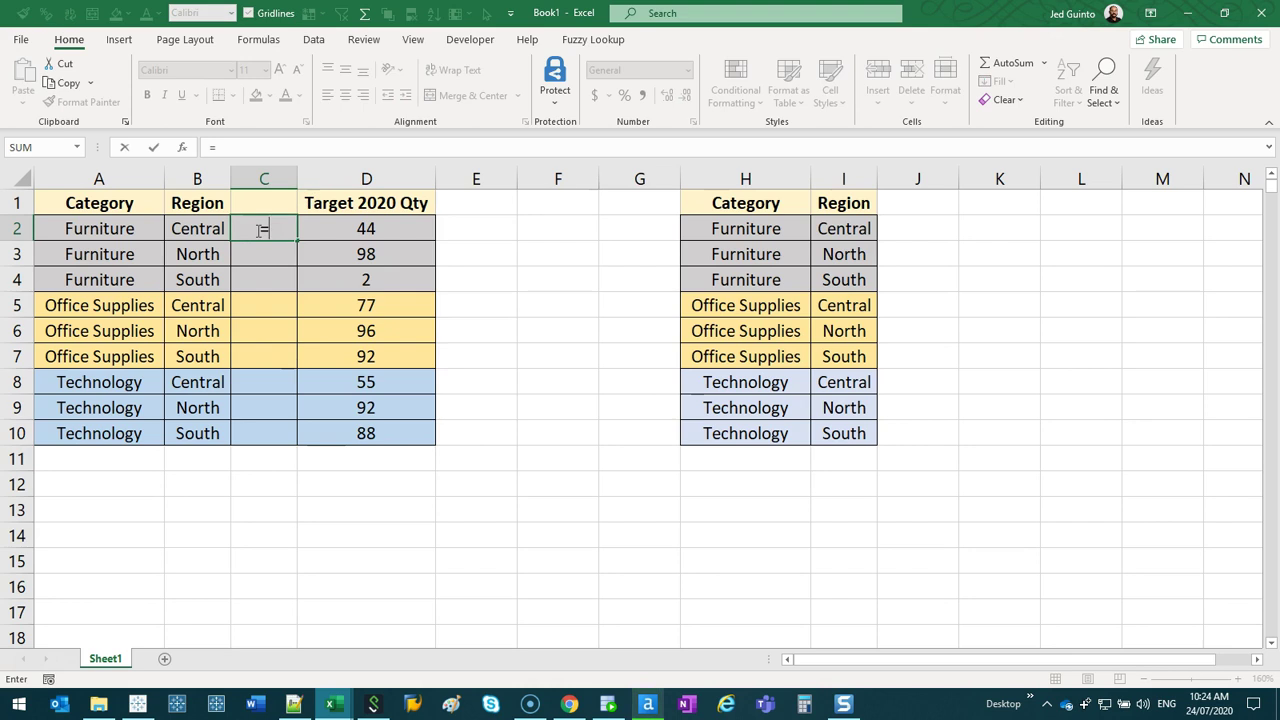
{"action": "key", "text": "Escape"}
{"action": "type", "text": "=con"}
{"action": "key", "text": "Tab"}
{"action": "type", "text": "A2,B2"}
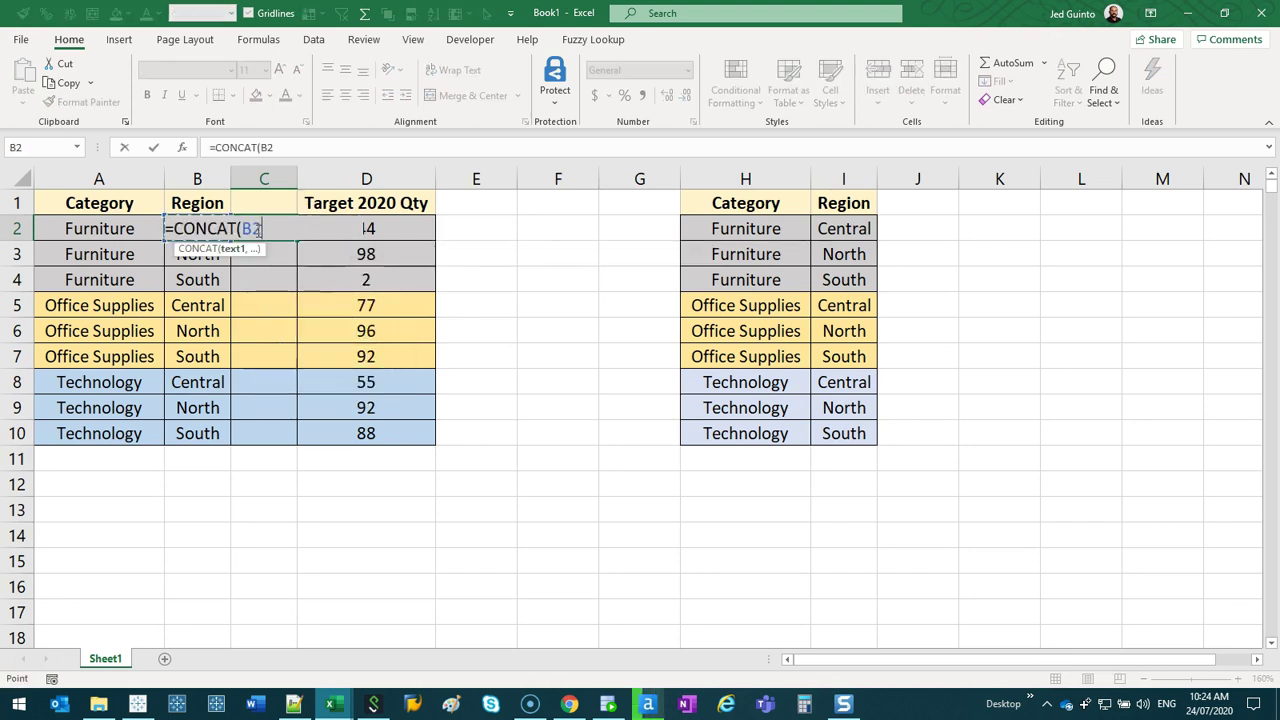
{"action": "key", "text": "Return"}
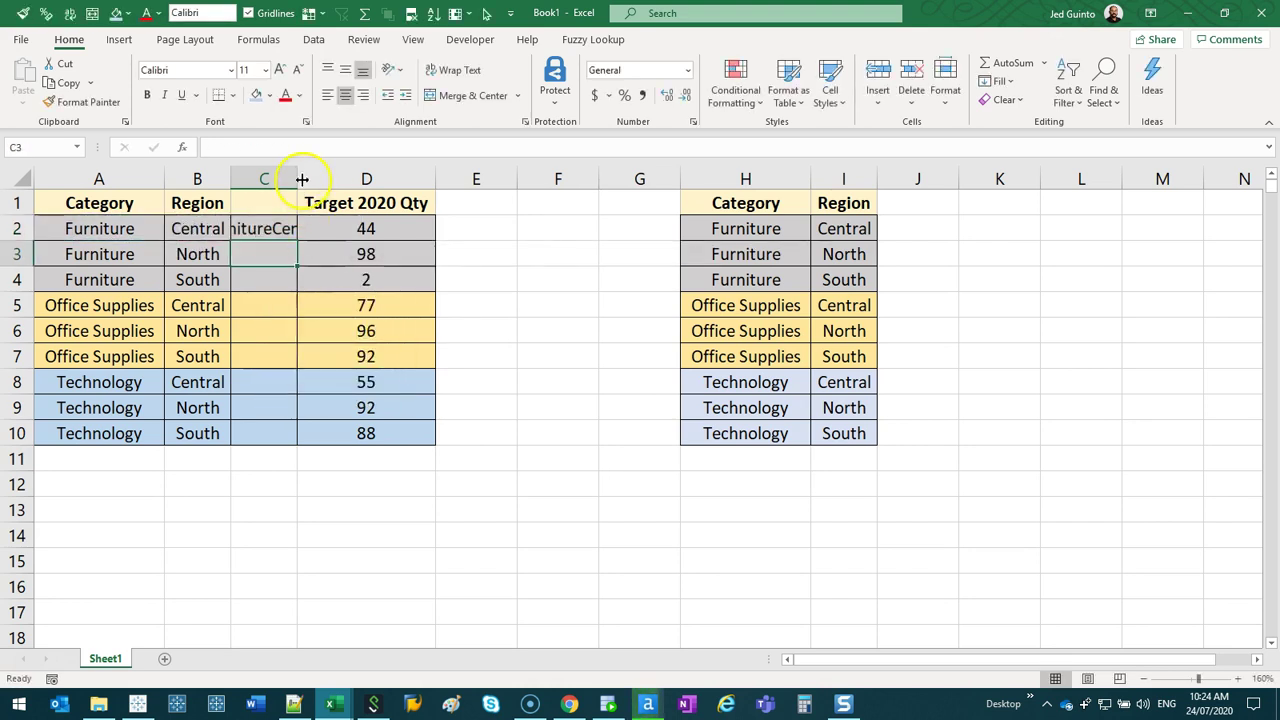
{"action": "left_click_drag", "start_coordinate": [298, 178], "coordinate": [410, 180]}
{"action": "left_click", "coordinate": [372, 228]}
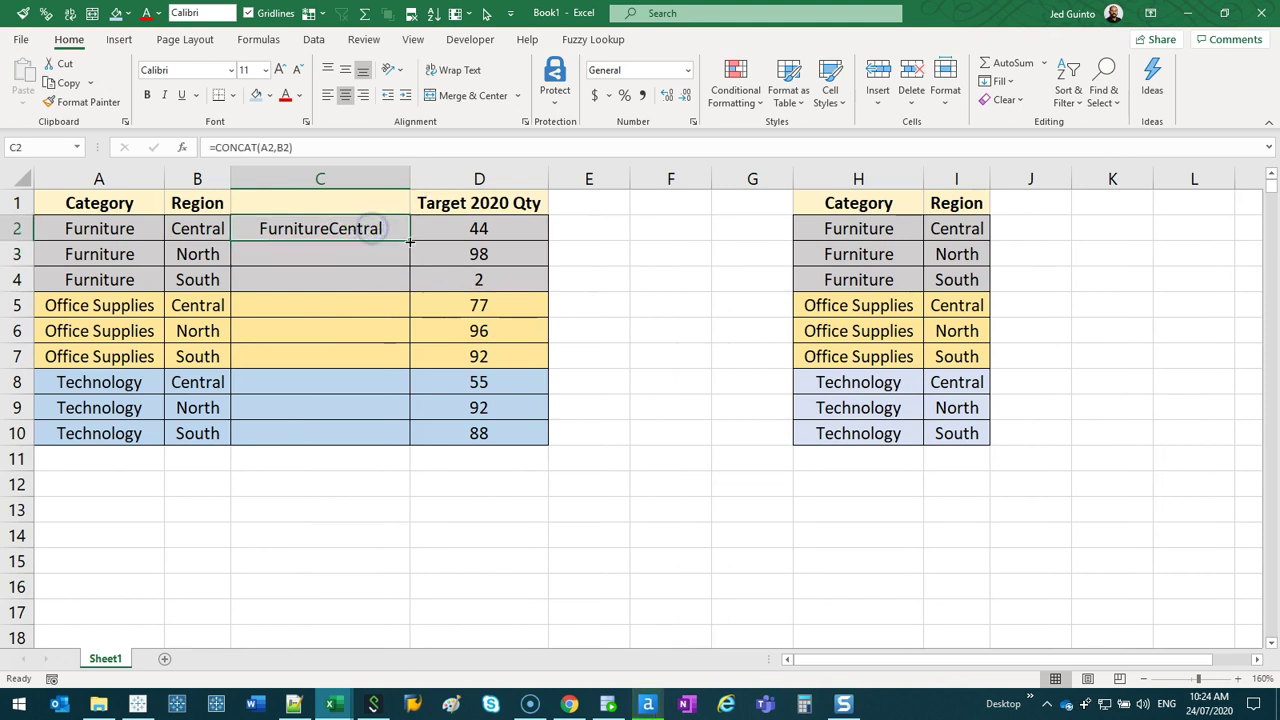
{"action": "key", "text": "ctrl+c"}
{"action": "left_click", "coordinate": [368, 420], "text": "shift"}
{"action": "right_click", "coordinate": [368, 418]}
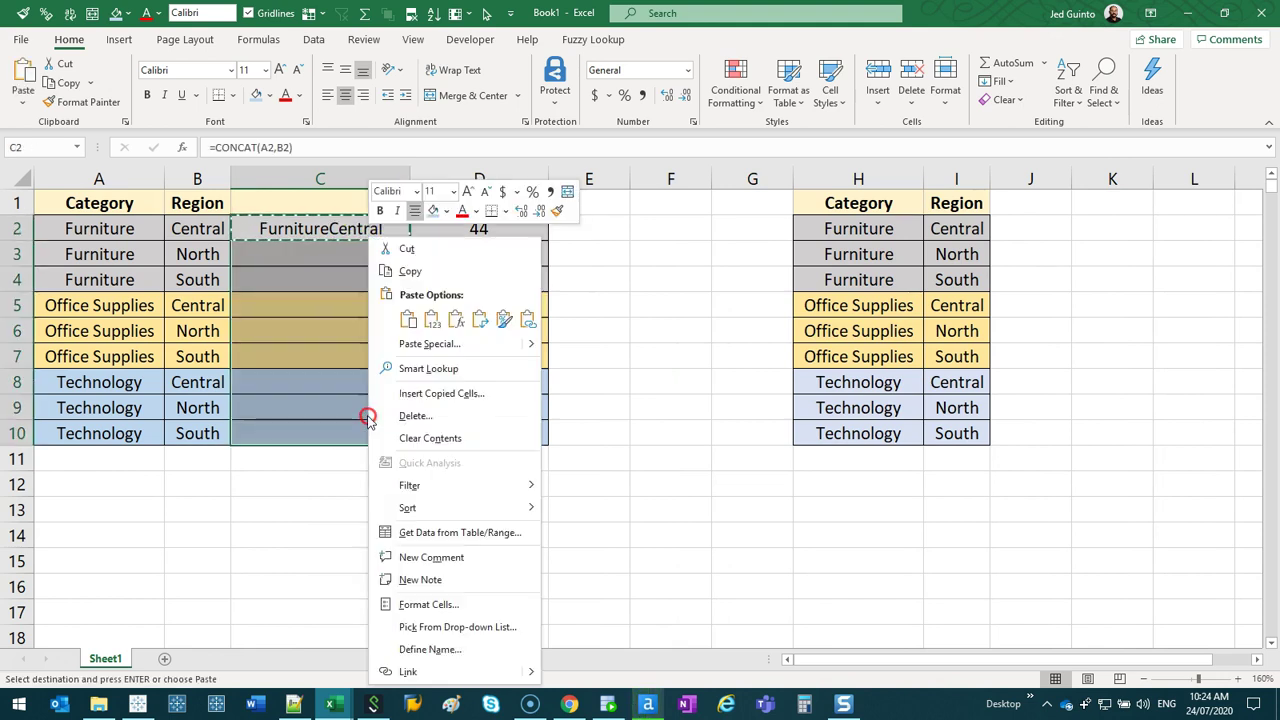
{"action": "left_click", "coordinate": [455, 318]}
{"action": "left_click_drag", "start_coordinate": [414, 170], "coordinate": [446, 170]}
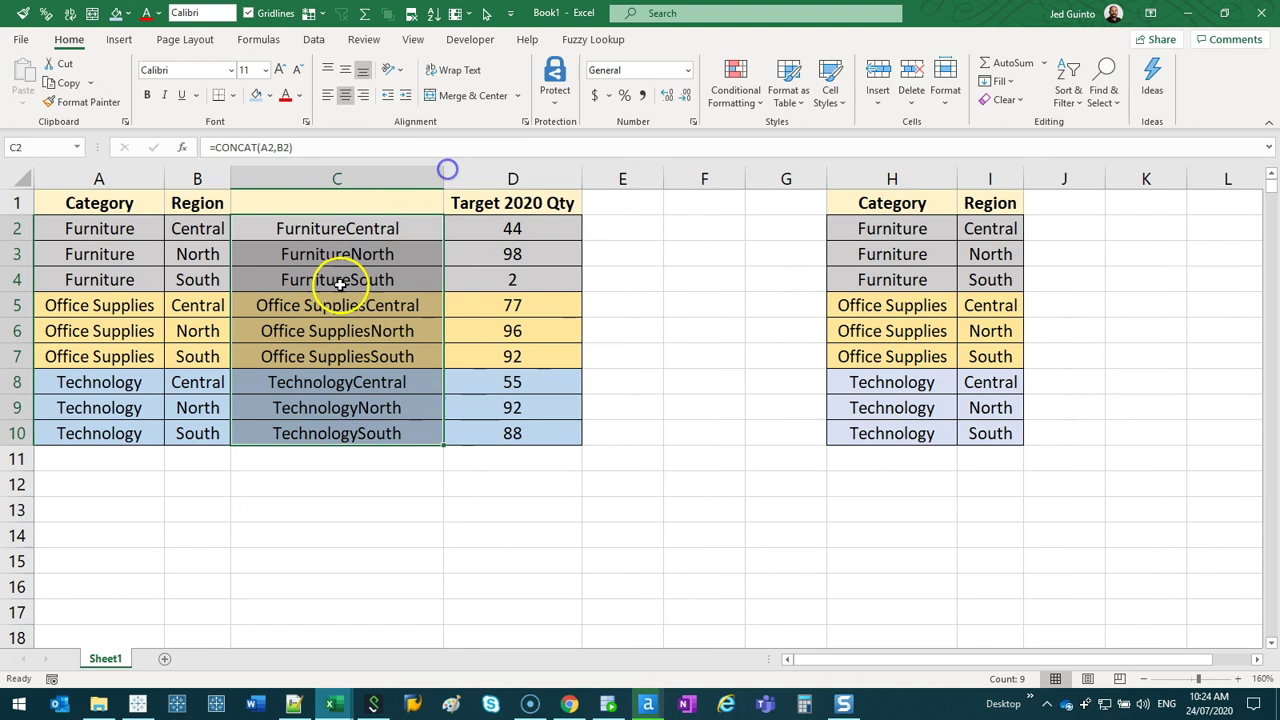
{"action": "left_click_drag", "start_coordinate": [337, 228], "coordinate": [320, 425]}
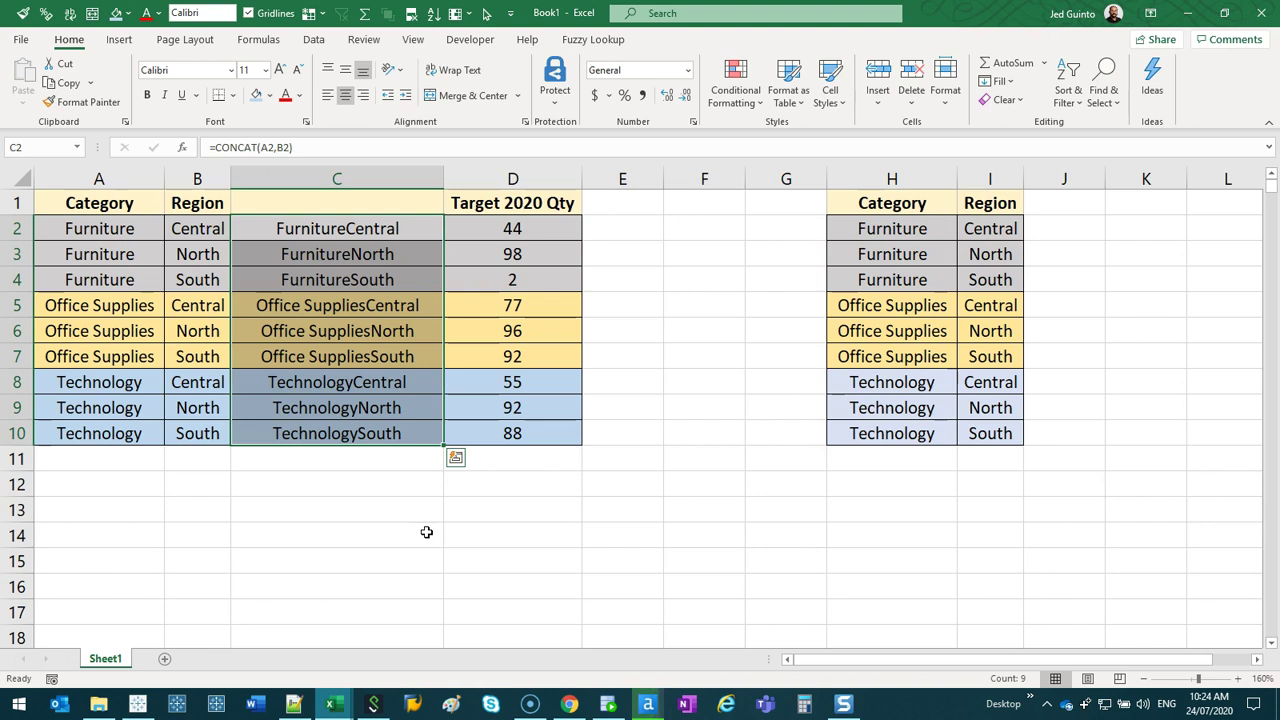
{"action": "key", "text": "ctrl+space"}
{"action": "key", "text": "ctrl+minus"}
{"action": "left_click_drag", "start_coordinate": [143, 177], "coordinate": [183, 175]}
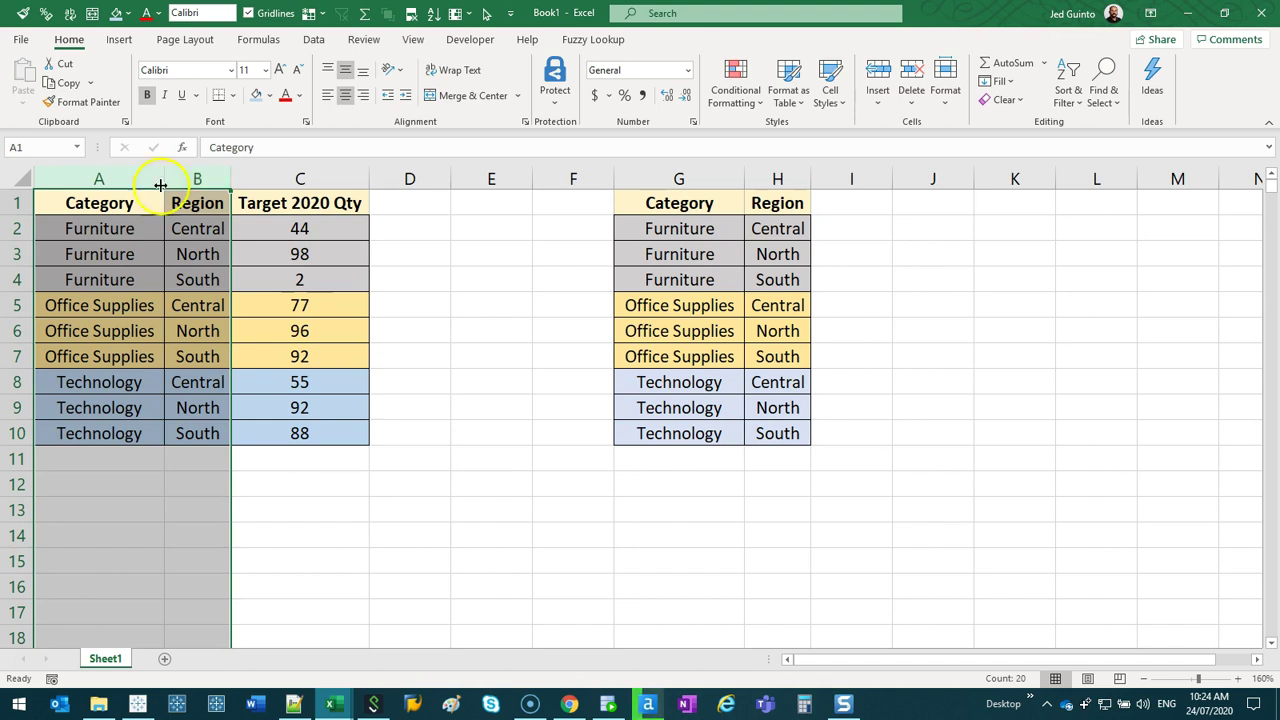
{"action": "left_click", "coordinate": [99, 178]}
{"action": "left_click", "coordinate": [680, 178], "text": "ctrl"}
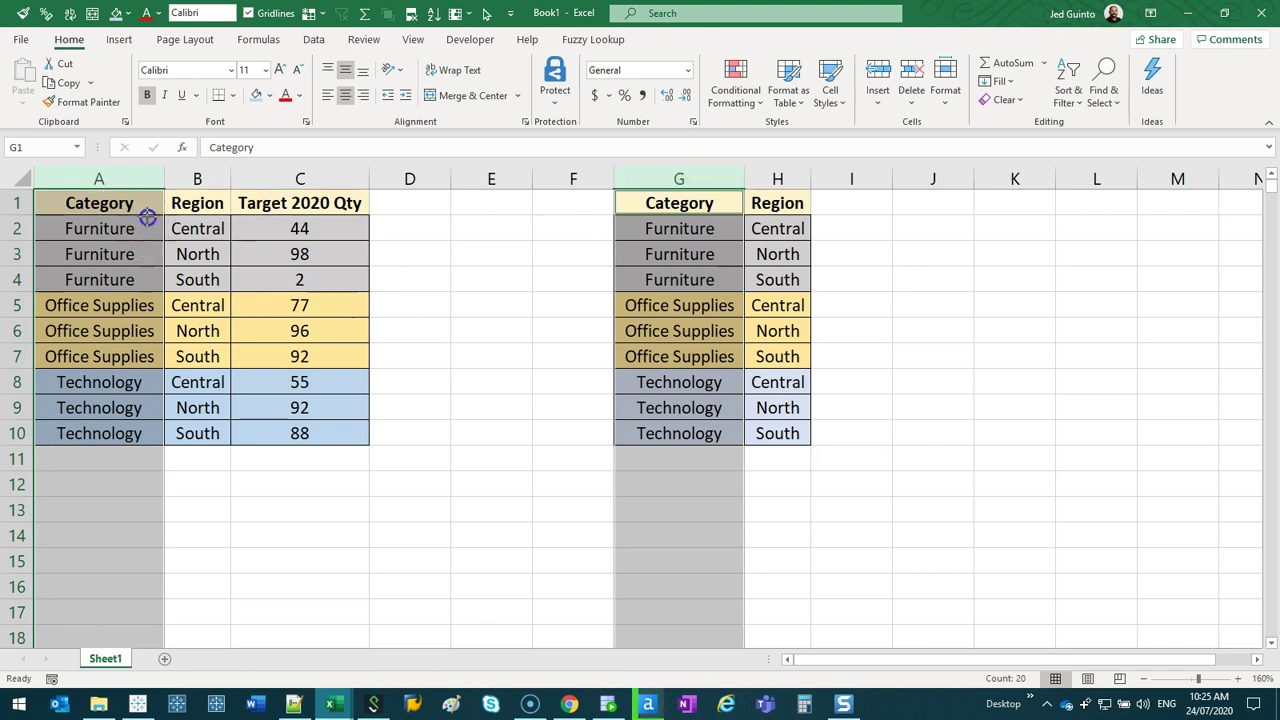
{"action": "mouse_move", "coordinate": [145, 220]}
{"action": "left_mouse_down"}
{"action": "mouse_move", "coordinate": [120, 285]}
{"action": "mouse_move", "coordinate": [150, 222]}
{"action": "left_mouse_up"}
{"action": "mouse_move", "coordinate": [135, 310]}
{"action": "left_mouse_down"}
{"action": "mouse_move", "coordinate": [123, 391]}
{"action": "mouse_move", "coordinate": [140, 384]}
{"action": "left_mouse_up"}
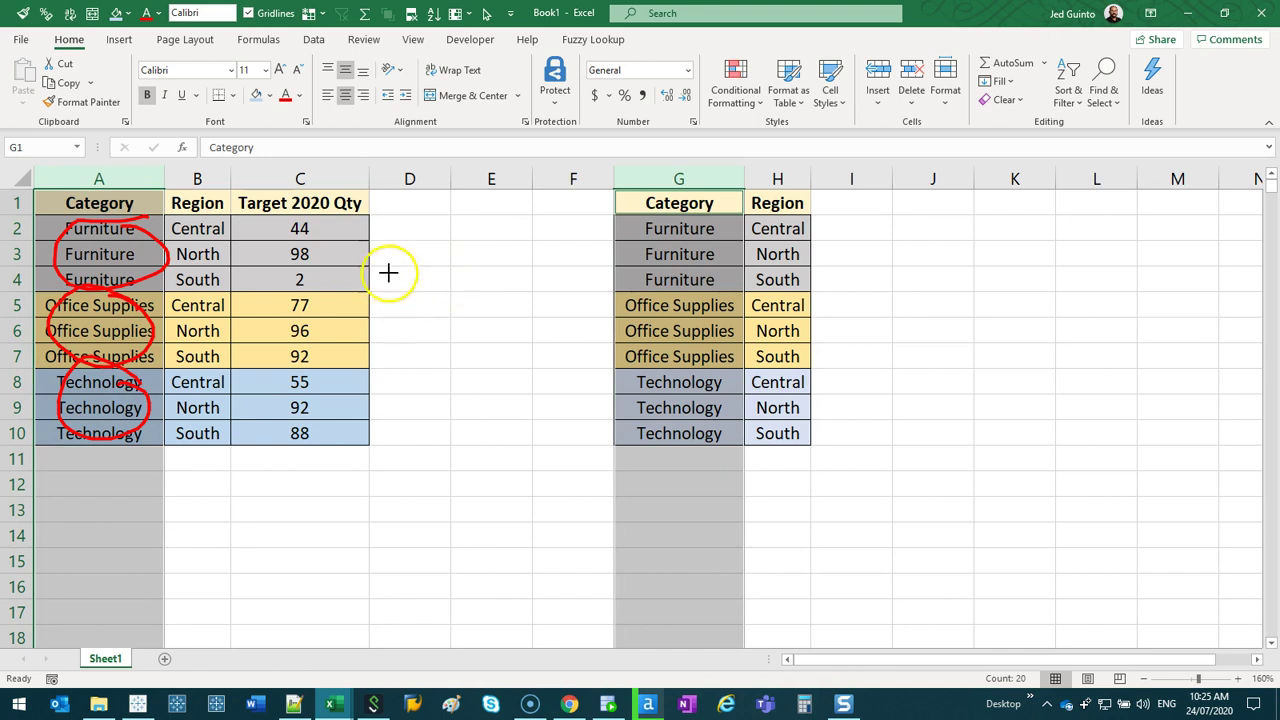
{"action": "key", "text": "Escape"}
{"action": "left_click", "coordinate": [525, 277]}
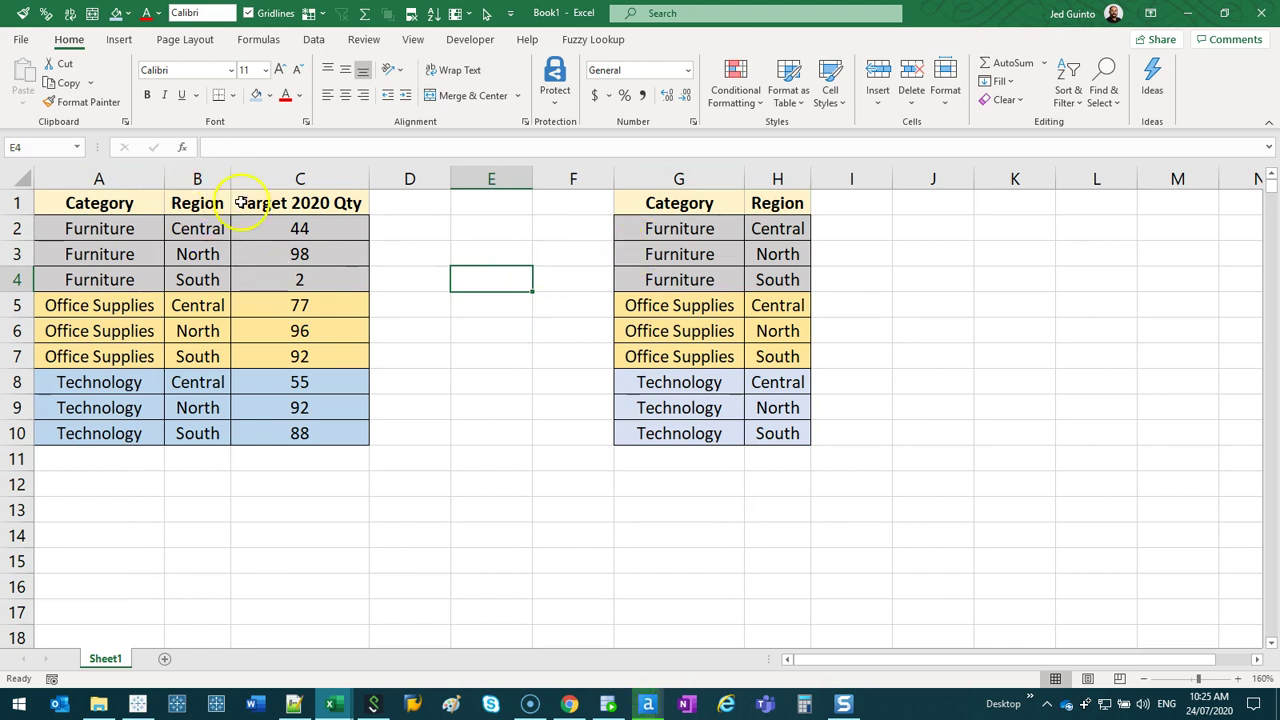
Step: Select the Target 2020 Qty values C2:C10 and confirm the status-bar Sum reads 644
{"action": "left_click_drag", "start_coordinate": [100, 178], "coordinate": [283, 178]}
{"action": "left_click_drag", "start_coordinate": [679, 179], "coordinate": [783, 180]}
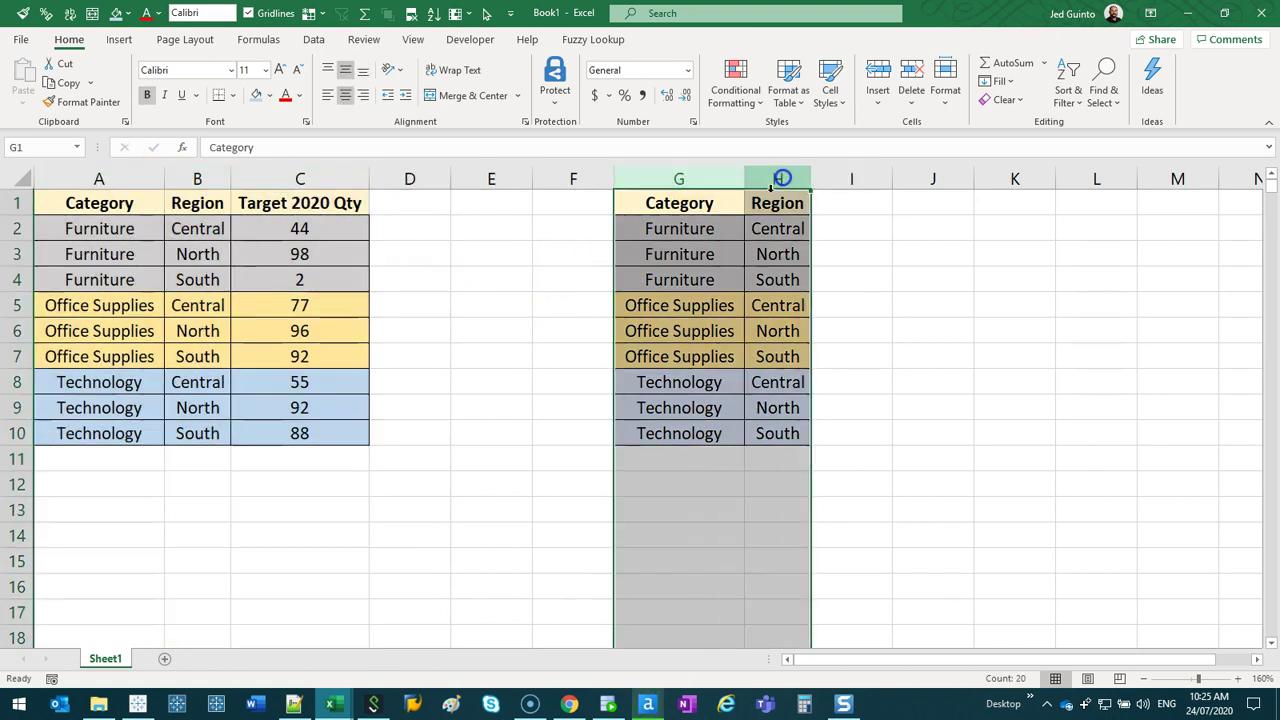
{"action": "left_click_drag", "start_coordinate": [299, 229], "coordinate": [310, 434]}
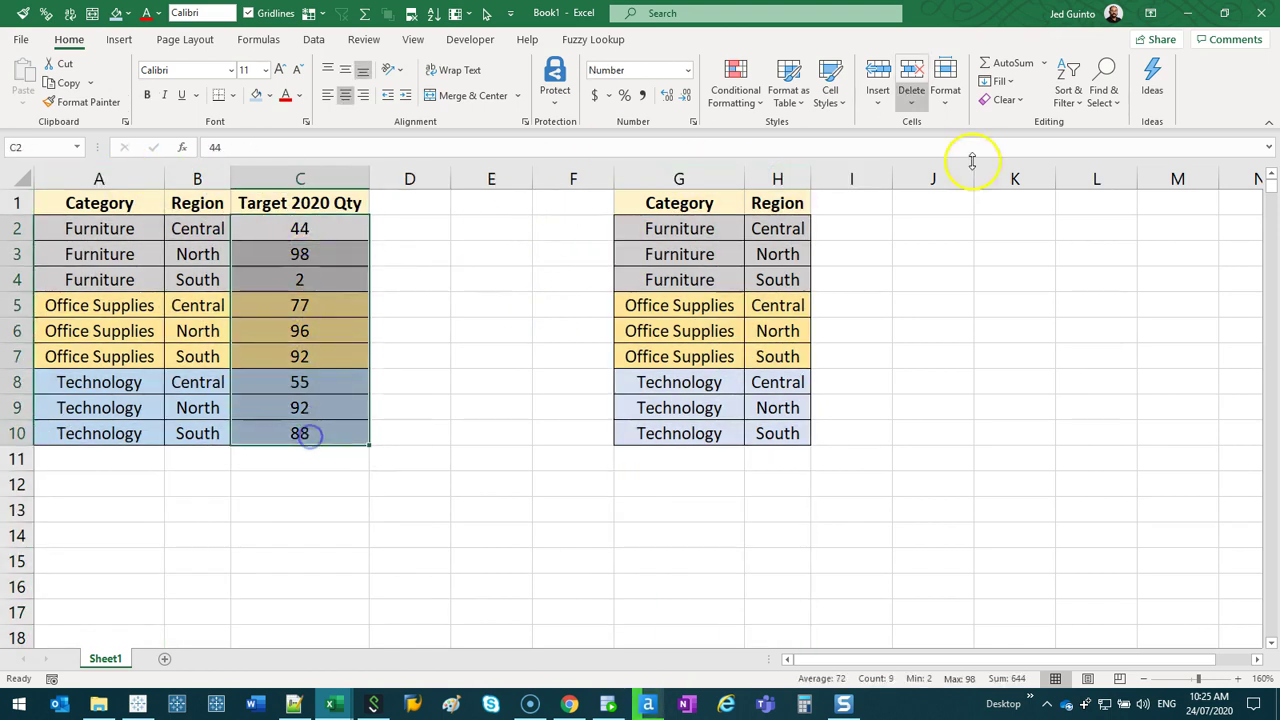
{"action": "left_click_drag", "start_coordinate": [302, 228], "coordinate": [271, 431]}
{"action": "left_click", "coordinate": [271, 432]}
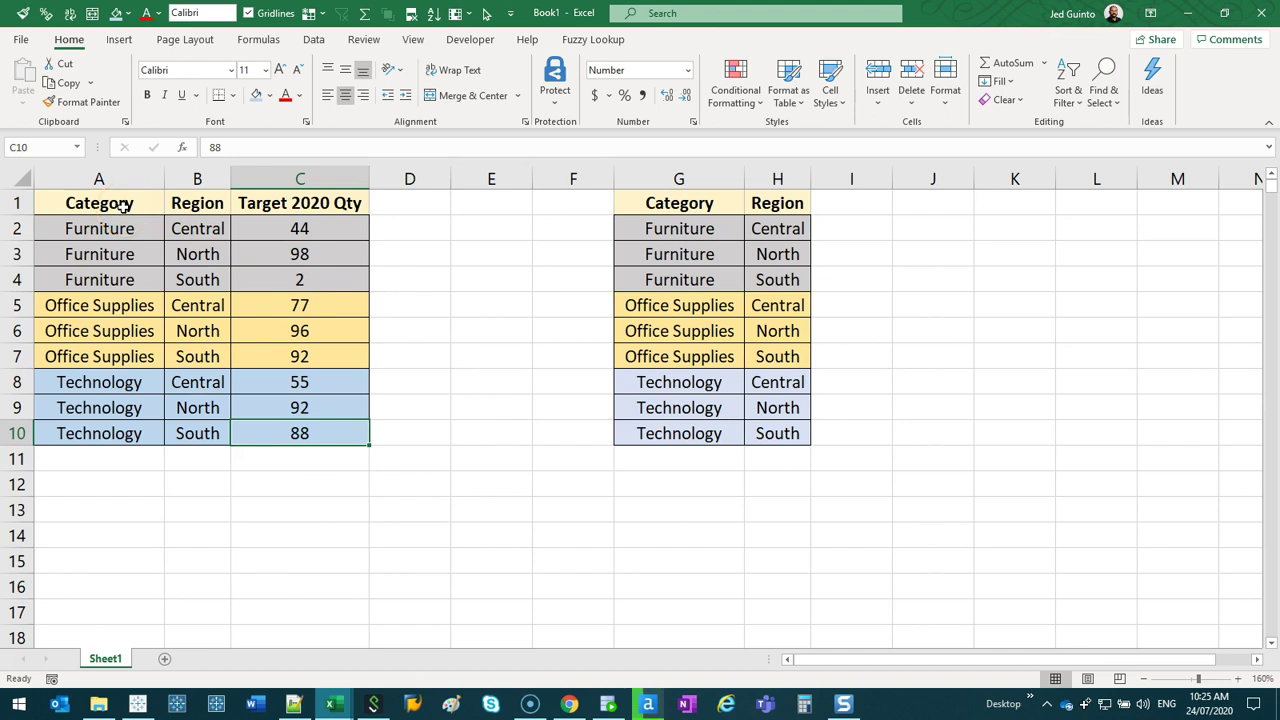
{"action": "left_click", "coordinate": [20, 433]}
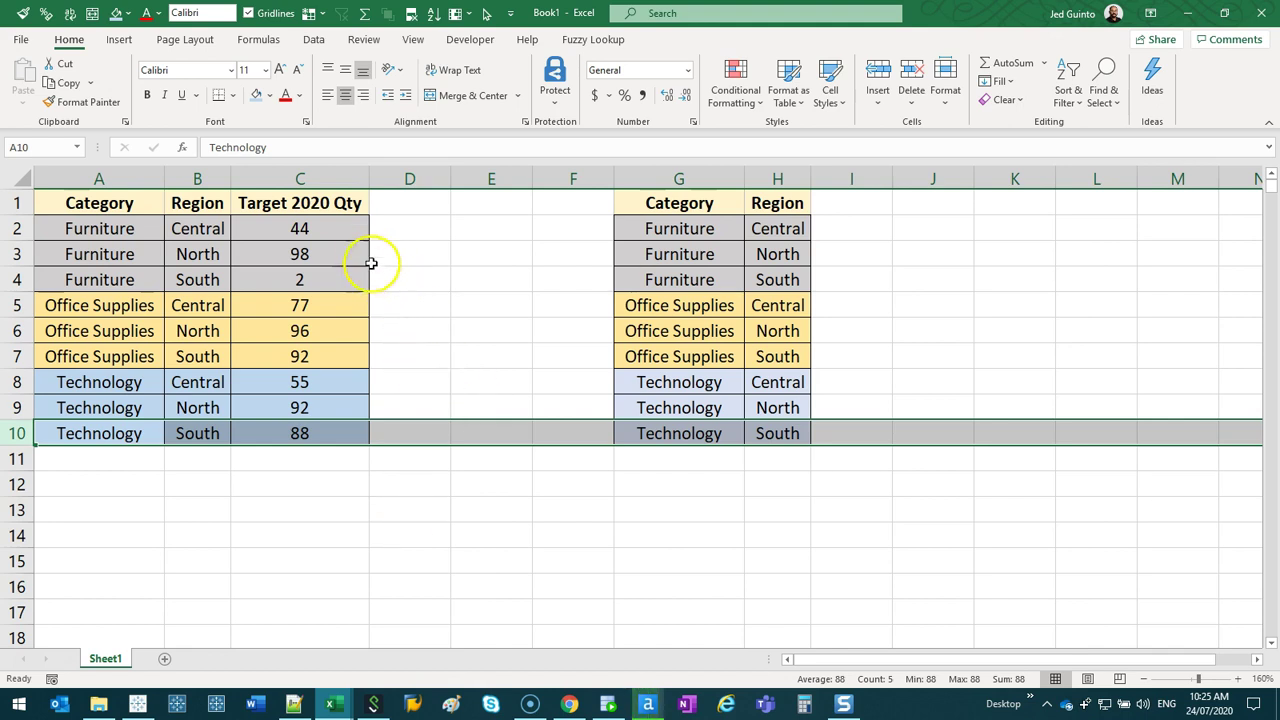
{"action": "left_click", "coordinate": [338, 236]}
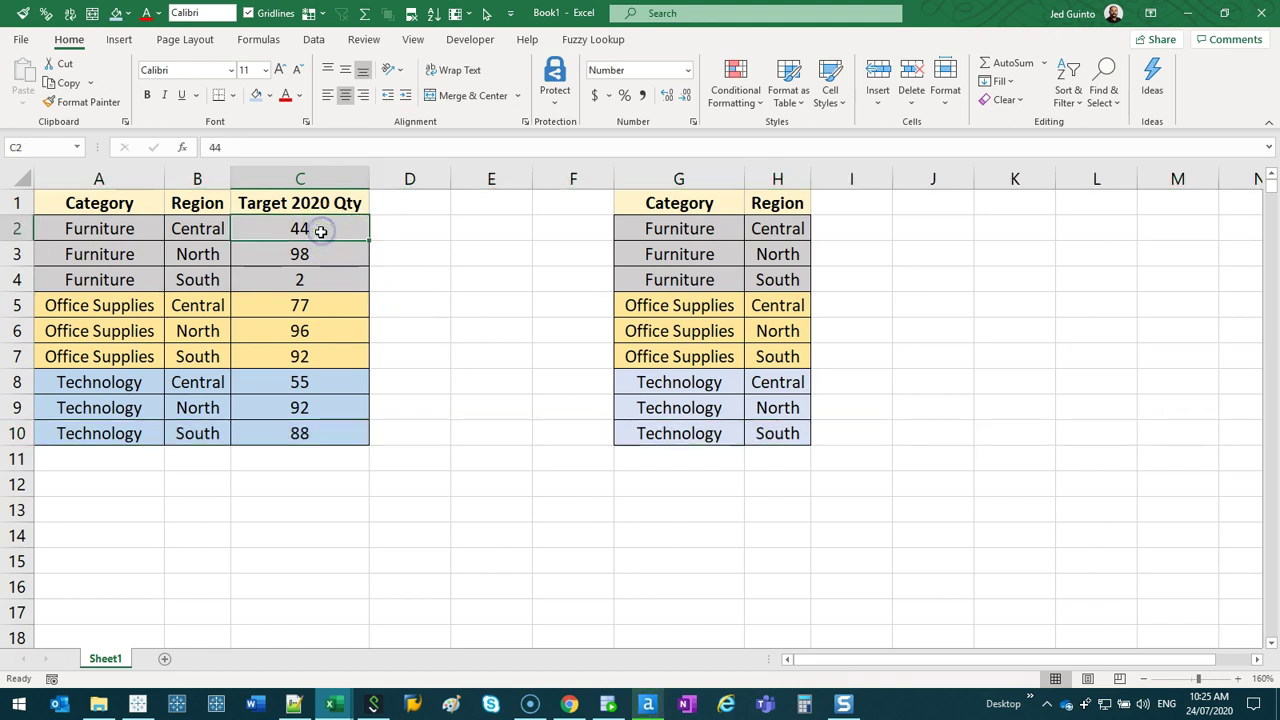
{"action": "left_click_drag", "start_coordinate": [357, 229], "coordinate": [933, 199]}
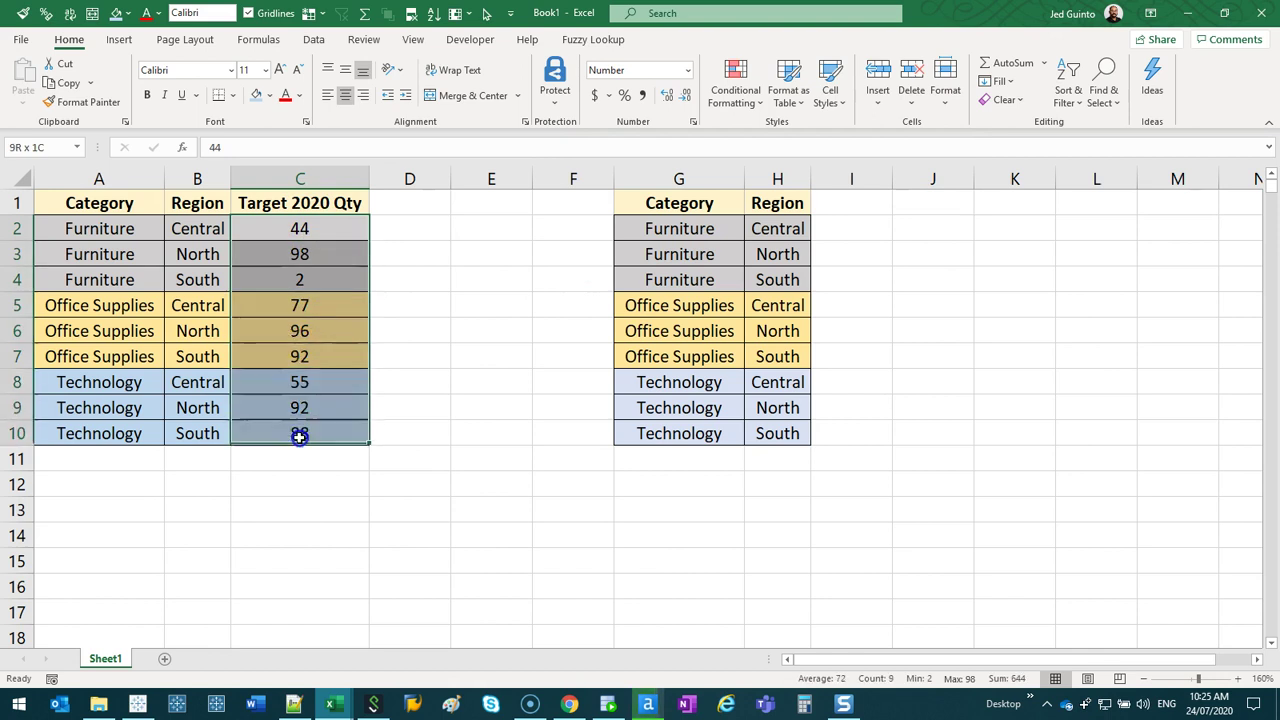
Step: AutoSum C2:C10 into C11 to get 644 and centre-align that total
{"action": "left_click_drag", "start_coordinate": [299, 437], "coordinate": [299, 459]}
{"action": "left_click", "coordinate": [364, 13]}
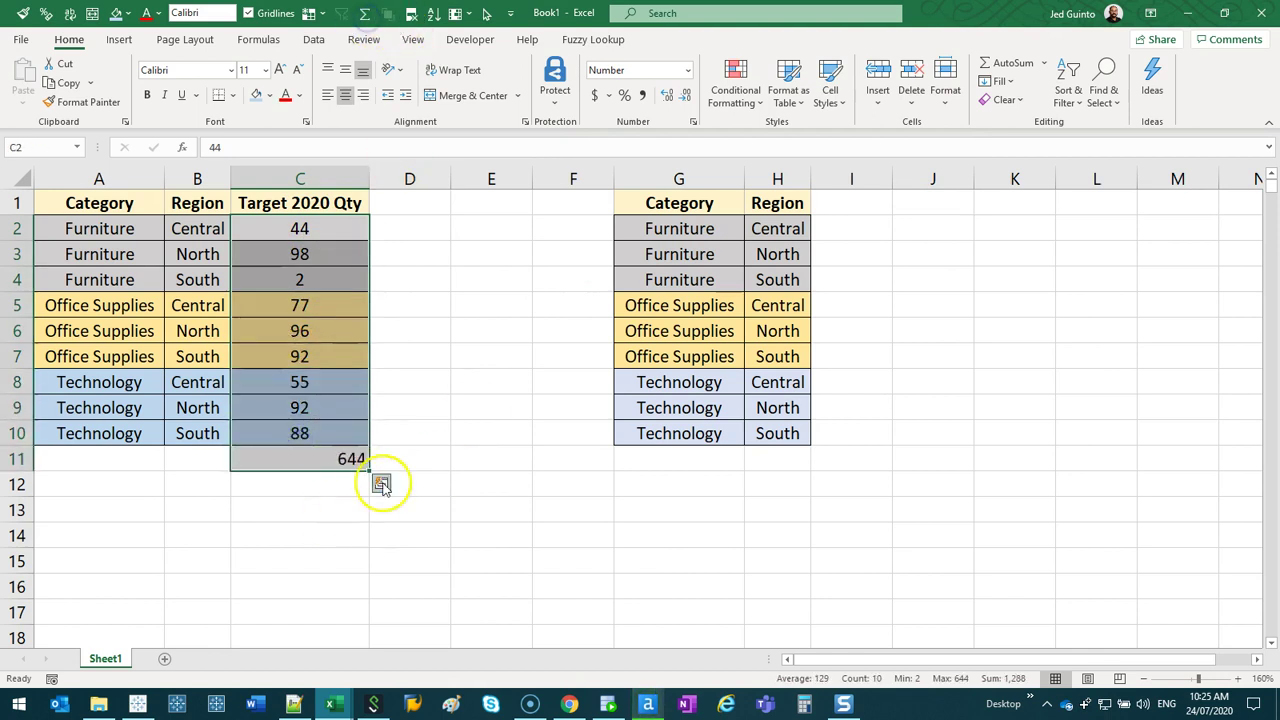
{"action": "left_click", "coordinate": [381, 484]}
{"action": "left_click", "coordinate": [320, 458]}
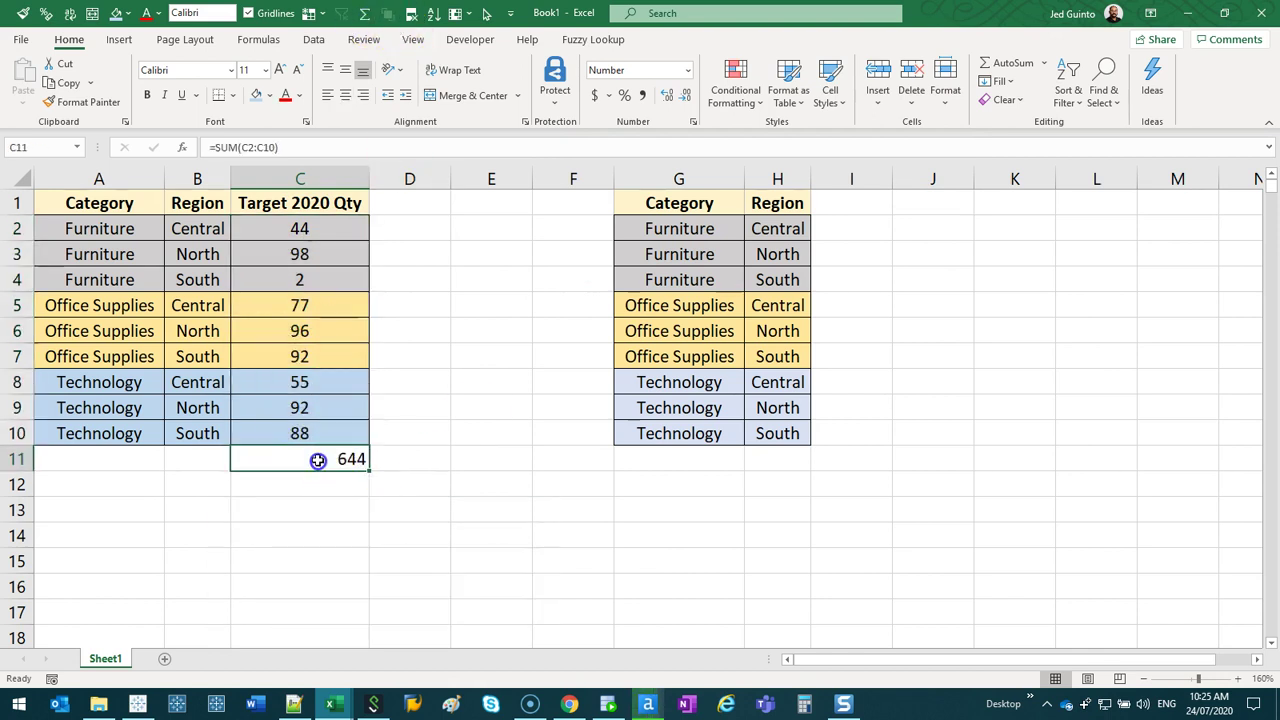
{"action": "left_click", "coordinate": [342, 94]}
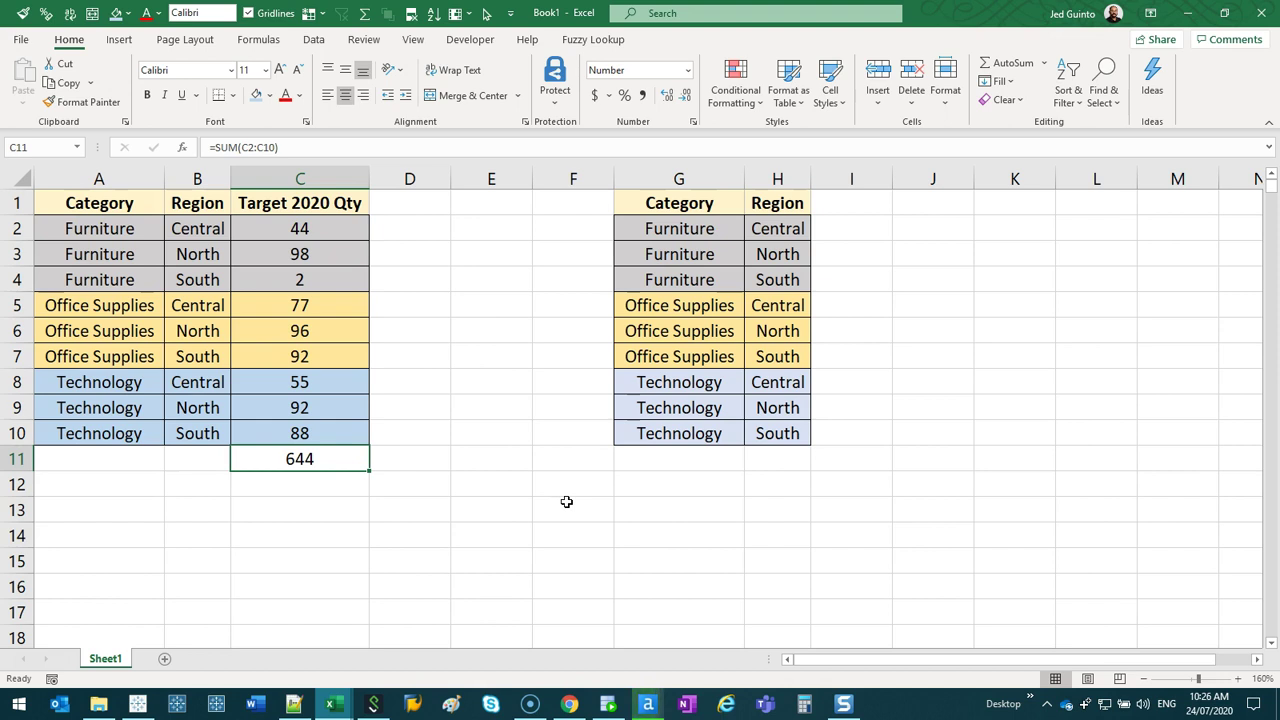
{"action": "left_click", "coordinate": [447, 258]}
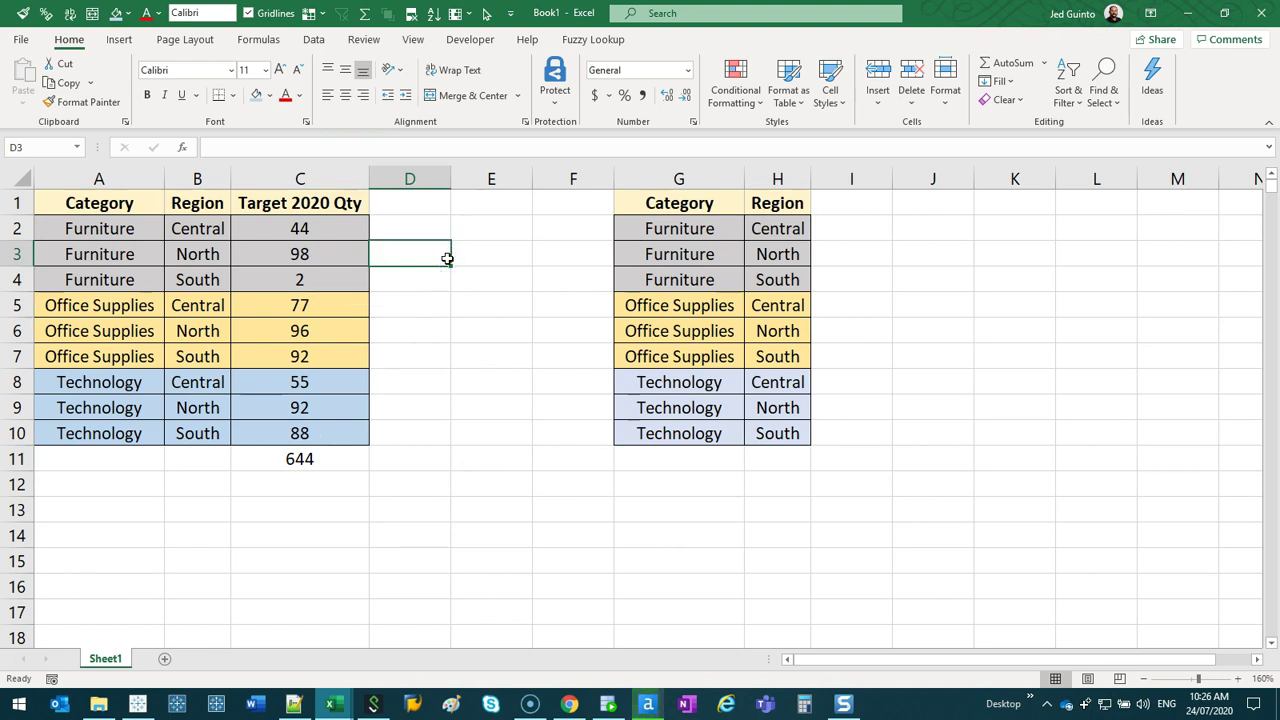
{"action": "left_click_drag", "start_coordinate": [112, 234], "coordinate": [110, 436]}
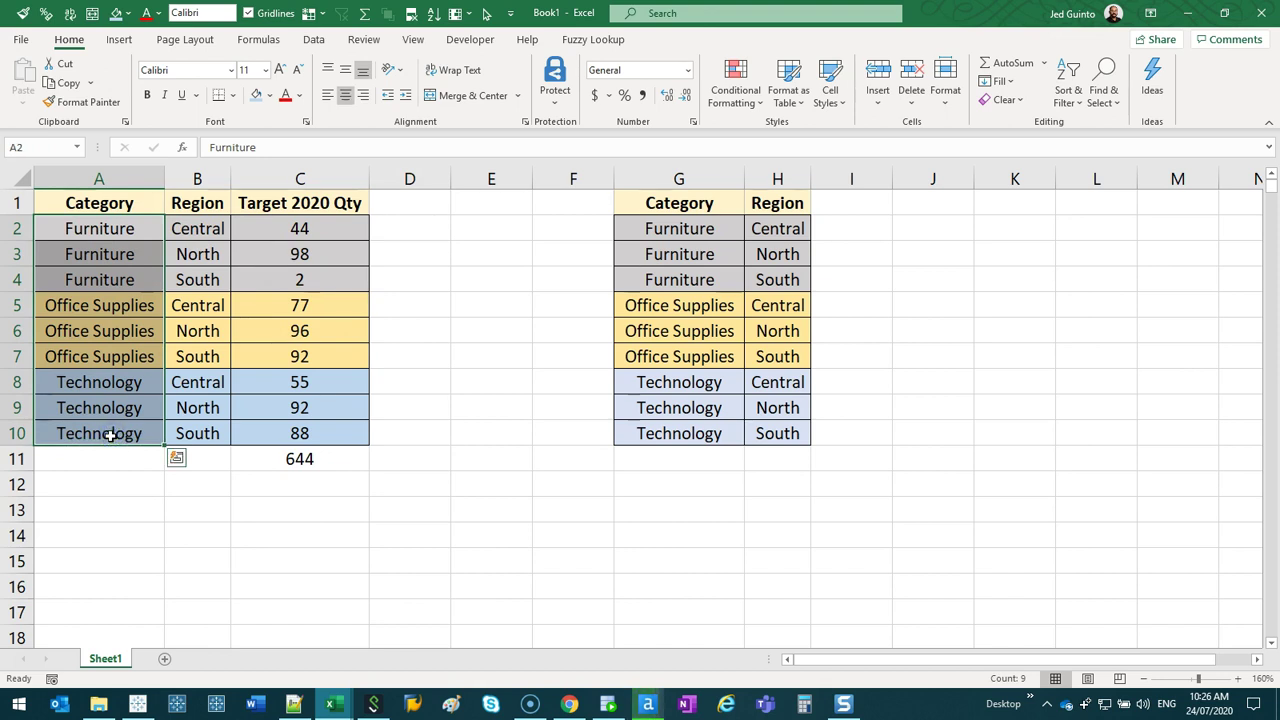
{"action": "left_click", "coordinate": [390, 294]}
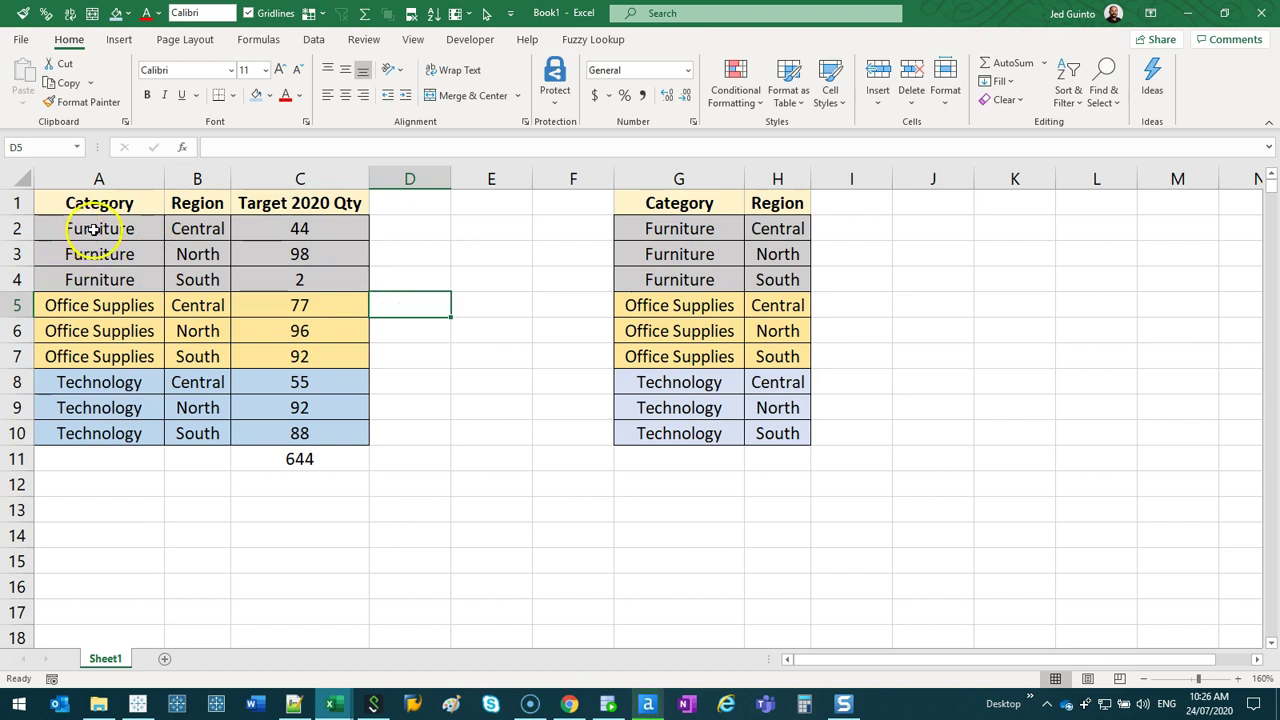
{"action": "left_click", "coordinate": [93, 228]}
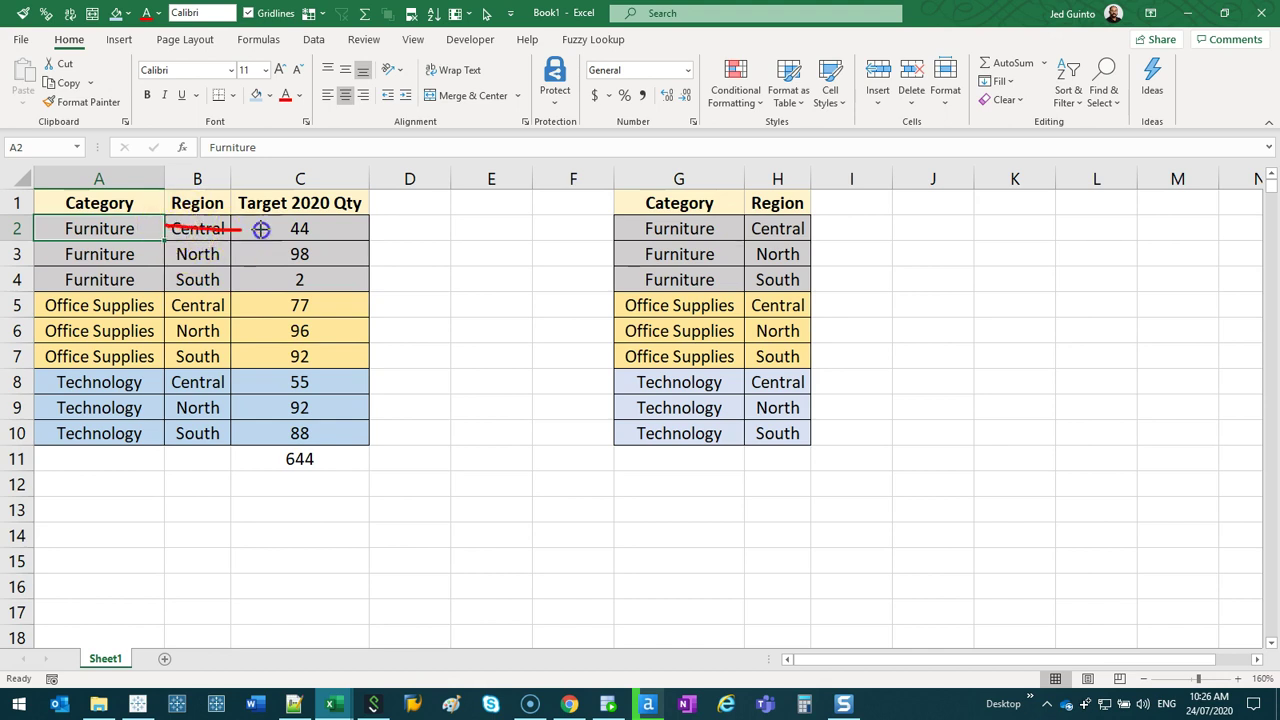
{"action": "left_click_drag", "start_coordinate": [260, 229], "coordinate": [612, 228]}
{"action": "left_click_drag", "start_coordinate": [164, 231], "coordinate": [600, 264]}
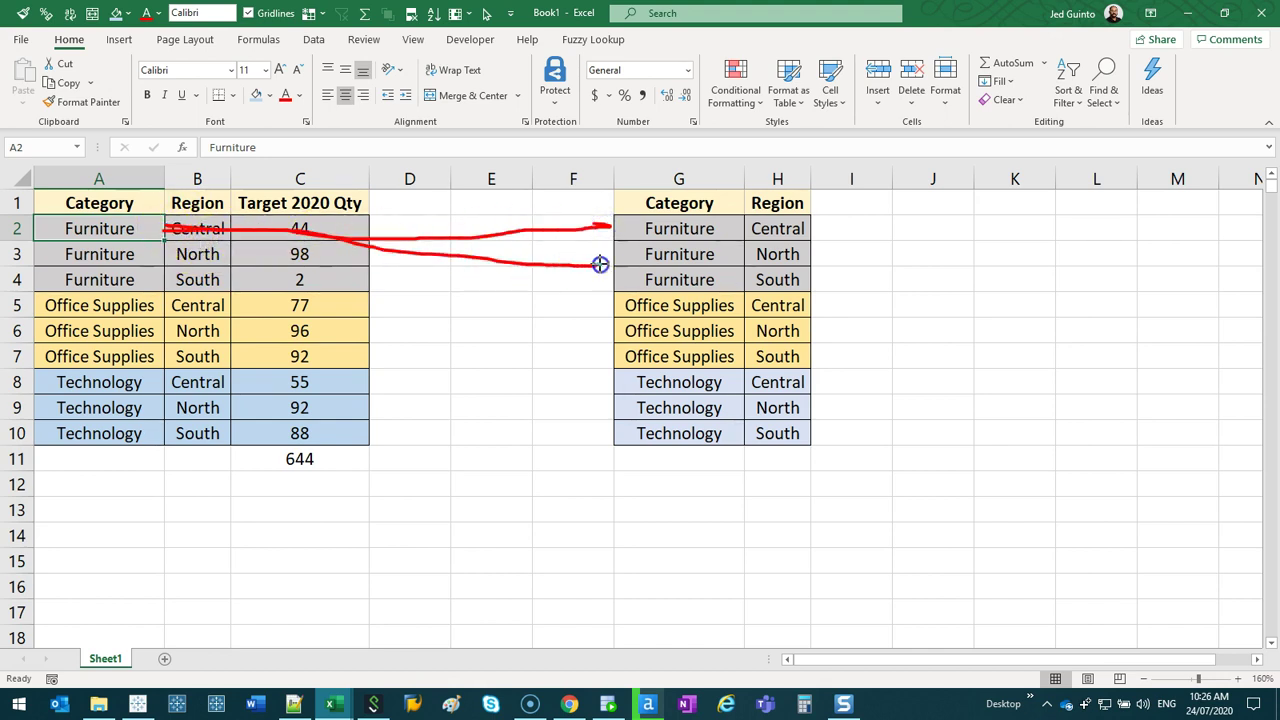
{"action": "left_click_drag", "start_coordinate": [165, 232], "coordinate": [622, 280]}
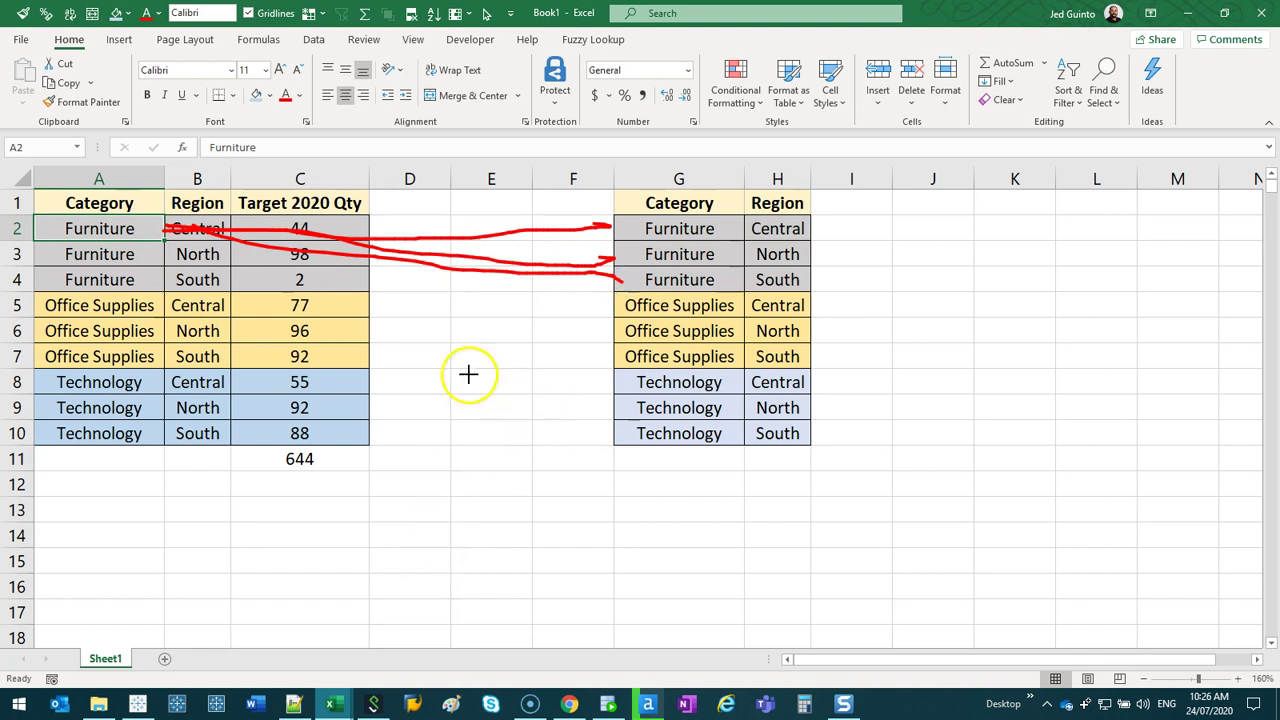
{"action": "key", "text": "Escape"}
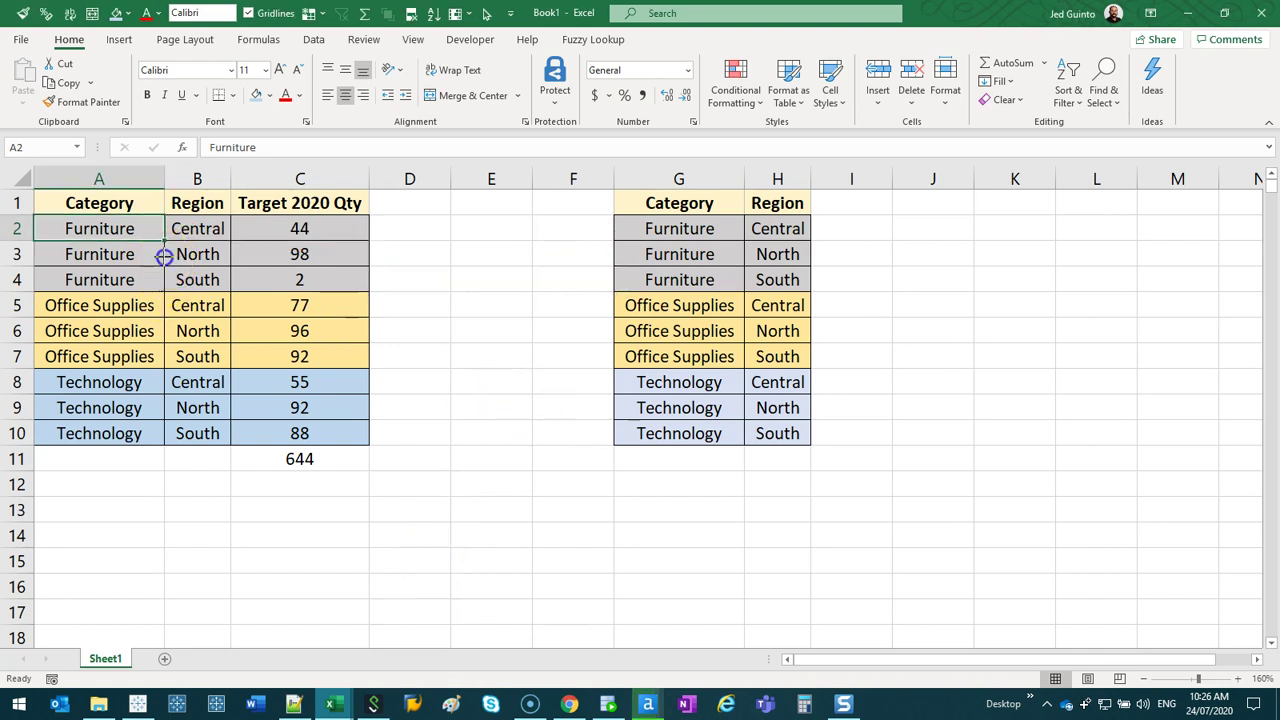
{"action": "left_click_drag", "start_coordinate": [164, 256], "coordinate": [604, 224]}
{"action": "left_click_drag", "start_coordinate": [164, 263], "coordinate": [545, 261]}
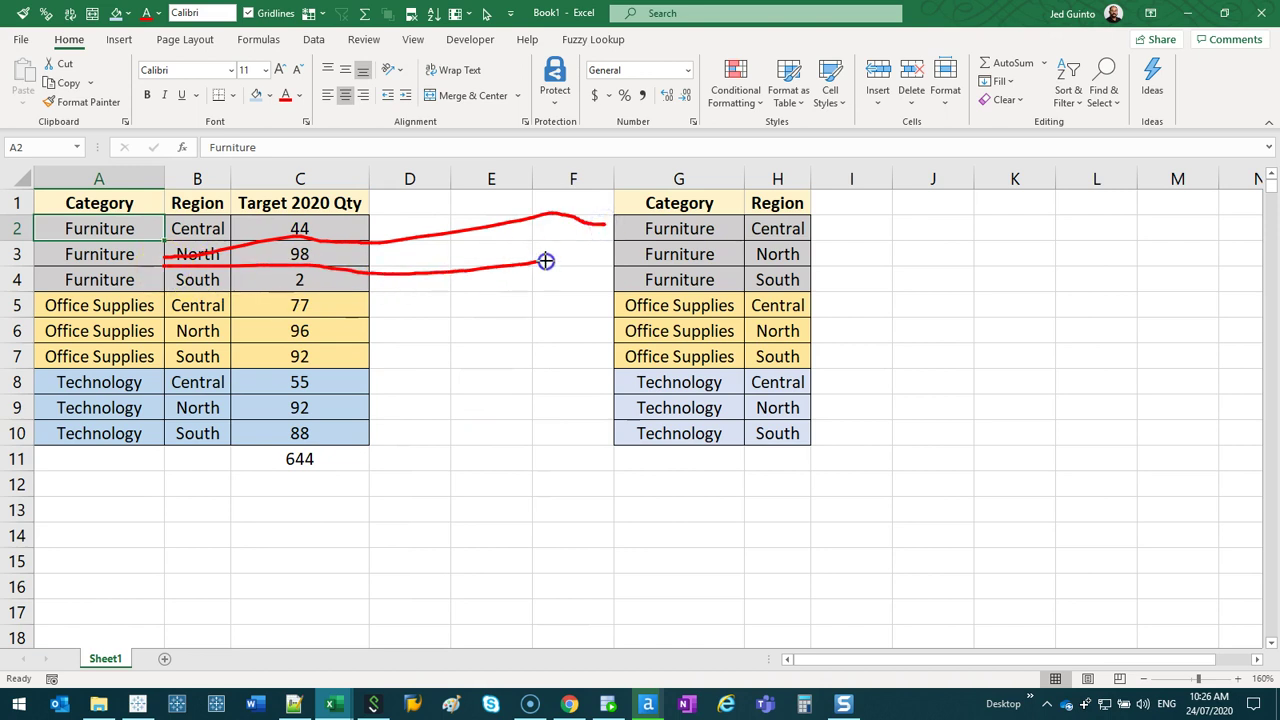
{"action": "left_click_drag", "start_coordinate": [167, 265], "coordinate": [614, 281]}
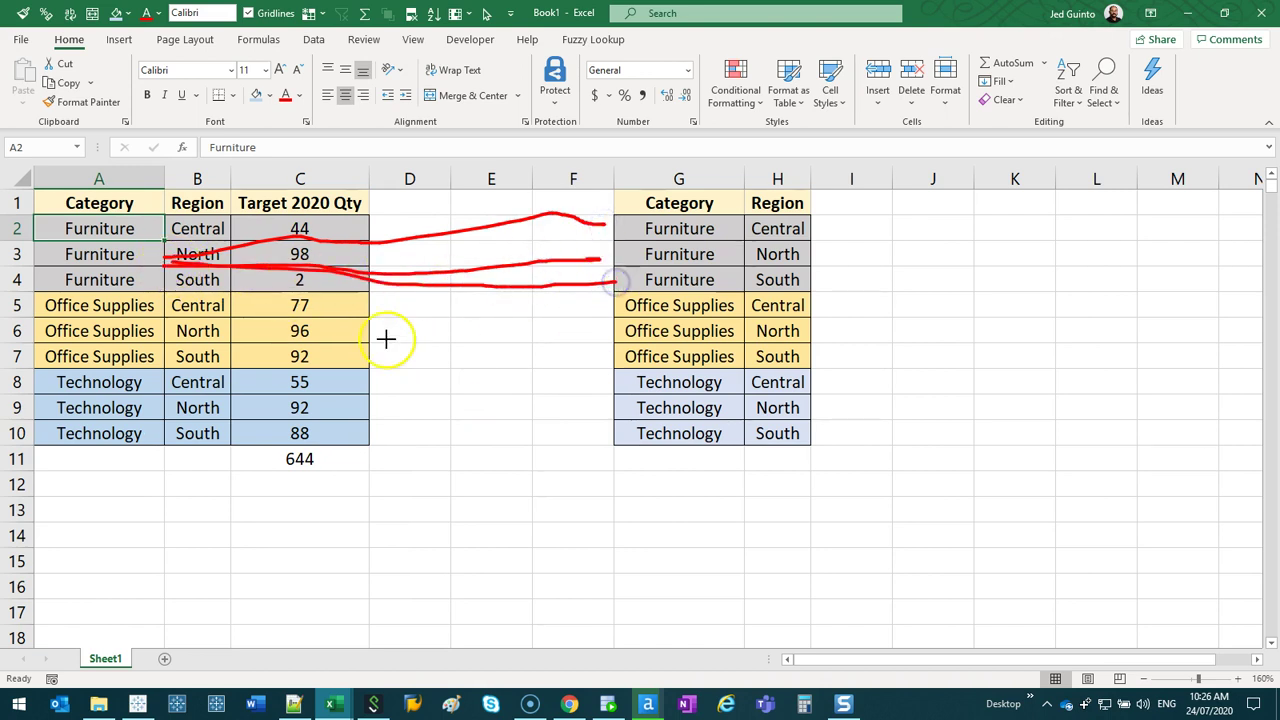
{"action": "key", "text": "Escape"}
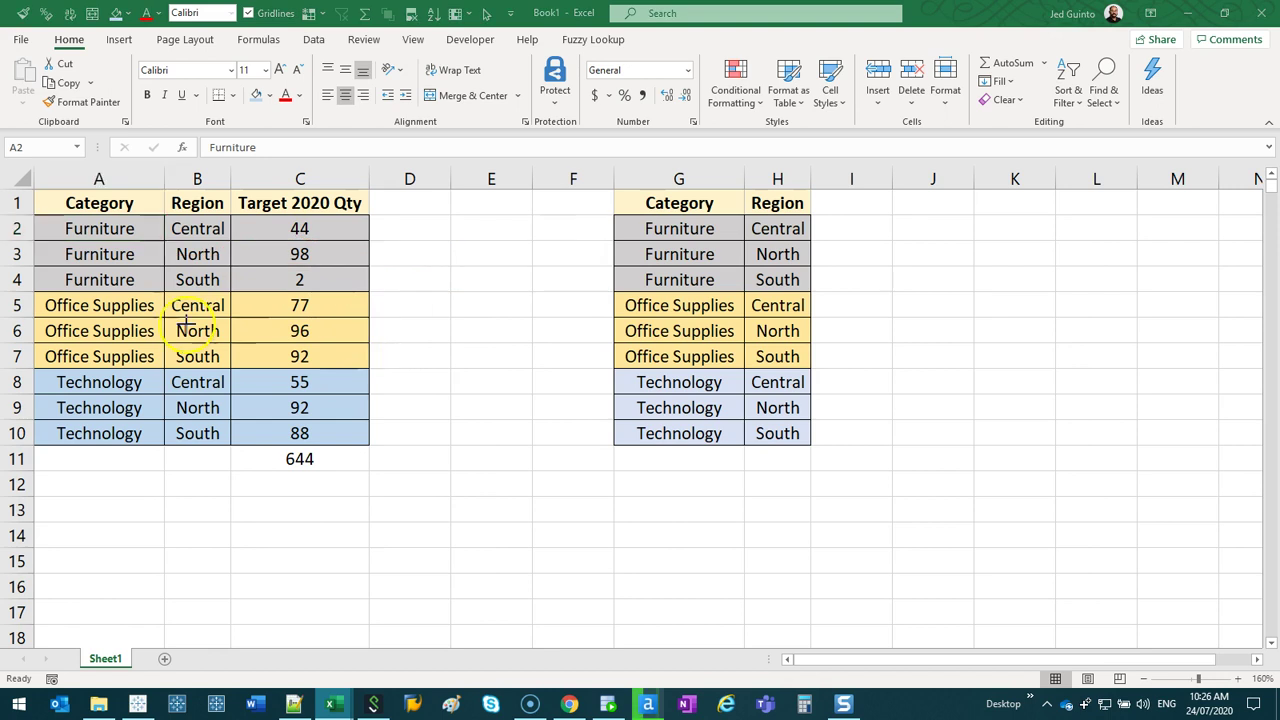
{"action": "left_click_drag", "start_coordinate": [163, 280], "coordinate": [608, 222]}
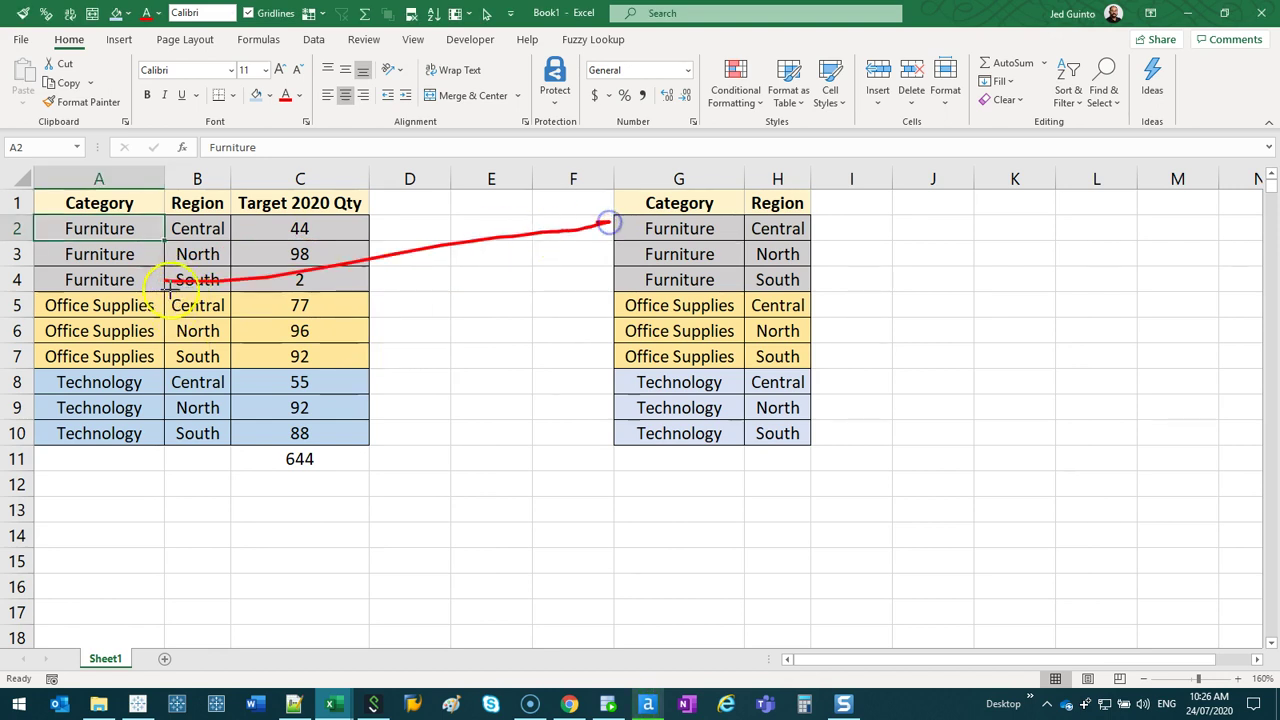
{"action": "left_click_drag", "start_coordinate": [170, 282], "coordinate": [603, 252]}
{"action": "left_click_drag", "start_coordinate": [170, 283], "coordinate": [567, 283]}
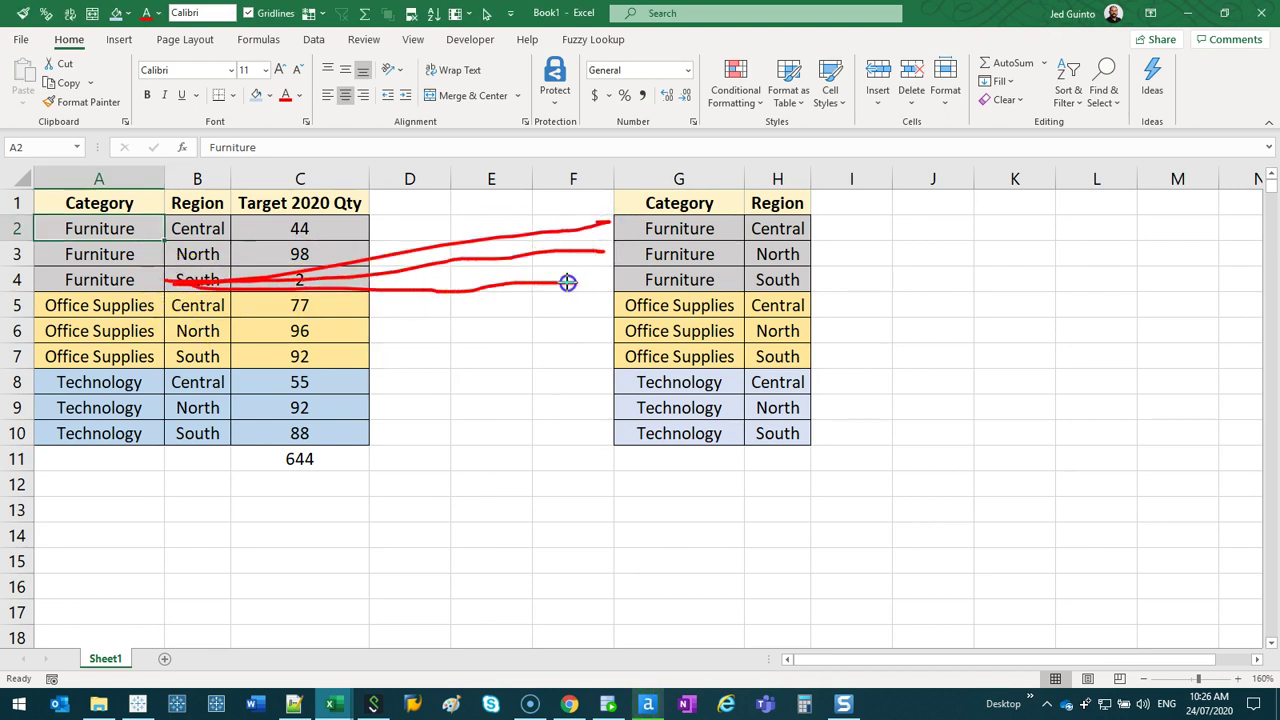
{"action": "key", "text": "Escape"}
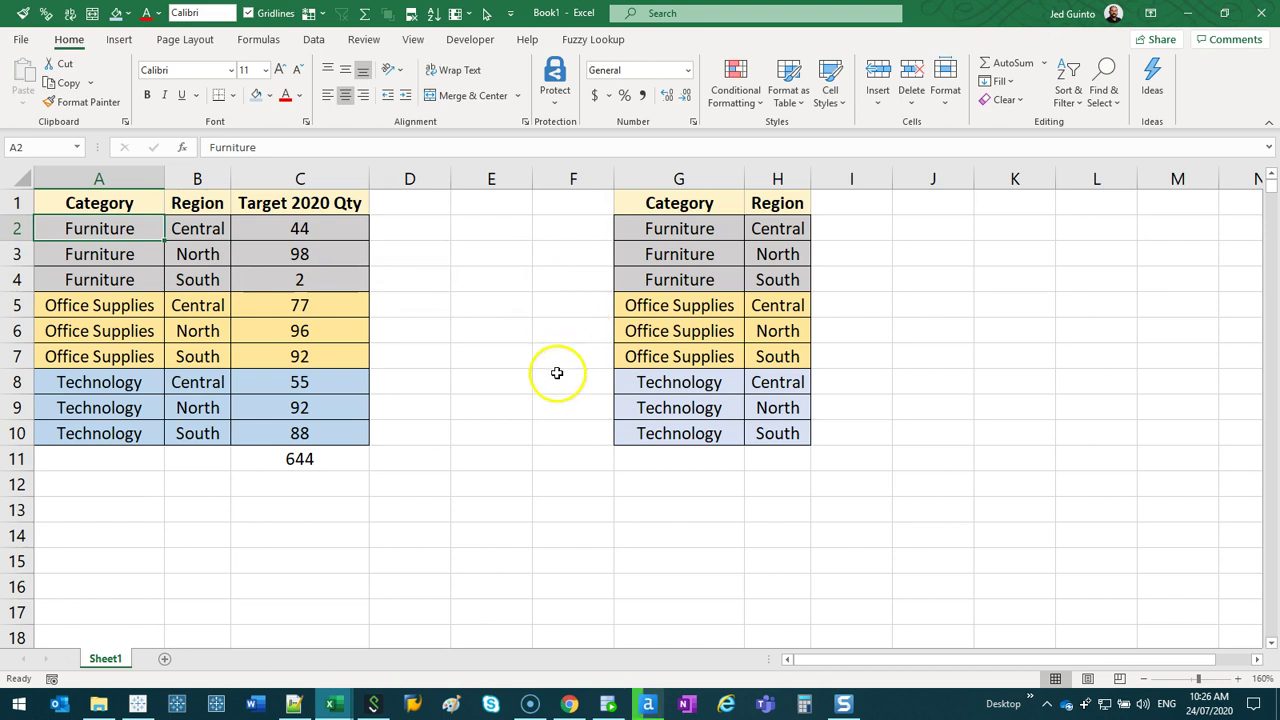
Step: Insert blank cells under Furniture Central and Furniture North, shifting the list down
{"action": "left_click", "coordinate": [503, 409]}
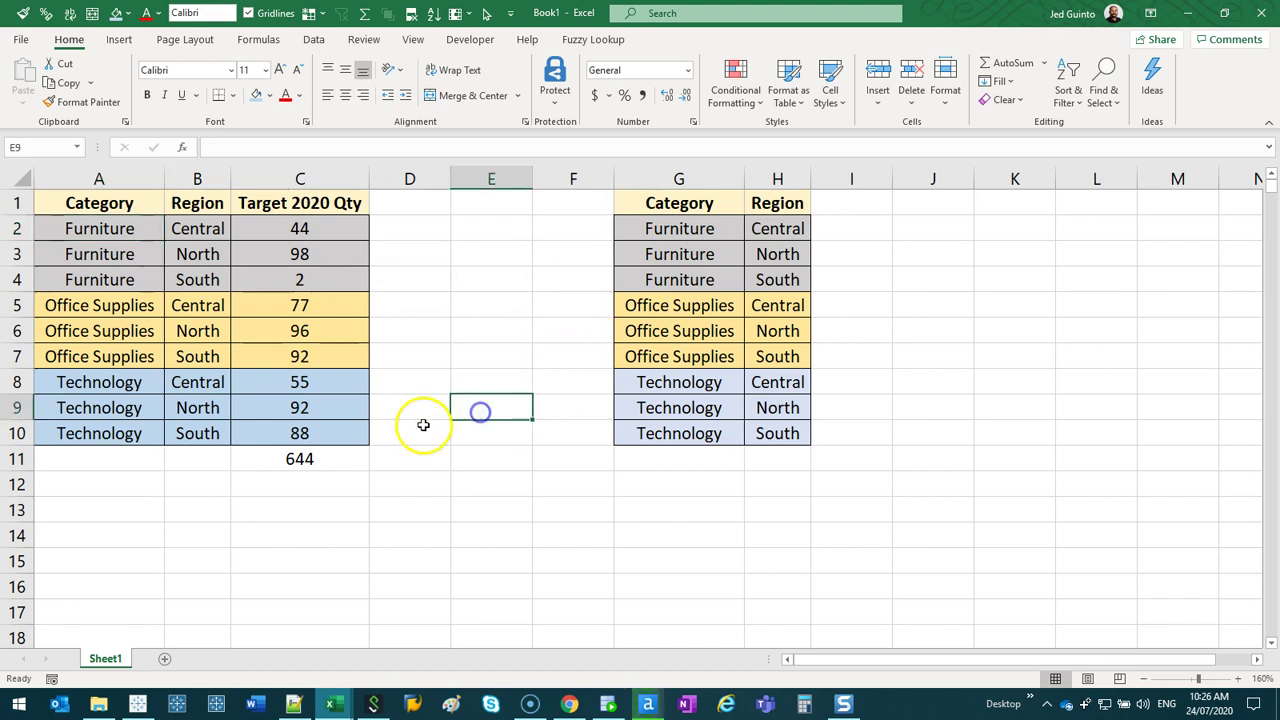
{"action": "scroll", "coordinate": [751, 393], "scroll_direction": "down", "scroll_amount": 2}
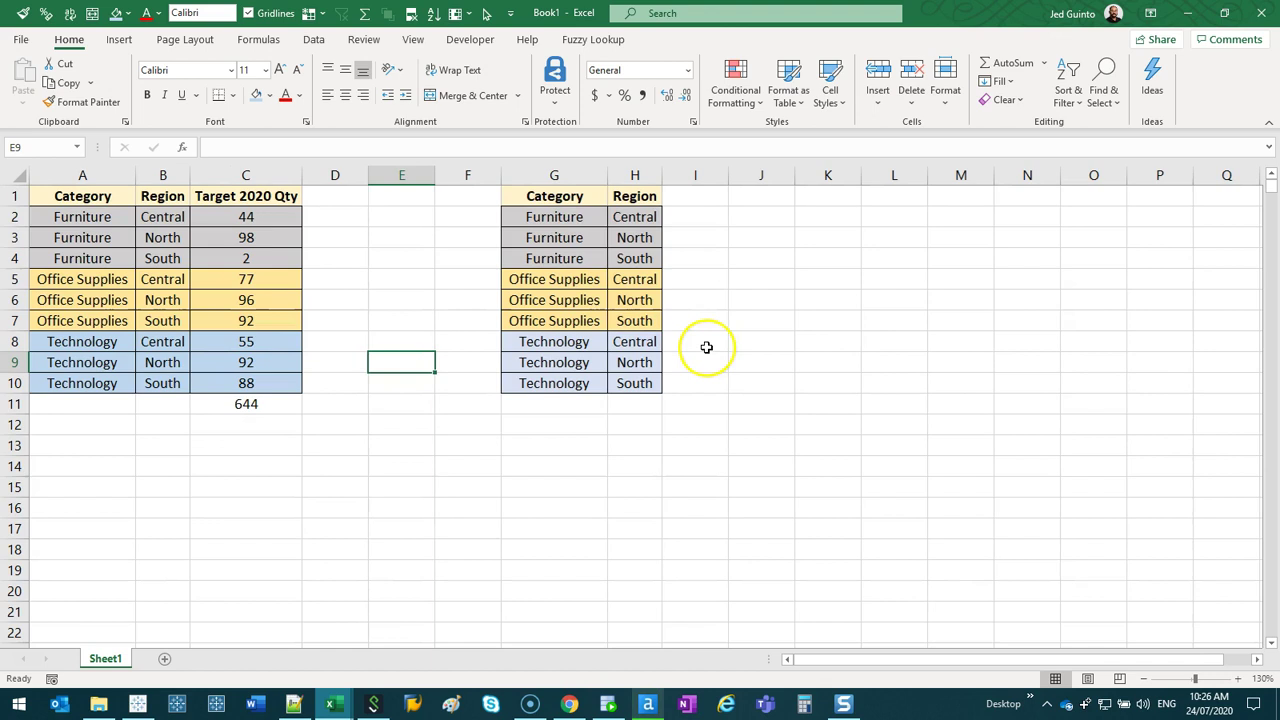
{"action": "left_click_drag", "start_coordinate": [554, 237], "coordinate": [660, 258]}
{"action": "key", "text": "ctrl+shift+plus"}
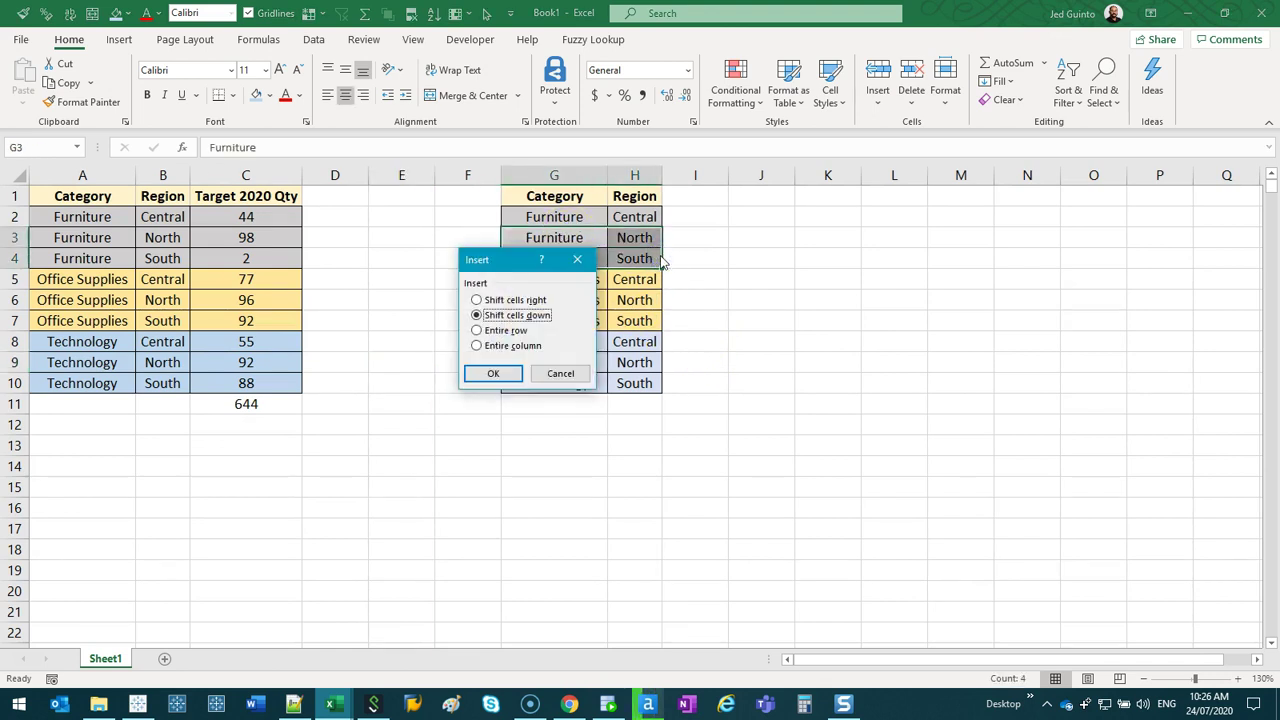
{"action": "key", "text": "Return"}
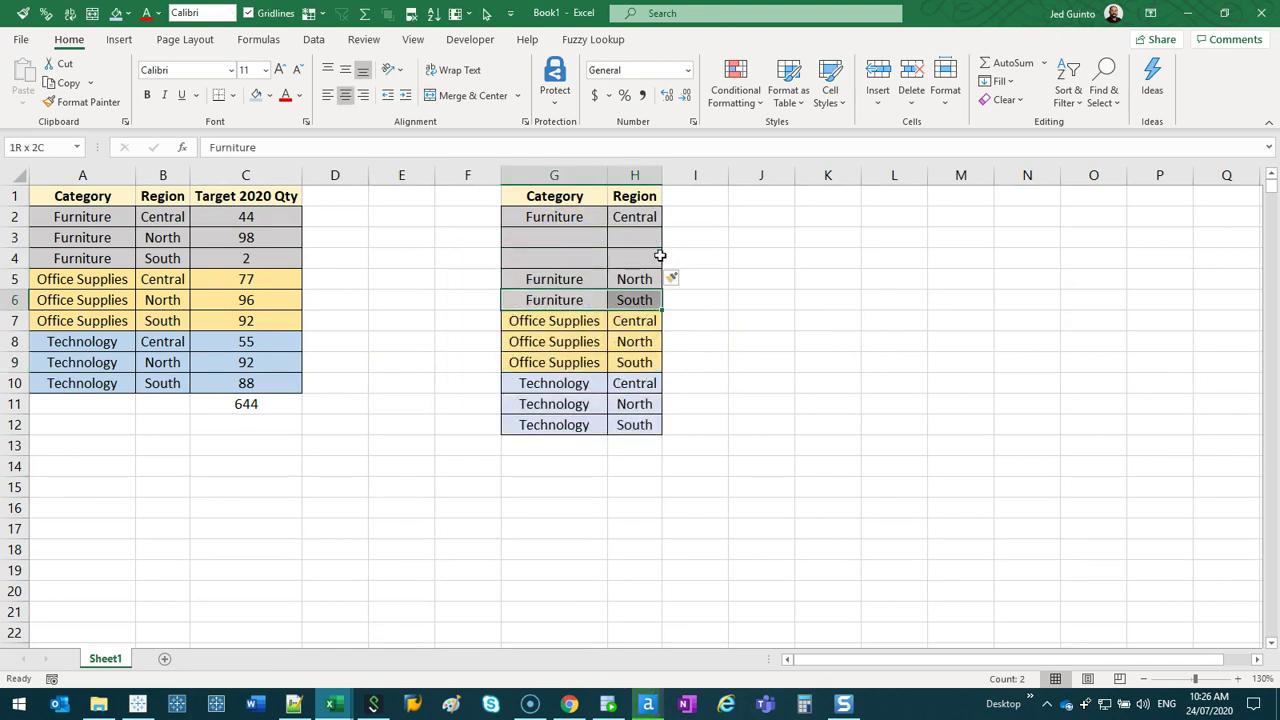
{"action": "key", "text": "shift+Down"}
{"action": "key", "text": "ctrl+shift+plus"}
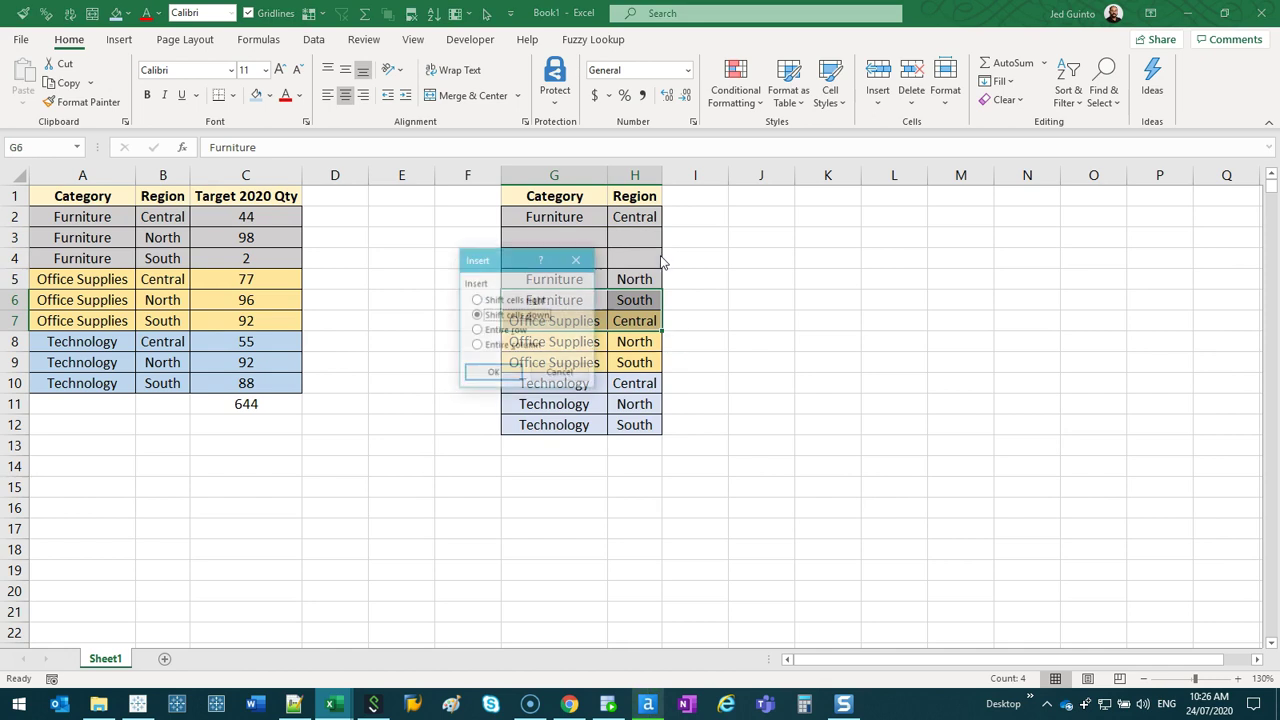
{"action": "key", "text": "Return"}
{"action": "key", "text": "Down"}
{"action": "key", "text": "Down"}
{"action": "key", "text": "Down"}
{"action": "key", "text": "shift+Right"}
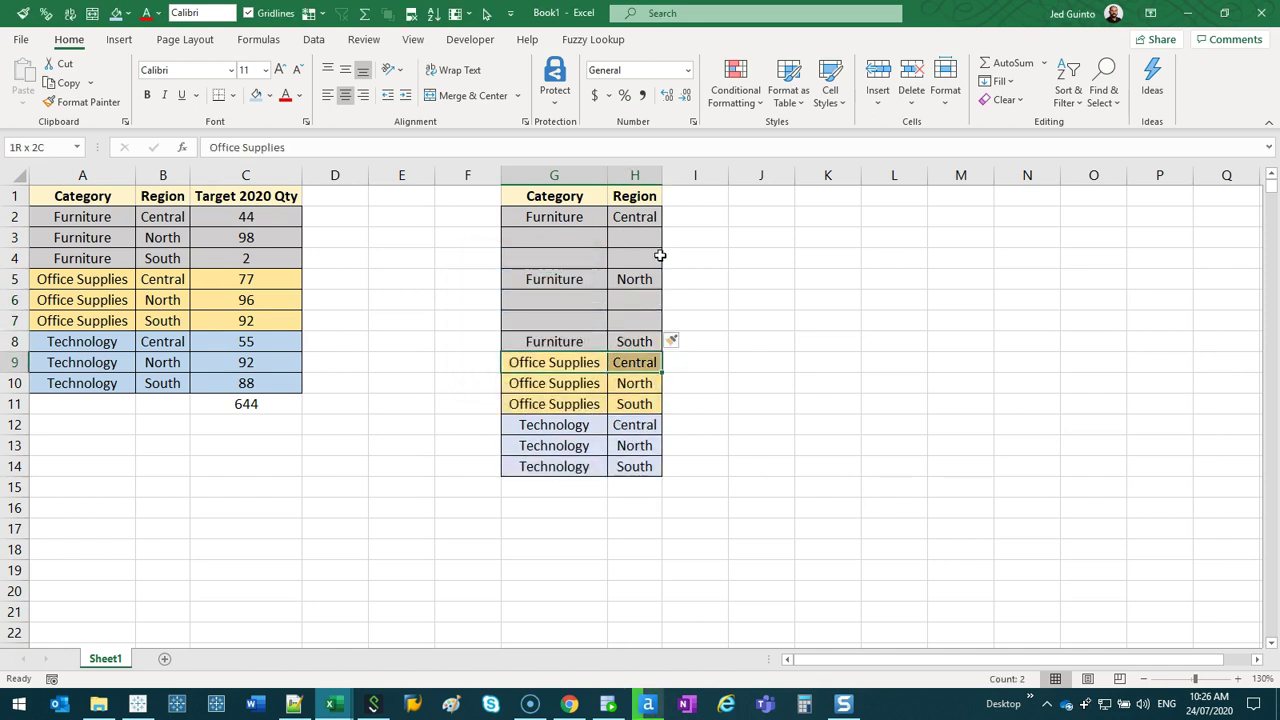
Step: Insert two blank rows under Furniture South, pushing Office Supplies and Technology to rows 11–16
{"action": "key", "text": "shift+Down"}
{"action": "key", "text": "ctrl+shift+plus"}
{"action": "key", "text": "Return"}
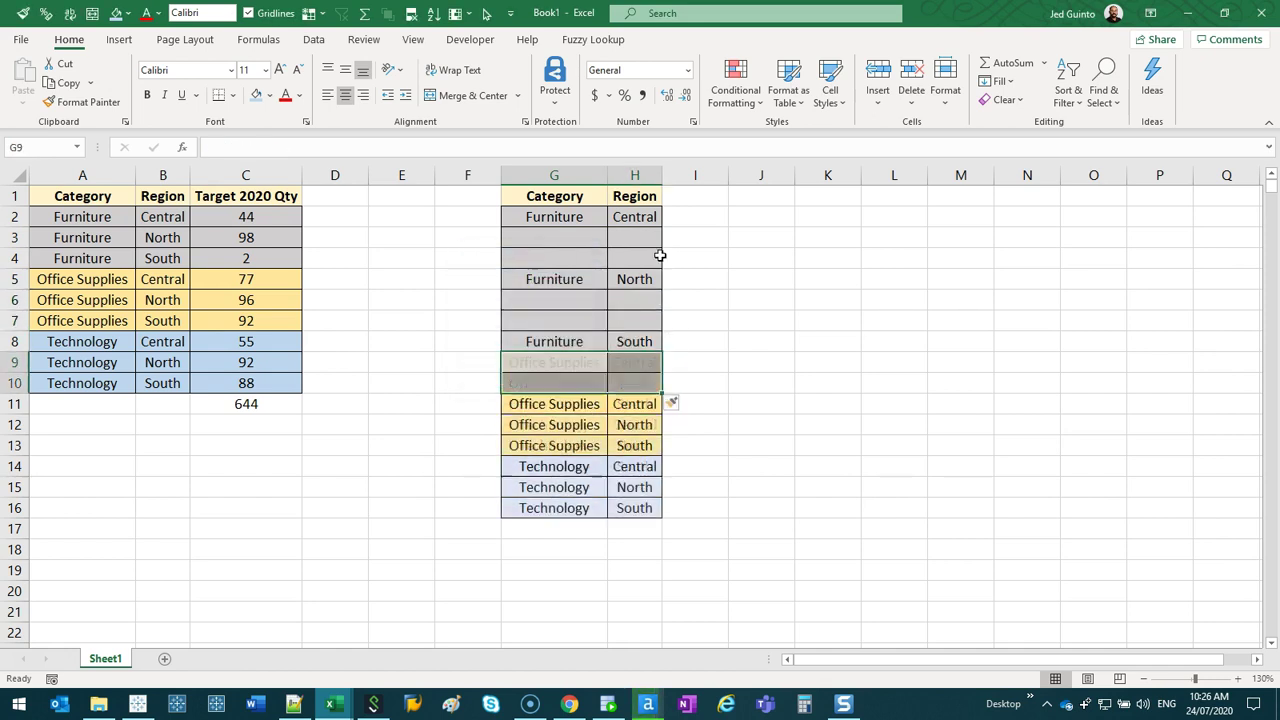
{"action": "left_click", "coordinate": [773, 309]}
{"action": "left_click_drag", "start_coordinate": [130, 216], "coordinate": [241, 257]}
Step: Paste the three Furniture target rows A2:C4 into I2, I5 and I8
{"action": "key", "text": "ctrl+c"}
{"action": "left_click", "coordinate": [706, 212]}
{"action": "key", "text": "ctrl+v"}
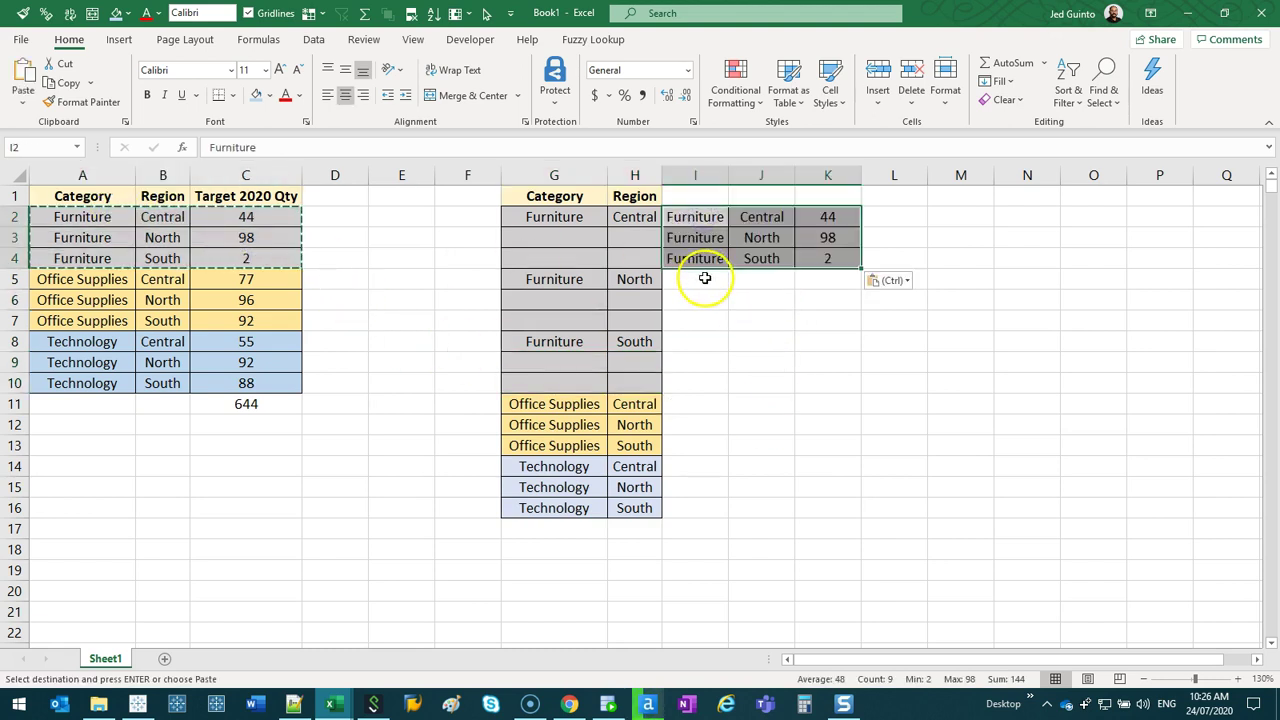
{"action": "left_click", "coordinate": [703, 279]}
{"action": "key", "text": "ctrl+v"}
{"action": "left_click", "coordinate": [695, 341]}
{"action": "key", "text": "ctrl+v"}
{"action": "left_click", "coordinate": [828, 530]}
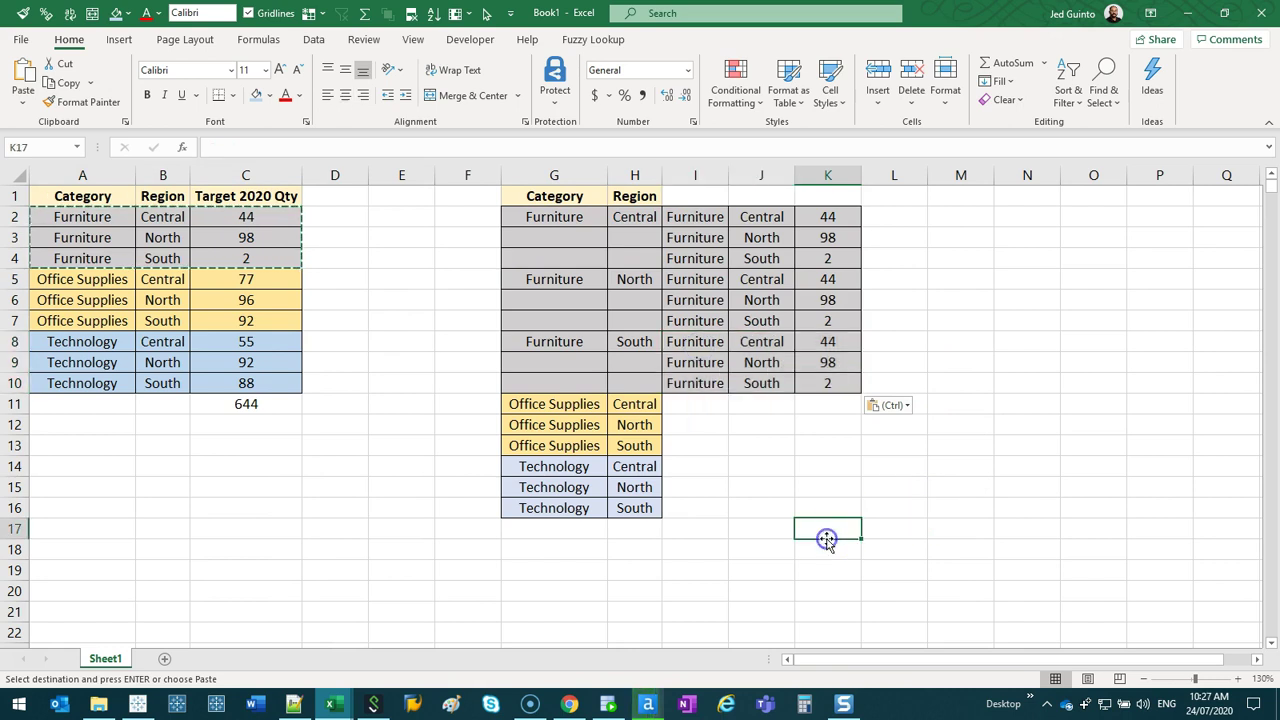
Step: Fill G3:H4, G6:H7 and G9:H10 with Furniture Central, North and South pairs
{"action": "key", "text": "ctrl+c"}
{"action": "left_click_drag", "start_coordinate": [565, 216], "coordinate": [631, 374]}
{"action": "key", "text": "ctrl+v"}
{"action": "left_click", "coordinate": [590, 278]}
{"action": "key", "text": "ctrl+c"}
{"action": "key", "text": "ctrl+v"}
{"action": "key", "text": "ctrl+c"}
{"action": "key", "text": "ctrl+c"}
{"action": "key", "text": "ctrl+v"}
{"action": "left_click_drag", "start_coordinate": [574, 214], "coordinate": [575, 388]}
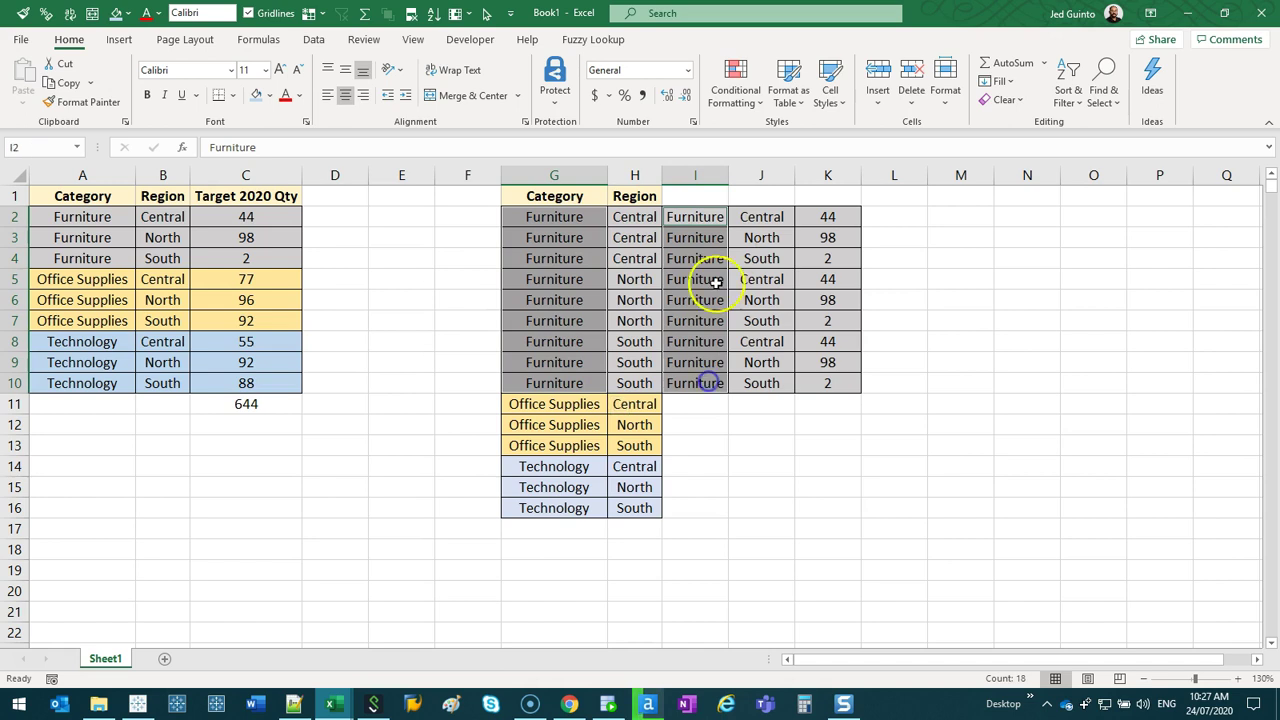
{"action": "left_click_drag", "start_coordinate": [634, 217], "coordinate": [638, 385]}
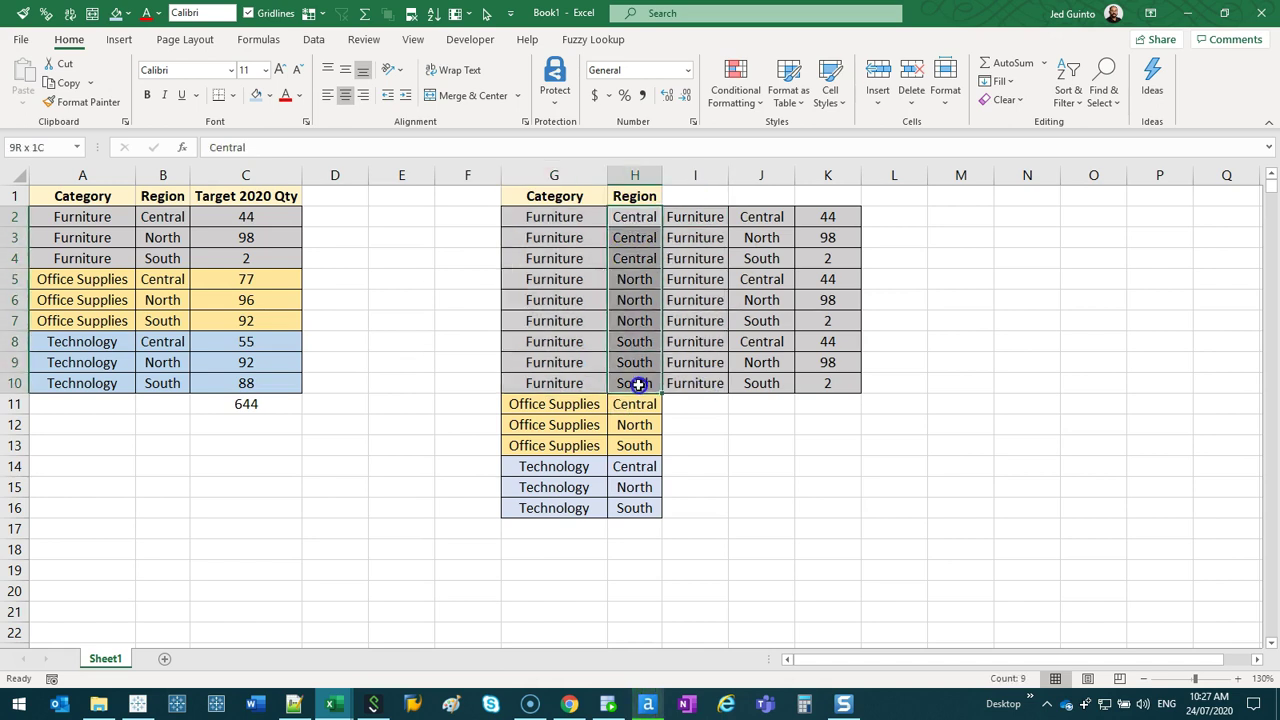
{"action": "left_click", "coordinate": [636, 175]}
{"action": "right_click", "coordinate": [636, 175]}
{"action": "left_click", "coordinate": [682, 416]}
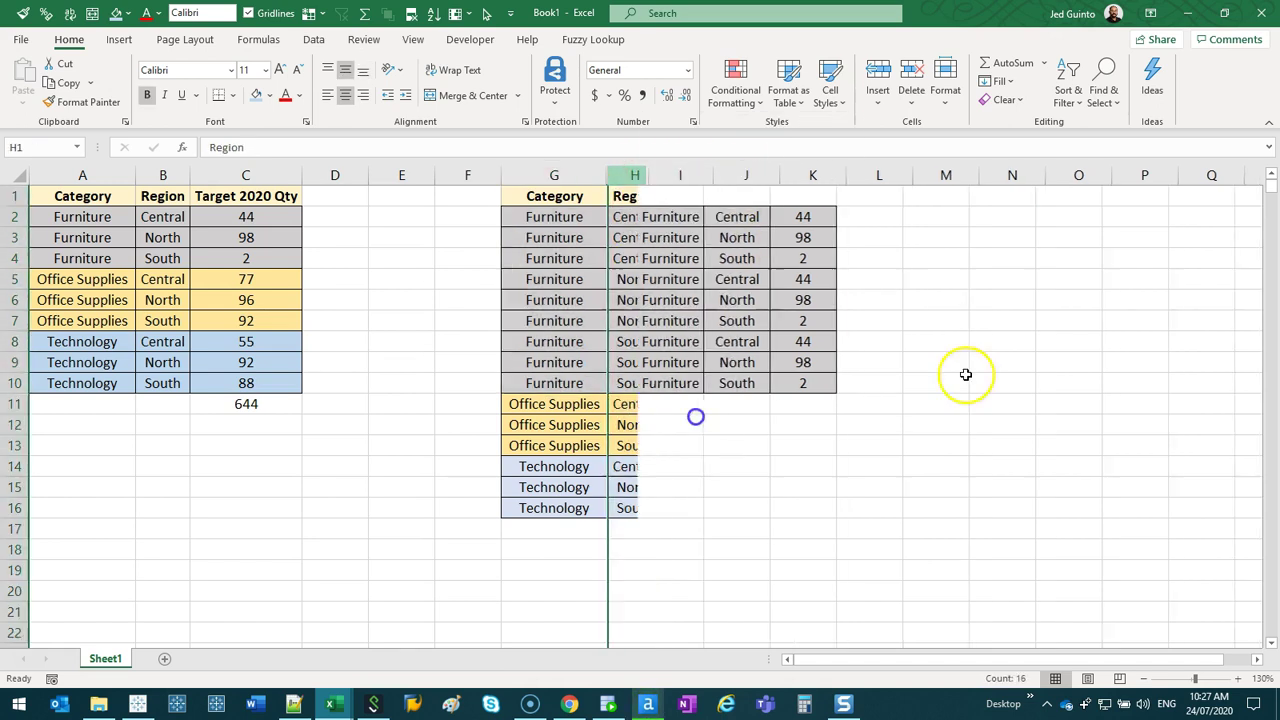
{"action": "left_click", "coordinate": [707, 175]}
{"action": "right_click", "coordinate": [707, 175]}
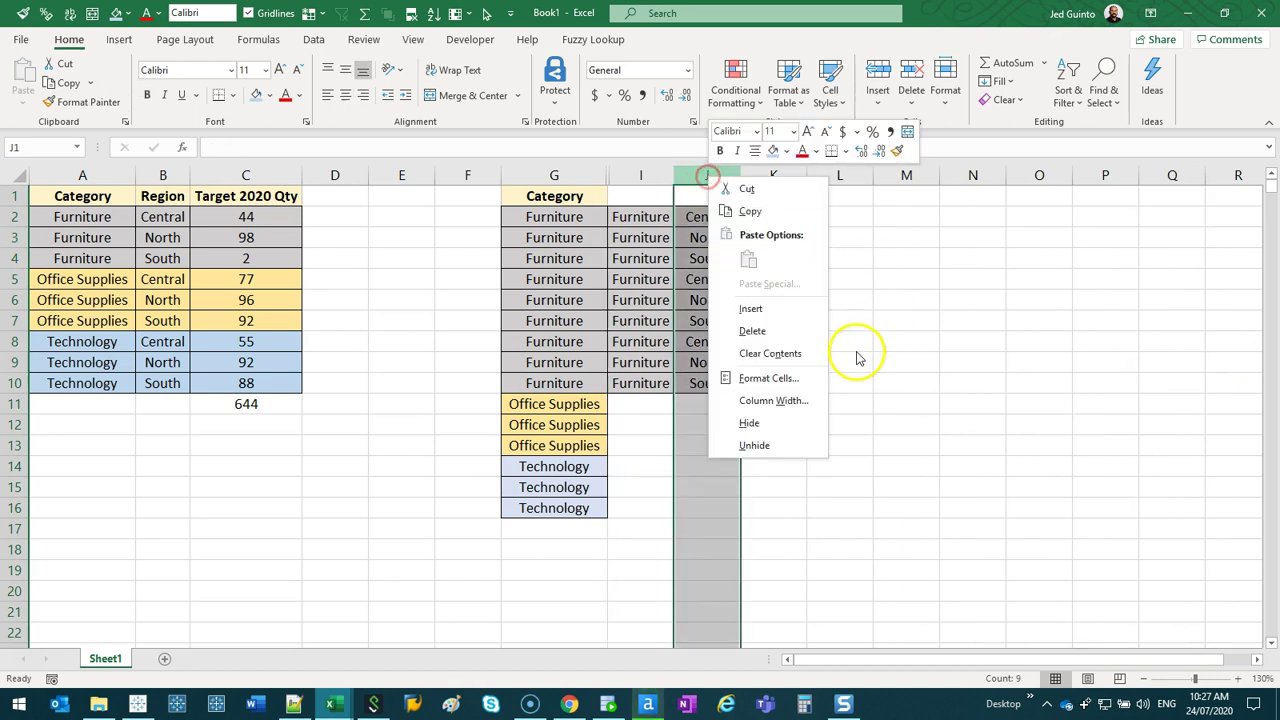
{"action": "left_click", "coordinate": [780, 422]}
{"action": "key", "text": "ctrl+z"}
{"action": "key", "text": "ctrl+z"}
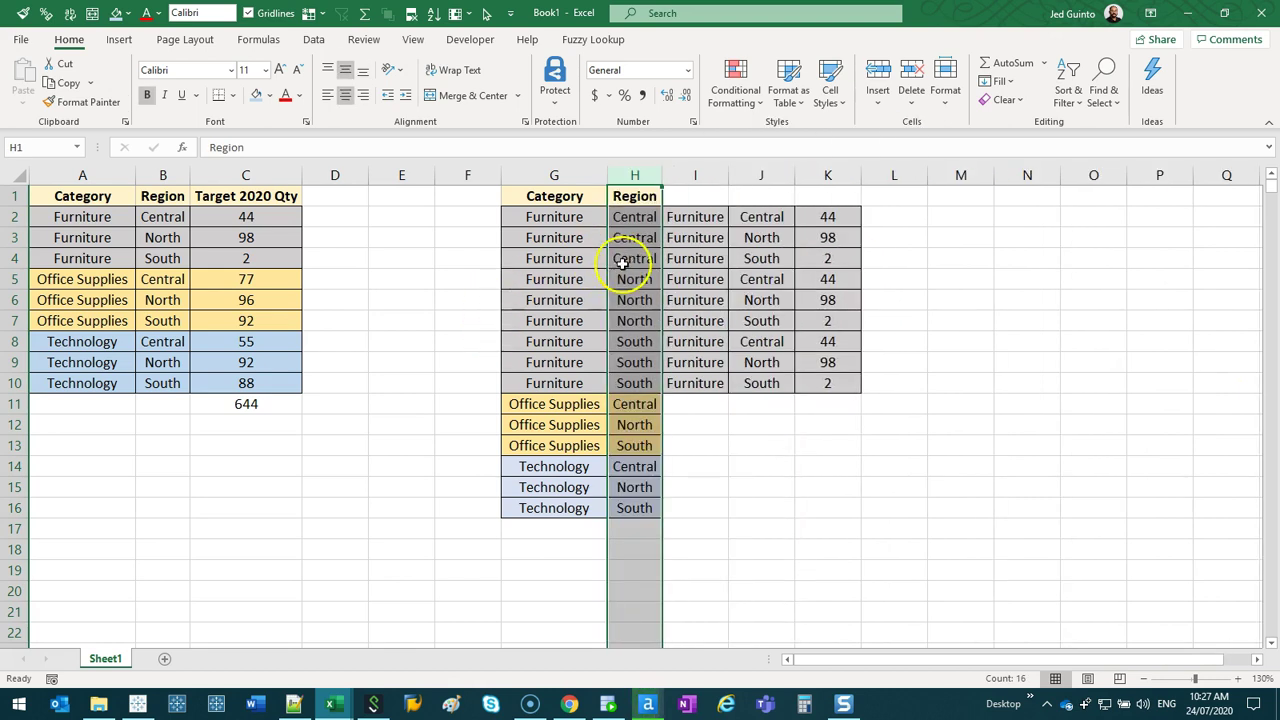
{"action": "left_click", "coordinate": [694, 318]}
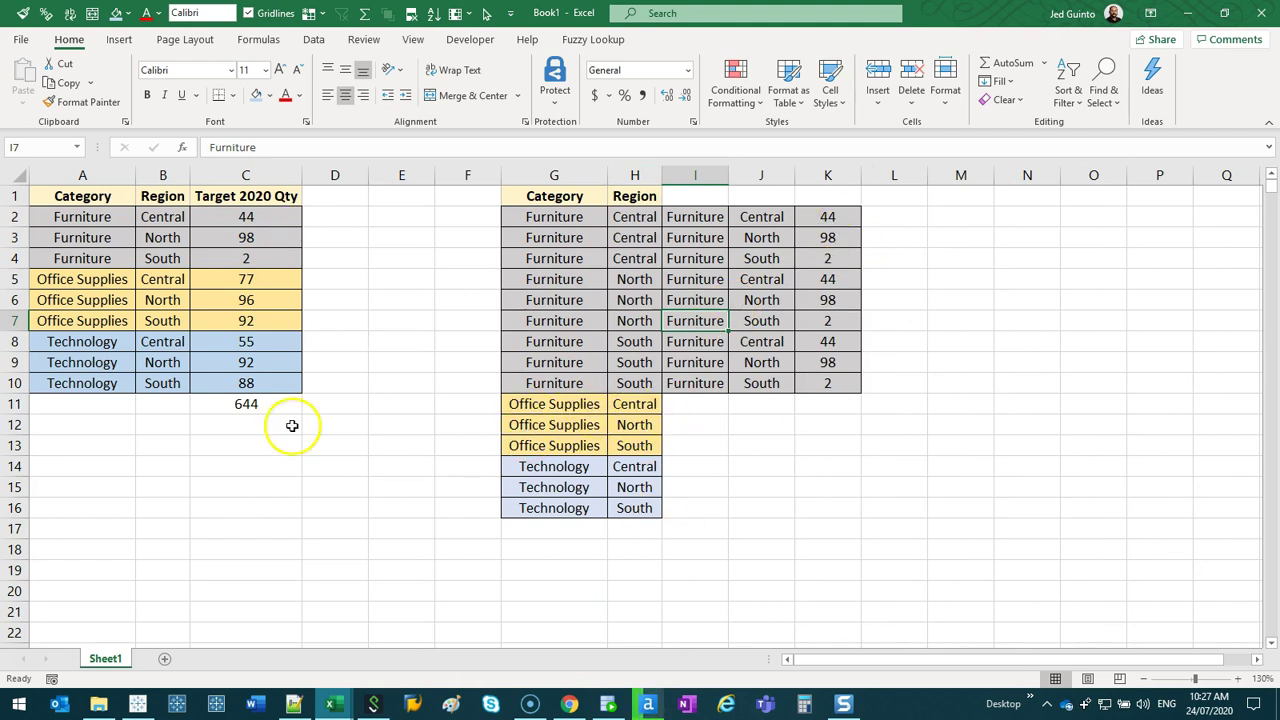
{"action": "left_click", "coordinate": [237, 406]}
{"action": "left_click_drag", "start_coordinate": [829, 216], "coordinate": [837, 386]}
{"action": "key", "text": "shift+space"}
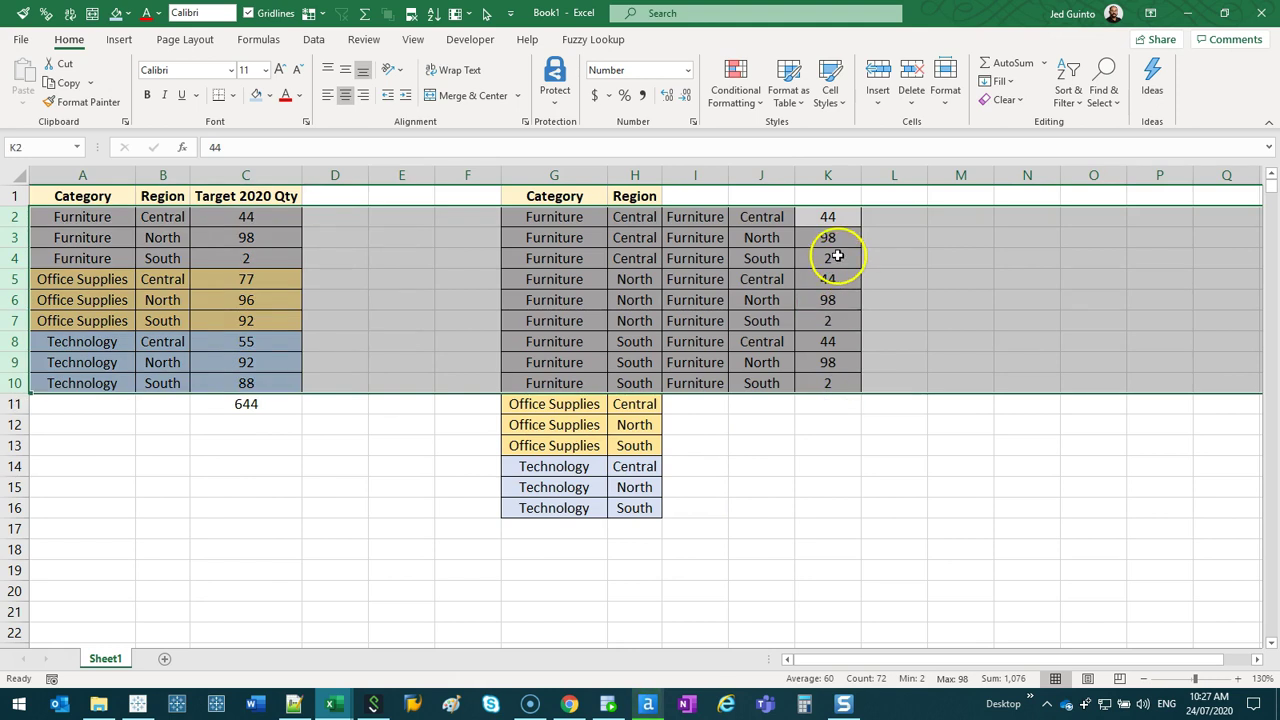
Step: Undo the pasted Furniture quantity rows in I:K and the copied region pairs in G:H
{"action": "left_click", "coordinate": [975, 384]}
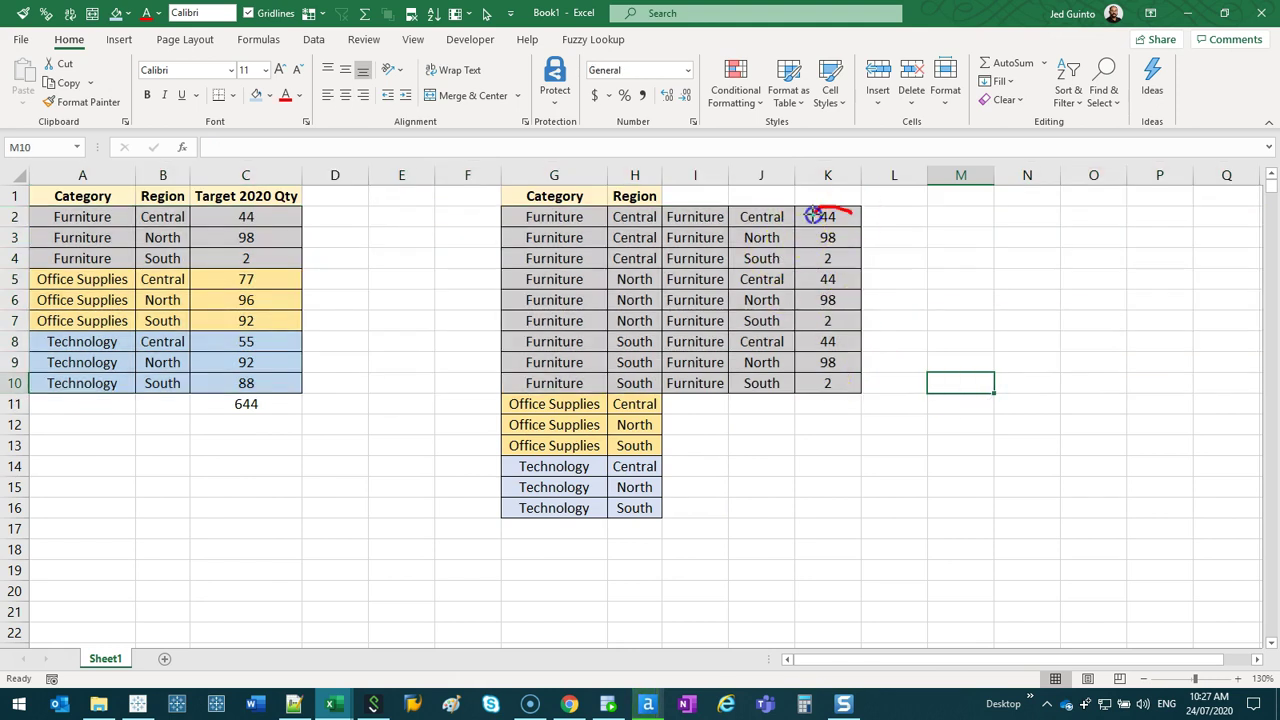
{"action": "left_click_drag", "start_coordinate": [858, 247], "coordinate": [843, 207]}
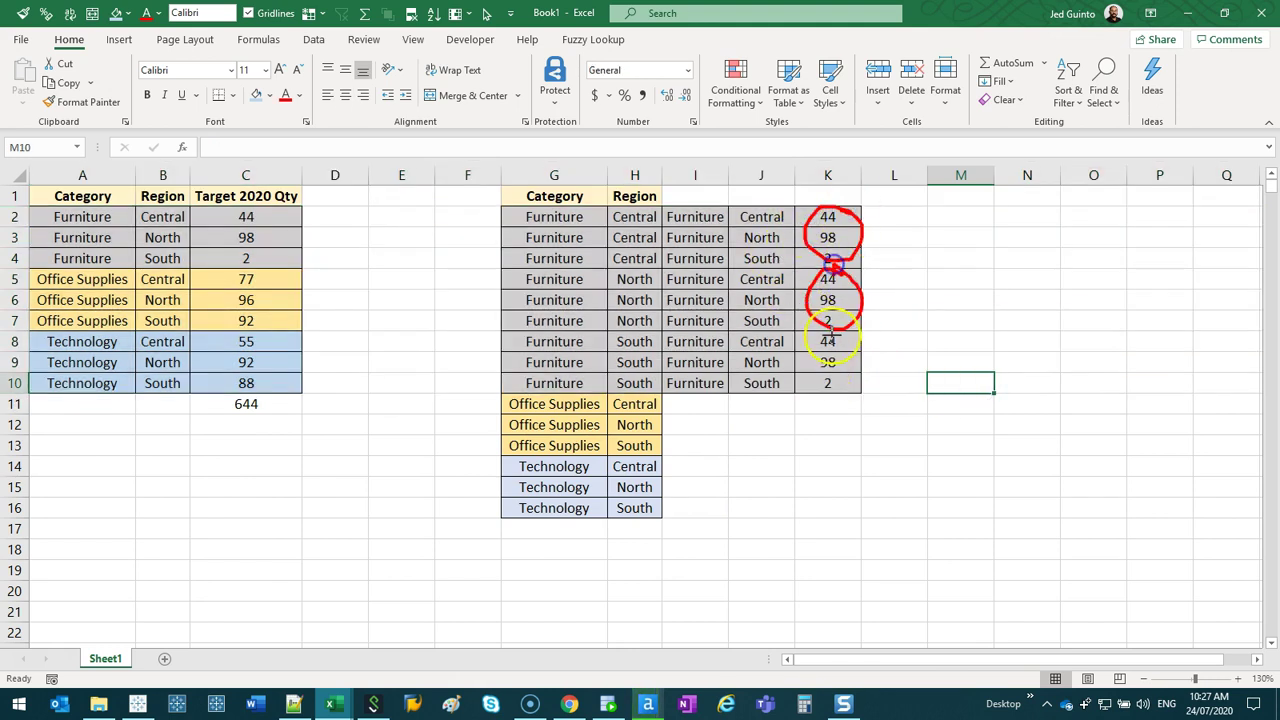
{"action": "left_click_drag", "start_coordinate": [830, 335], "coordinate": [813, 341]}
{"action": "mouse_move", "coordinate": [648, 192]}
{"action": "left_mouse_down"}
{"action": "mouse_move", "coordinate": [586, 225]}
{"action": "mouse_move", "coordinate": [663, 286]}
{"action": "mouse_move", "coordinate": [645, 195]}
{"action": "left_mouse_up"}
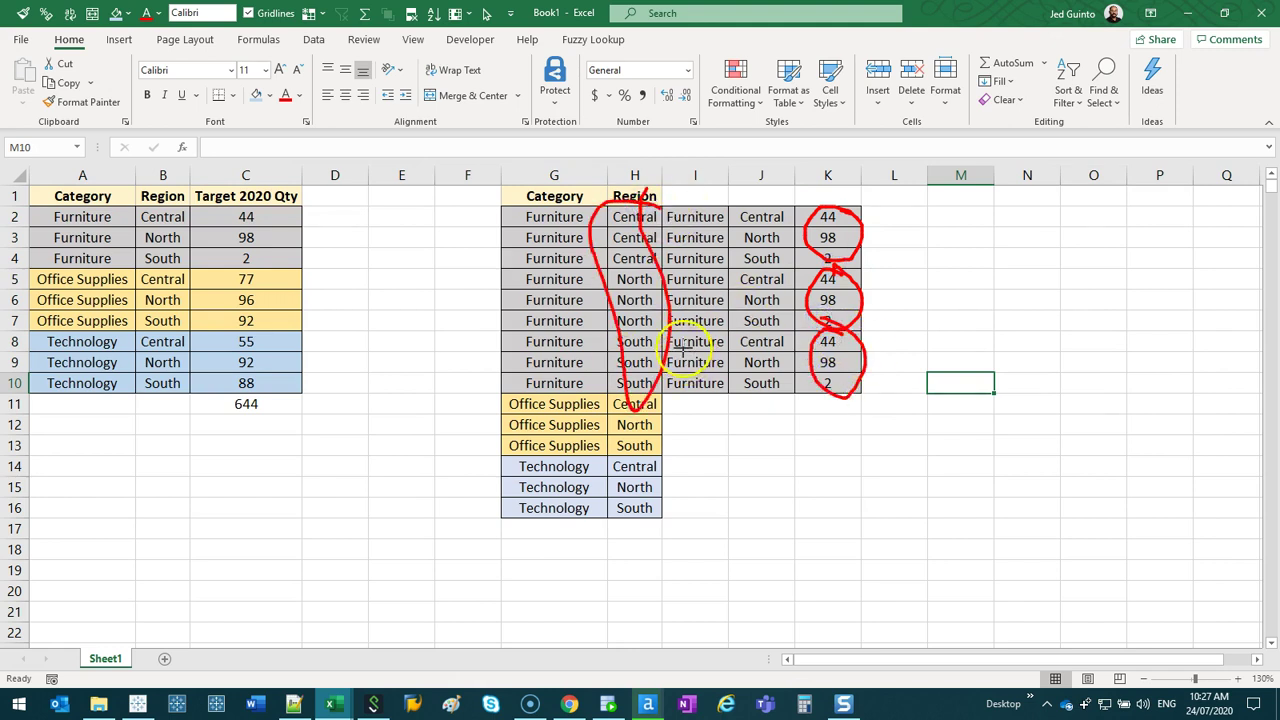
{"action": "key", "text": "Escape"}
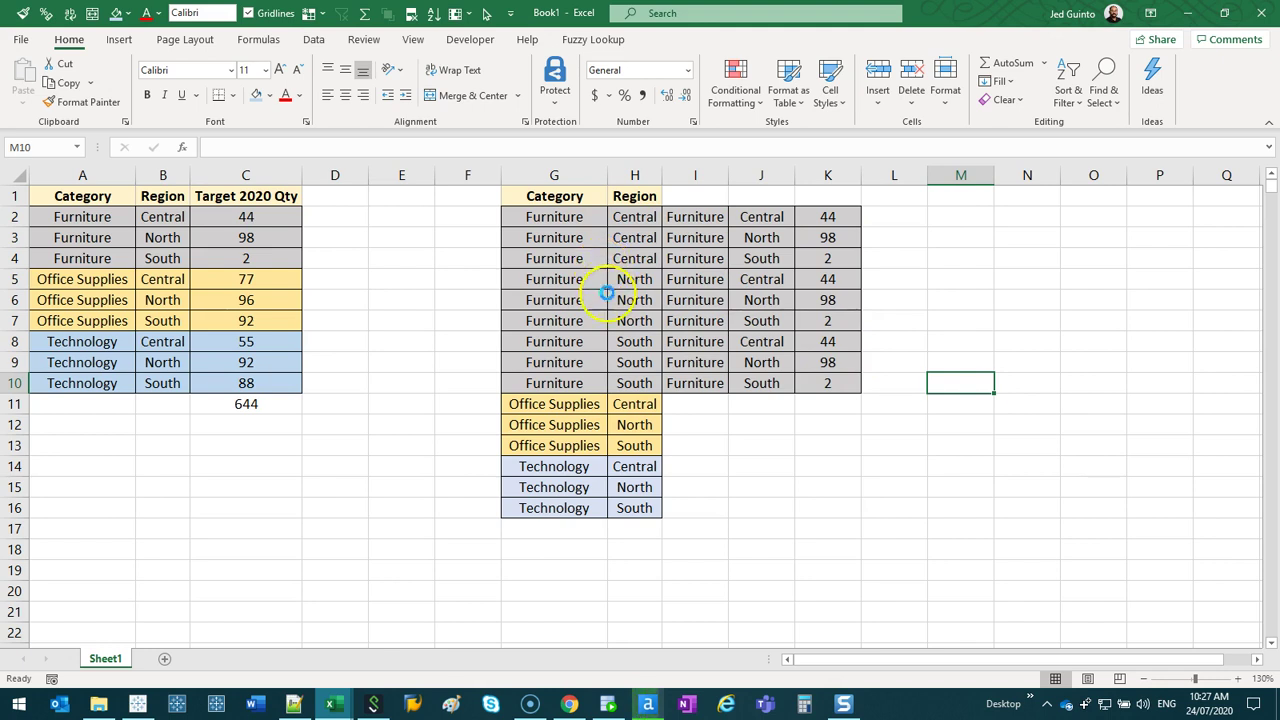
{"action": "key", "text": "ctrl+z"}
{"action": "key", "text": "ctrl+z"}
{"action": "key", "text": "ctrl+z"}
{"action": "key", "text": "ctrl+z"}
Step: Undo the inserted blank cells to restore the nine-row G2:H10 list, then select A2:B2
{"action": "key", "text": "ctrl+z"}
{"action": "key", "text": "ctrl+z"}
{"action": "key", "text": "ctrl+z"}
{"action": "key", "text": "ctrl+z"}
{"action": "key", "text": "ctrl+z"}
{"action": "key", "text": "ctrl+z"}
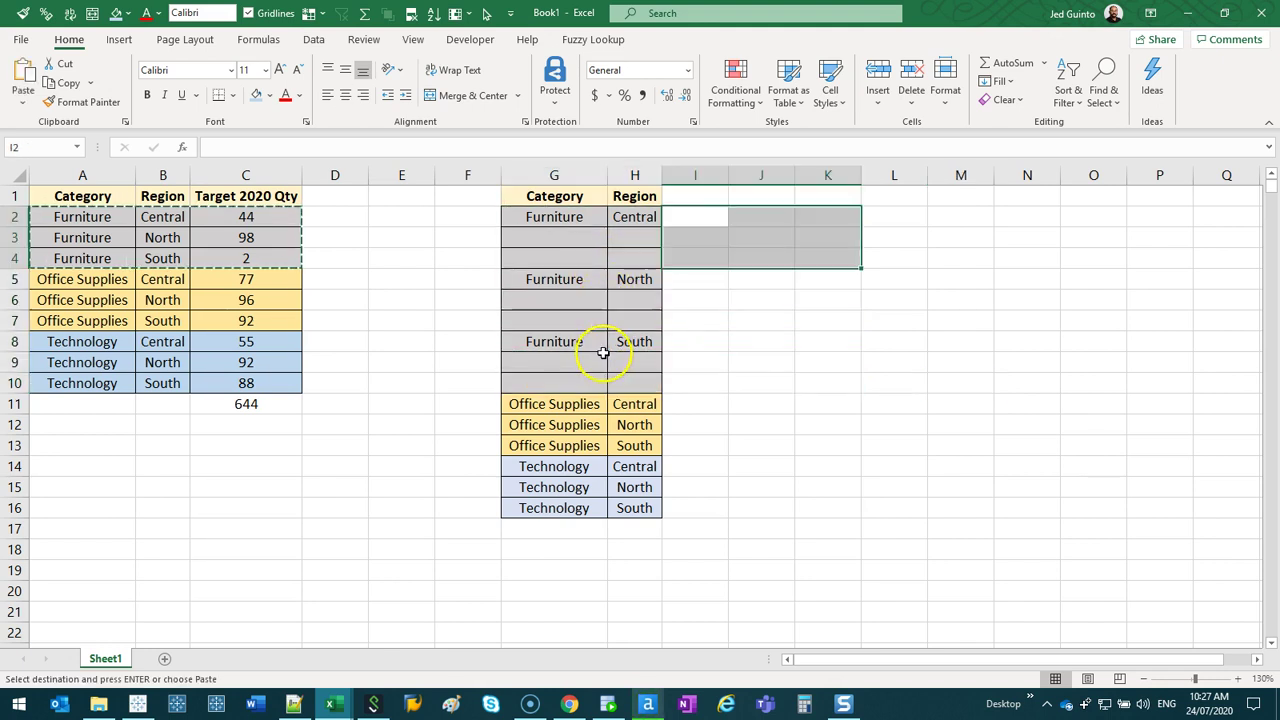
{"action": "key", "text": "ctrl+z"}
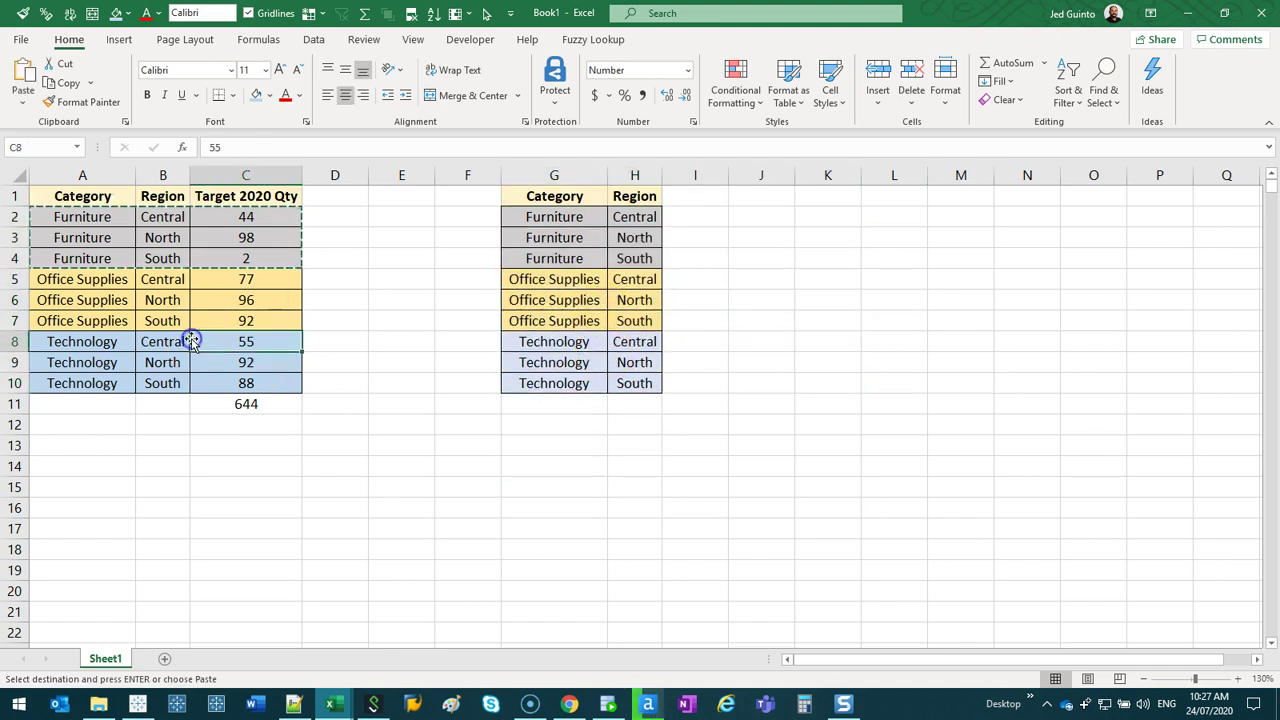
{"action": "left_click", "coordinate": [115, 214]}
{"action": "left_click_drag", "start_coordinate": [115, 214], "coordinate": [168, 211]}
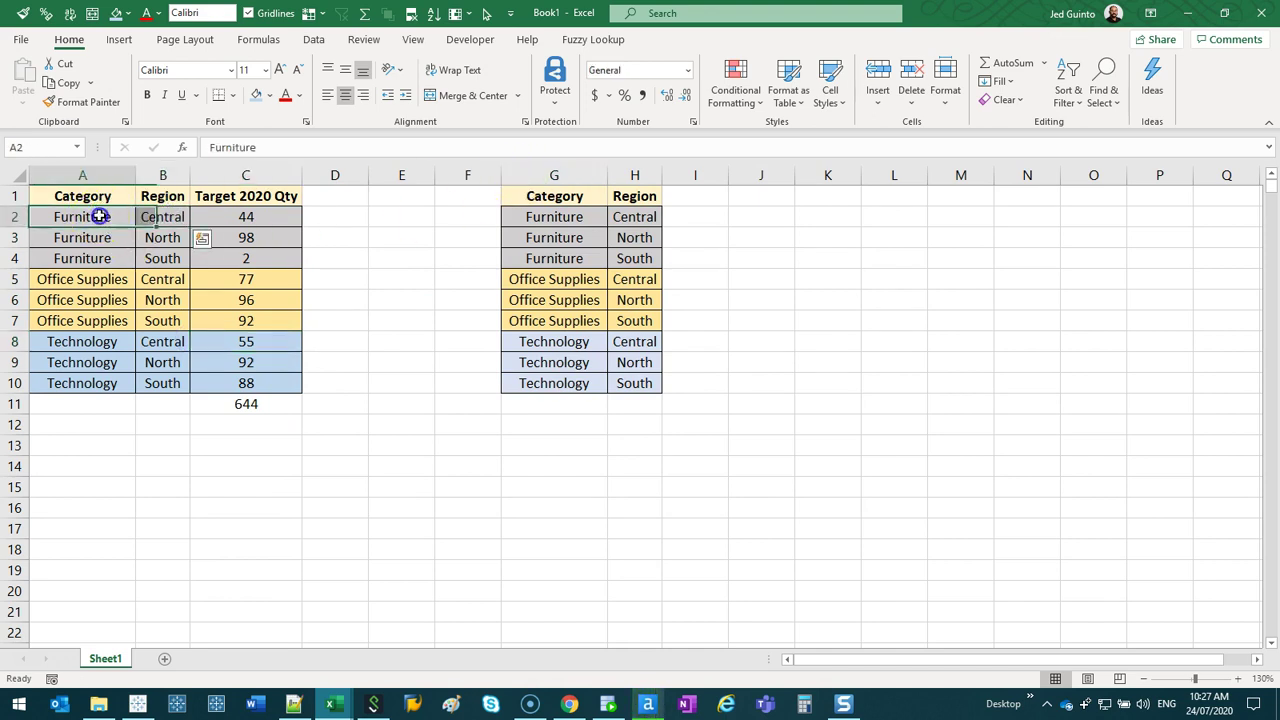
{"action": "left_click_drag", "start_coordinate": [170, 216], "coordinate": [100, 216]}
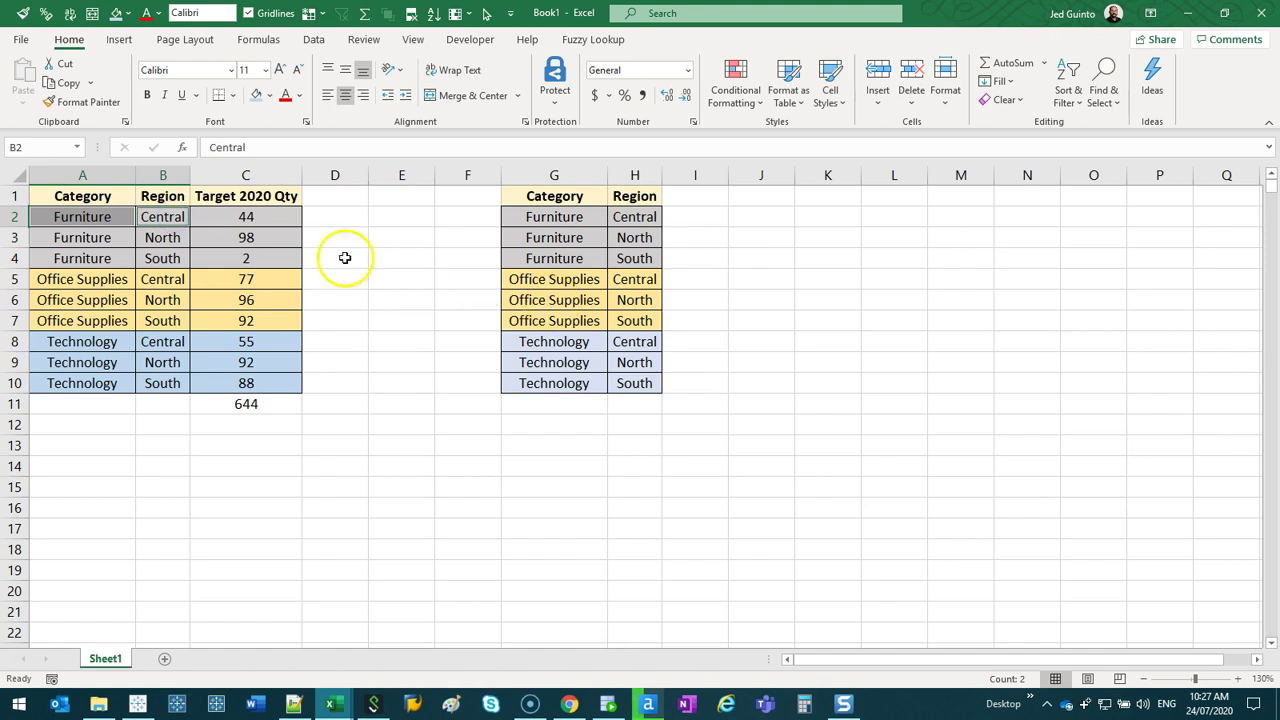
Step: Copy the Furniture Central 44 target row into I2:K2 beside its G2:H2 match
{"action": "left_click_drag", "start_coordinate": [575, 222], "coordinate": [626, 219]}
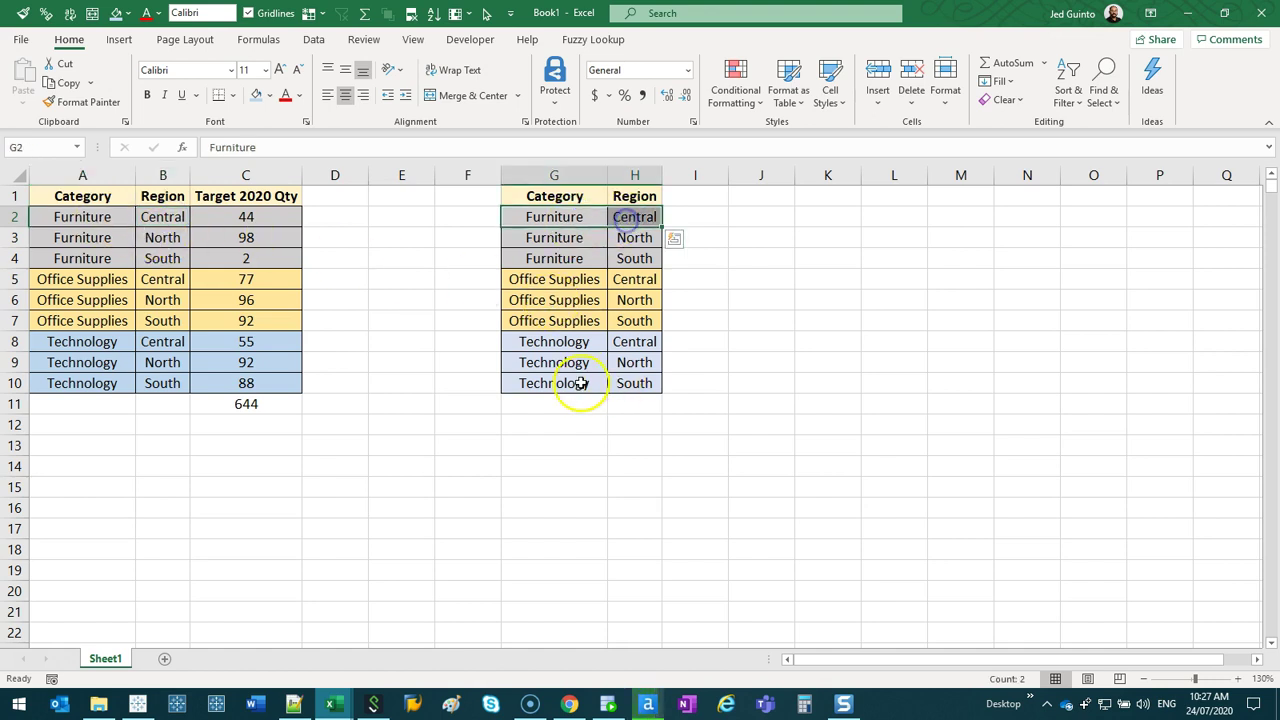
{"action": "left_click", "coordinate": [634, 237]}
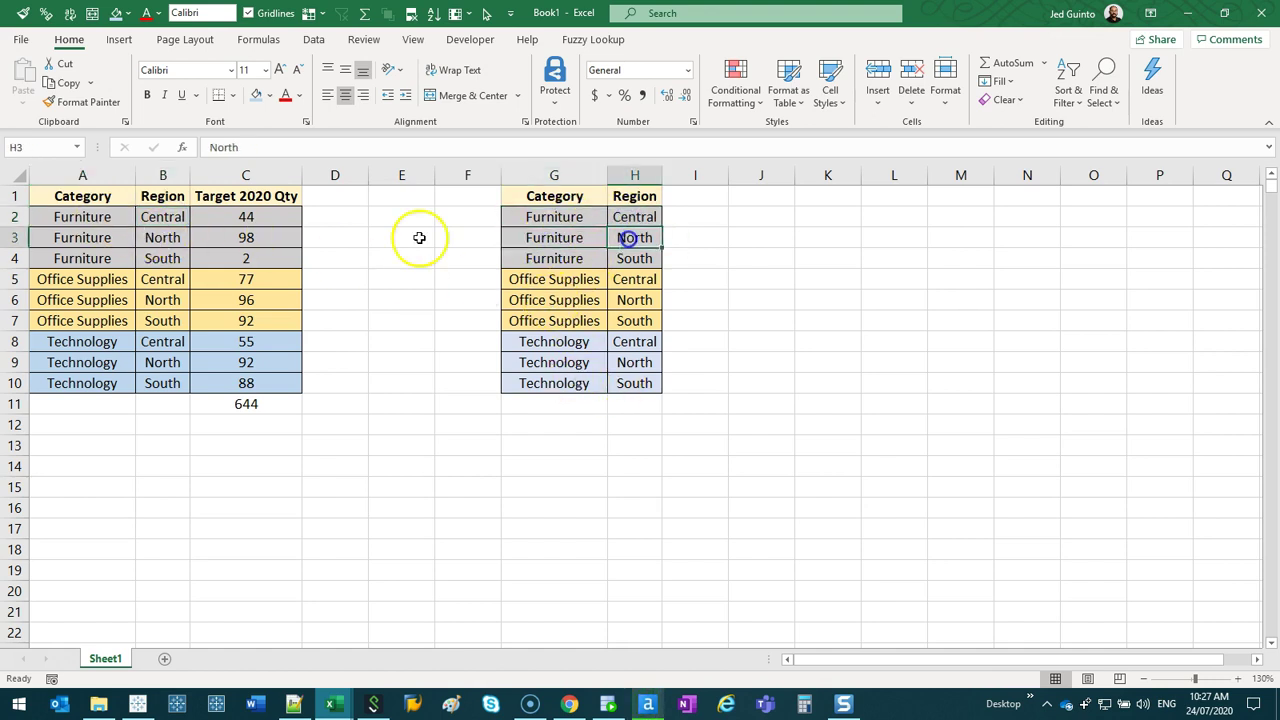
{"action": "left_click_drag", "start_coordinate": [100, 216], "coordinate": [274, 210]}
{"action": "key", "text": "ctrl+c"}
{"action": "left_click", "coordinate": [696, 216]}
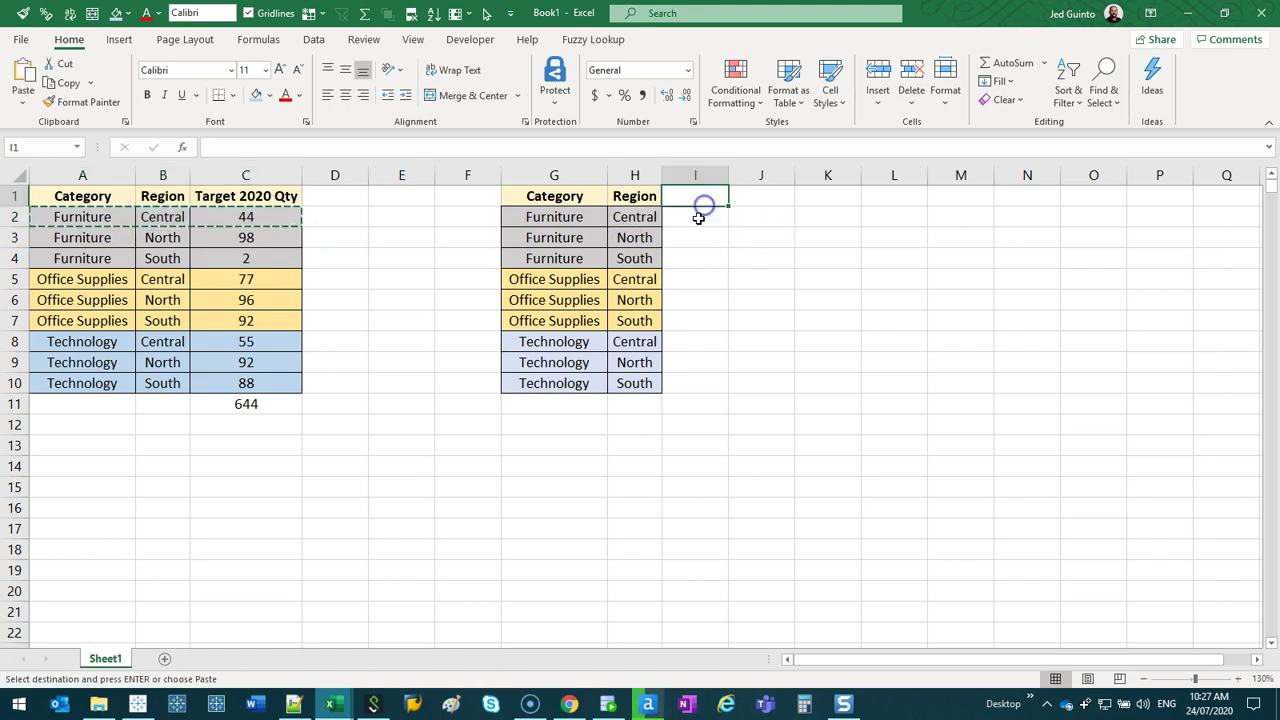
{"action": "key", "text": "ctrl+v"}
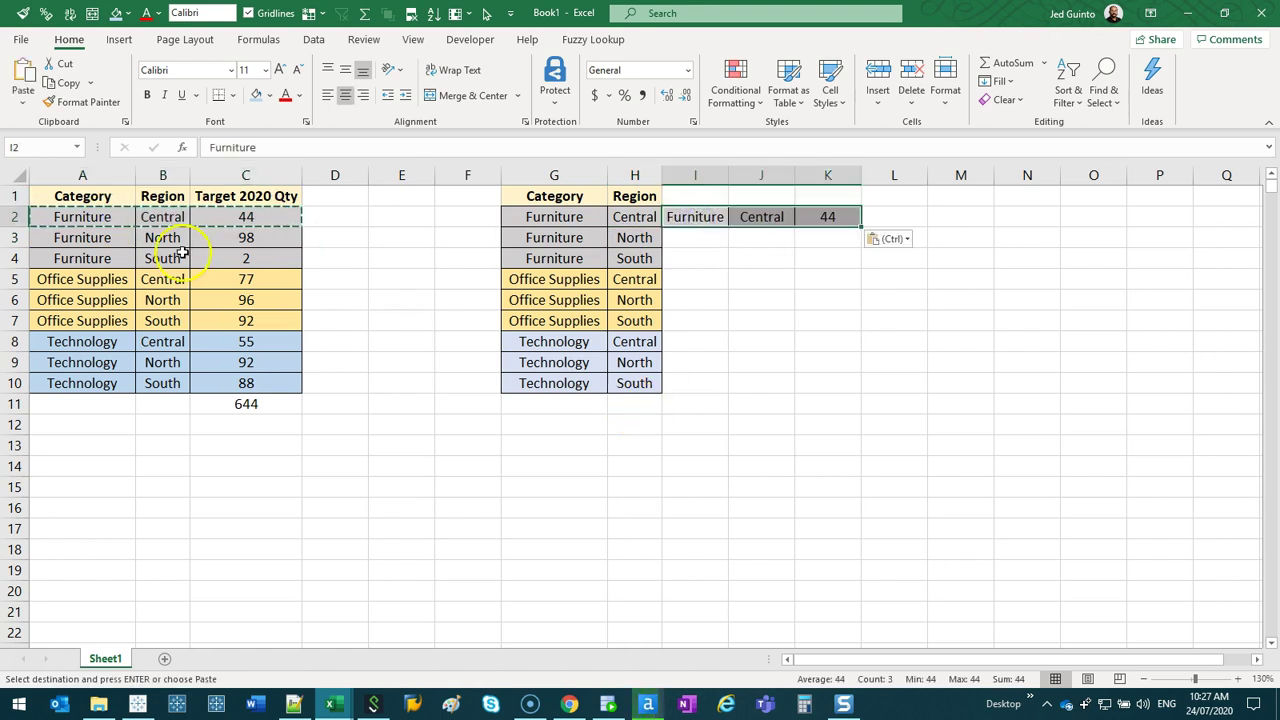
Step: Copy Furniture North 98 into I3:K3 and Furniture South 2 into I4:K4
{"action": "left_click_drag", "start_coordinate": [125, 237], "coordinate": [258, 230]}
{"action": "key", "text": "ctrl+c"}
{"action": "left_click", "coordinate": [700, 237]}
{"action": "key", "text": "ctrl+v"}
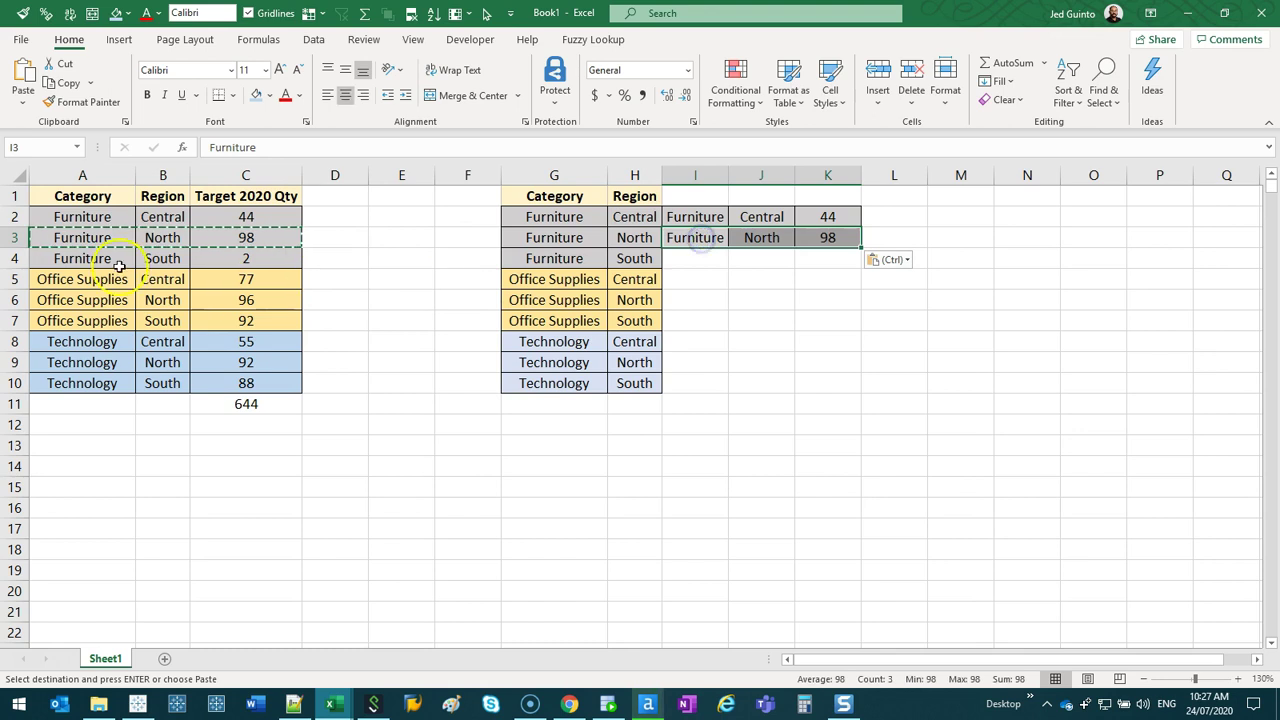
{"action": "left_click_drag", "start_coordinate": [108, 258], "coordinate": [251, 258]}
{"action": "key", "text": "ctrl+c"}
{"action": "left_click", "coordinate": [712, 258]}
{"action": "key", "text": "ctrl+v"}
{"action": "left_click", "coordinate": [753, 347]}
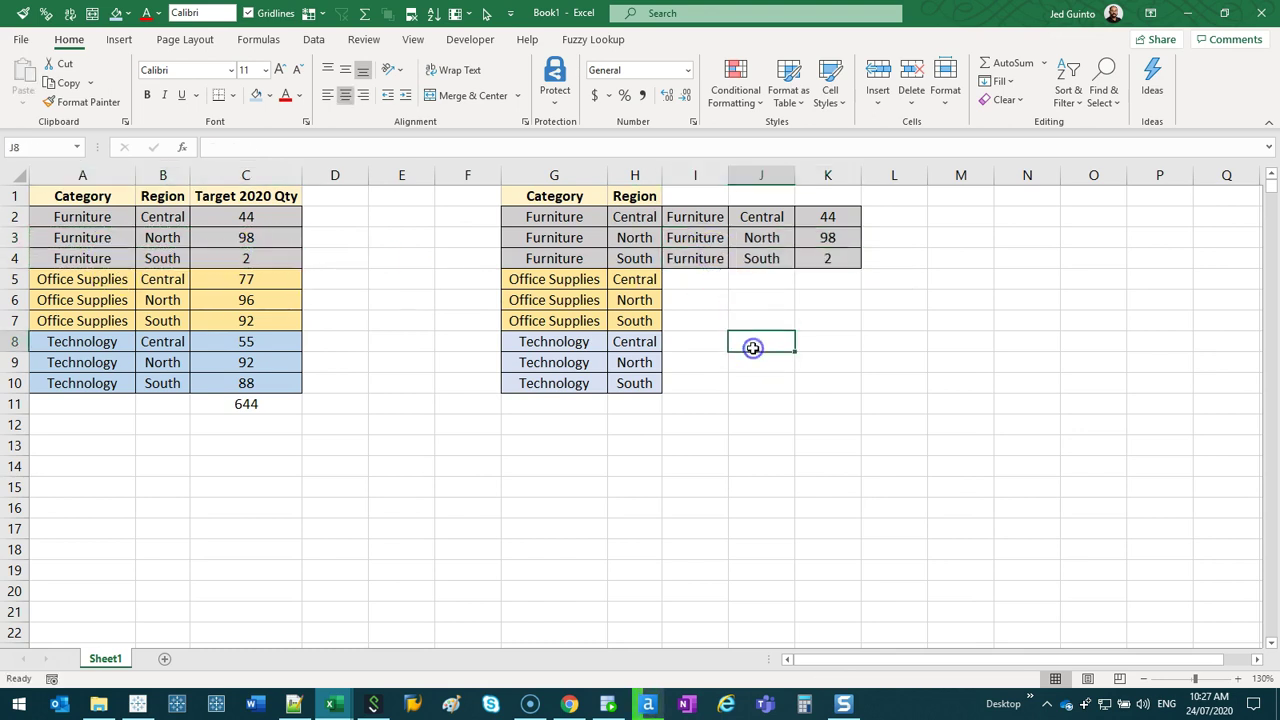
Step: Compare Office Supplies Central and North in A5:B6 with the Furniture regions in H3:H4
{"action": "left_click", "coordinate": [120, 278]}
{"action": "left_click", "coordinate": [162, 278]}
{"action": "left_click", "coordinate": [104, 299]}
{"action": "left_click", "coordinate": [170, 302]}
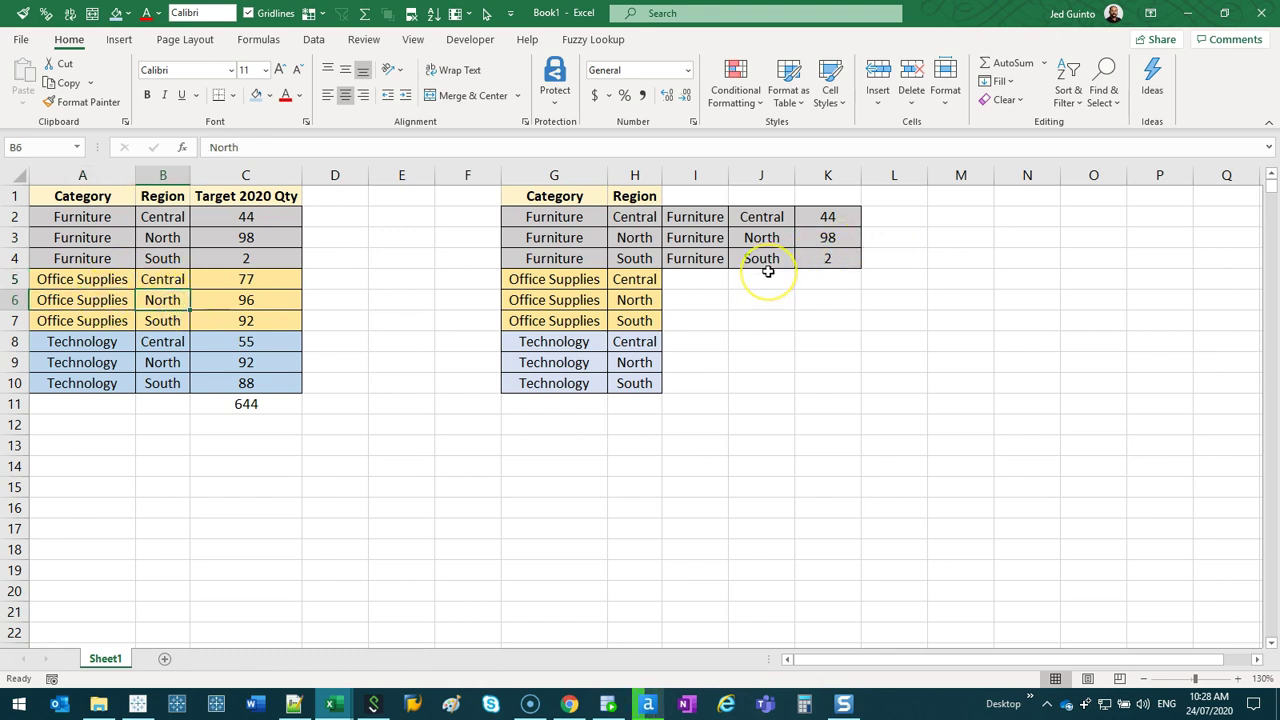
{"action": "left_click", "coordinate": [624, 254]}
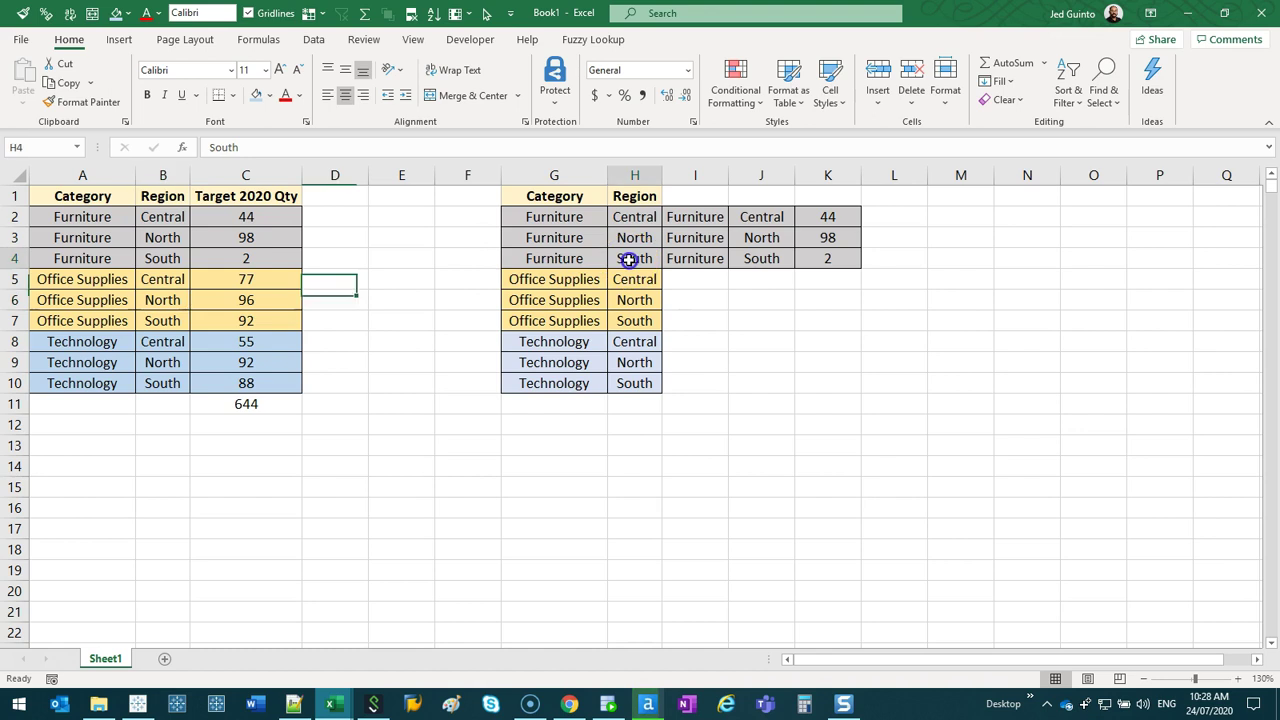
{"action": "left_click", "coordinate": [620, 240]}
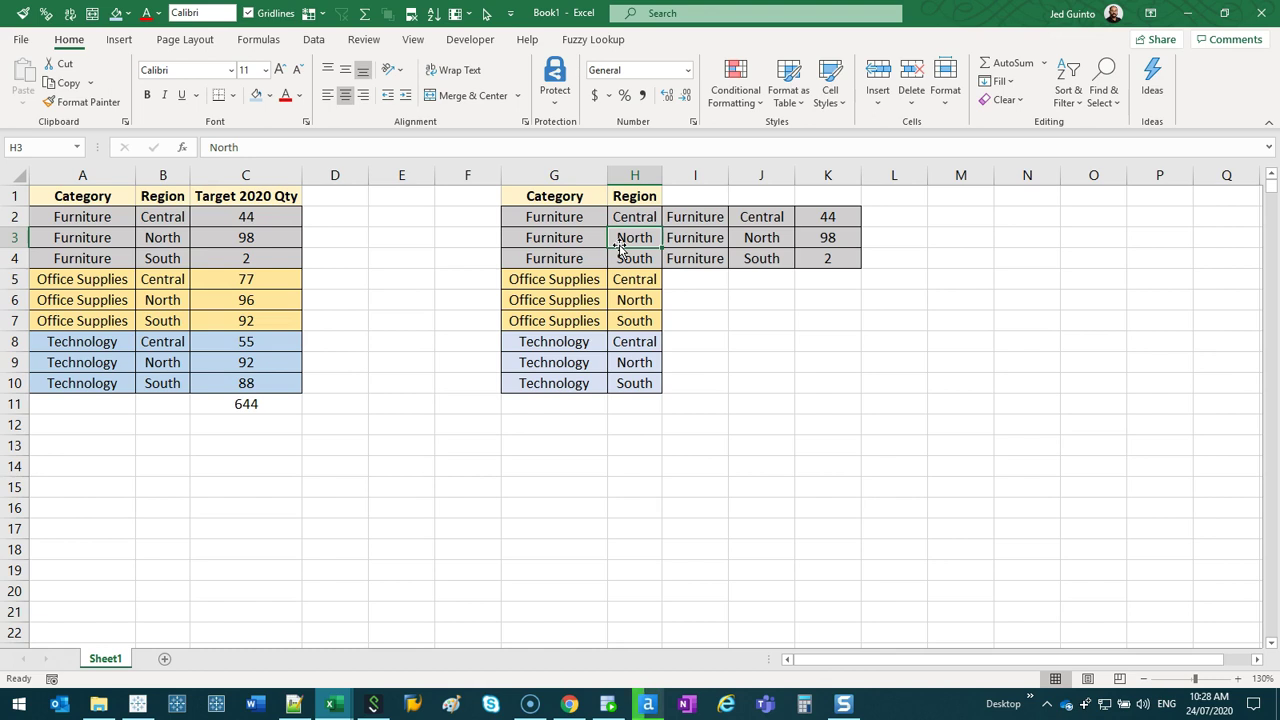
Step: Delete columns I to K's matched Furniture entries and check the =SUM(C2:C10) total in C11
{"action": "left_click_drag", "start_coordinate": [691, 300], "coordinate": [794, 314]}
{"action": "key", "text": "ctrl+space"}
{"action": "key", "text": "Delete"}
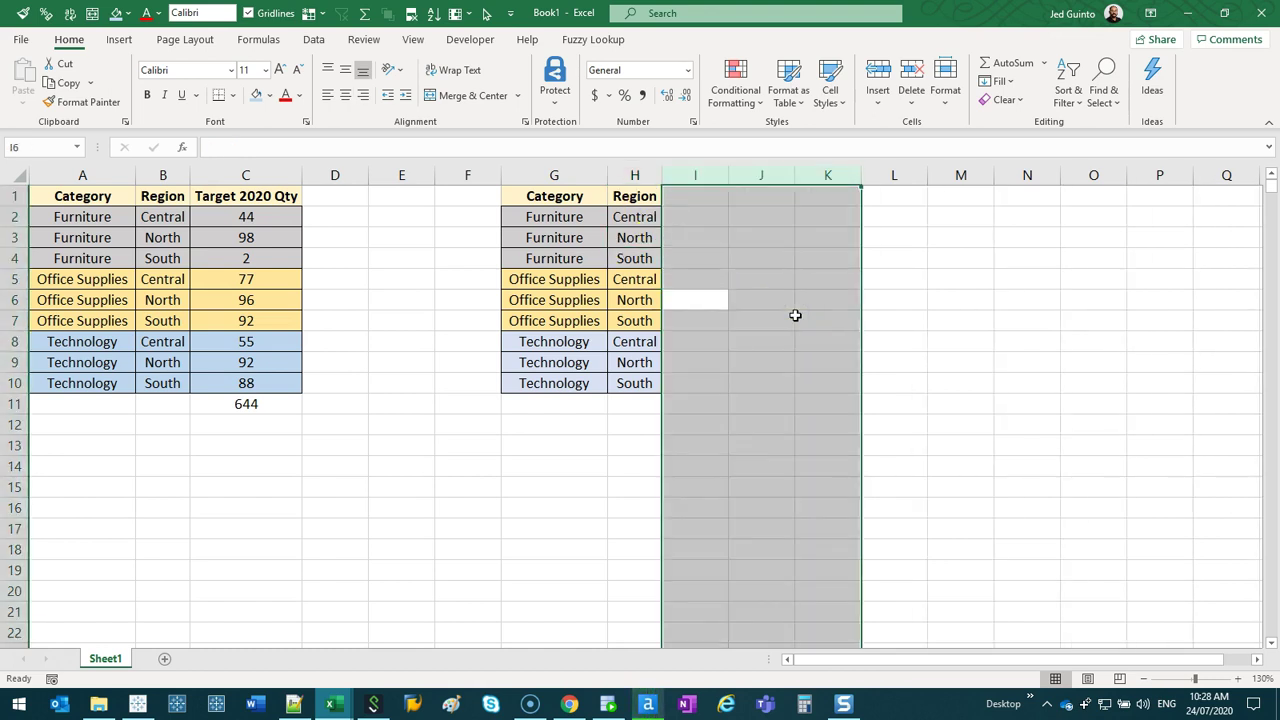
{"action": "left_click", "coordinate": [235, 440]}
{"action": "left_click", "coordinate": [241, 407]}
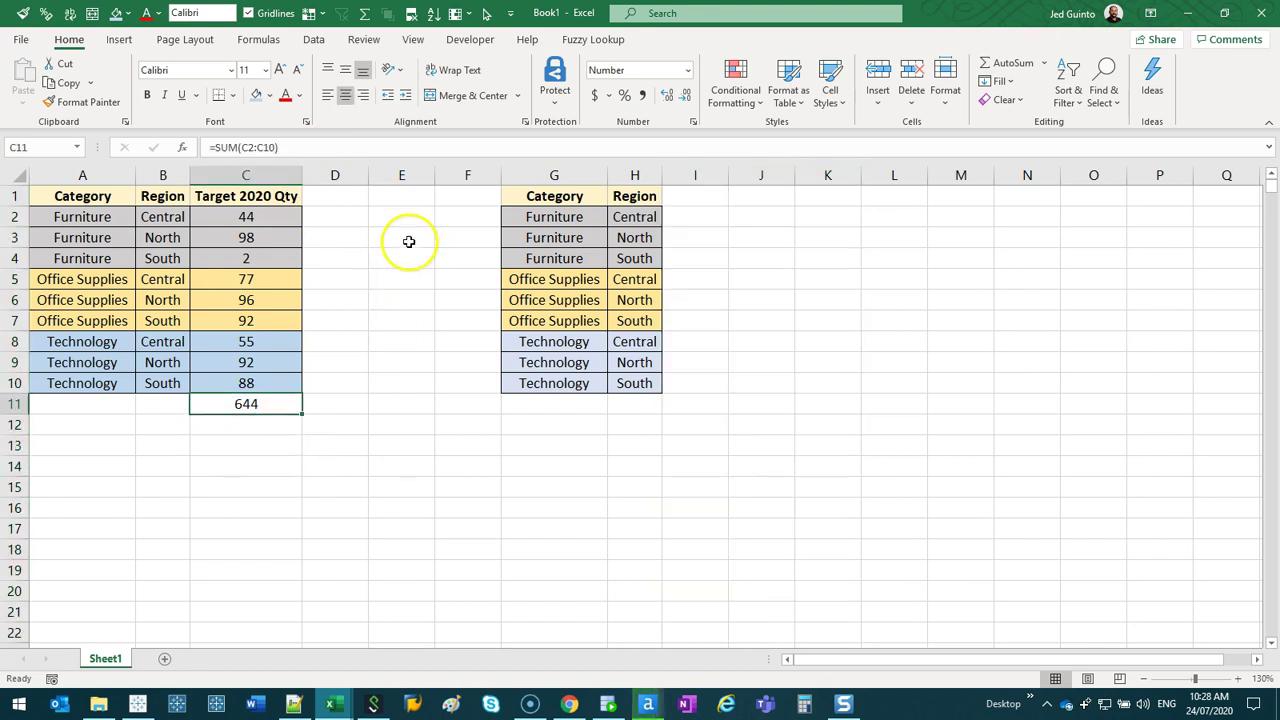
{"action": "left_click_drag", "start_coordinate": [251, 215], "coordinate": [258, 388]}
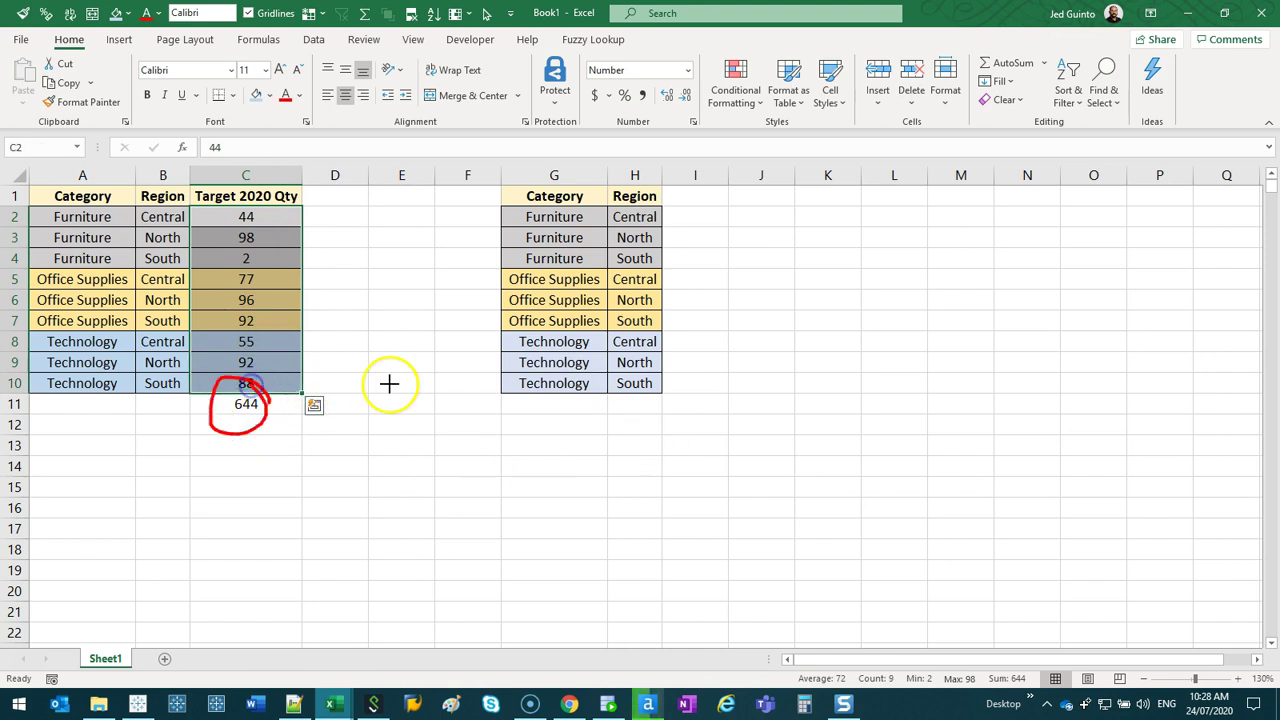
{"action": "mouse_move", "coordinate": [289, 406]}
{"action": "left_mouse_down"}
{"action": "mouse_move", "coordinate": [623, 423]}
{"action": "mouse_move", "coordinate": [584, 471]}
{"action": "left_mouse_up"}
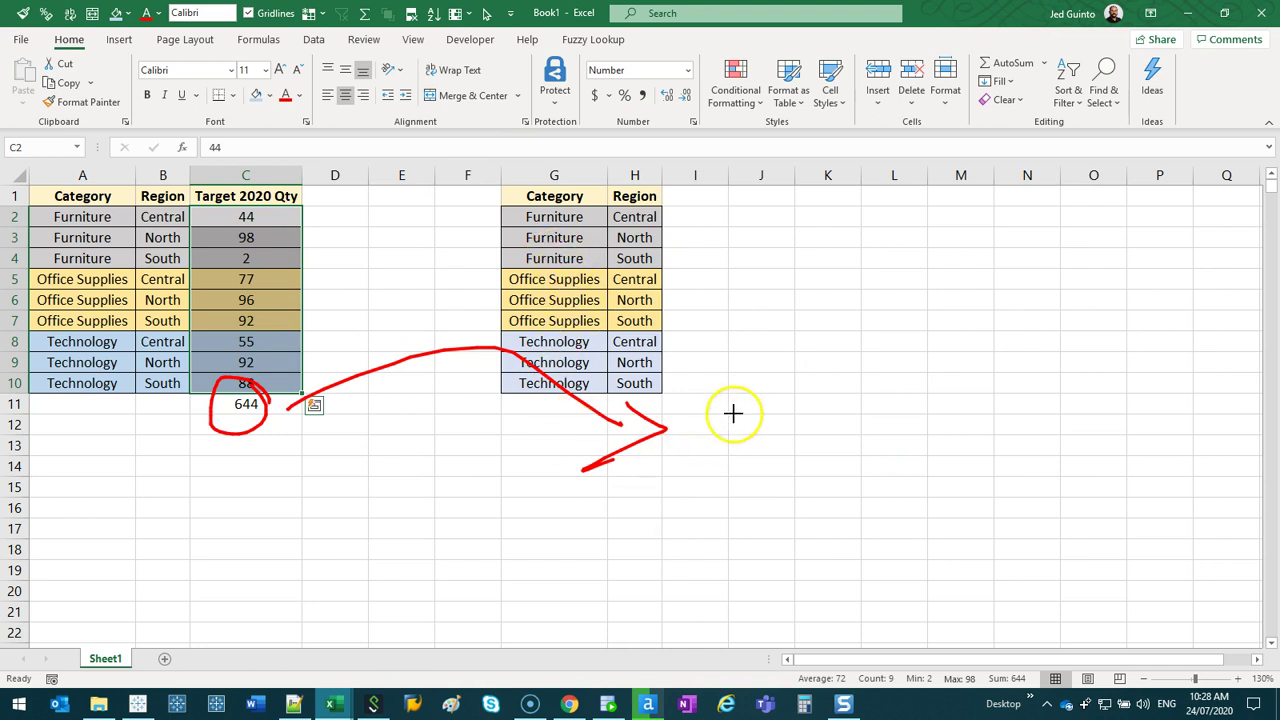
{"action": "mouse_move", "coordinate": [710, 408]}
{"action": "left_mouse_down"}
{"action": "mouse_move", "coordinate": [677, 449]}
{"action": "mouse_move", "coordinate": [740, 449]}
{"action": "mouse_move", "coordinate": [743, 463]}
{"action": "left_mouse_up"}
{"action": "left_click_drag", "start_coordinate": [773, 418], "coordinate": [780, 444]}
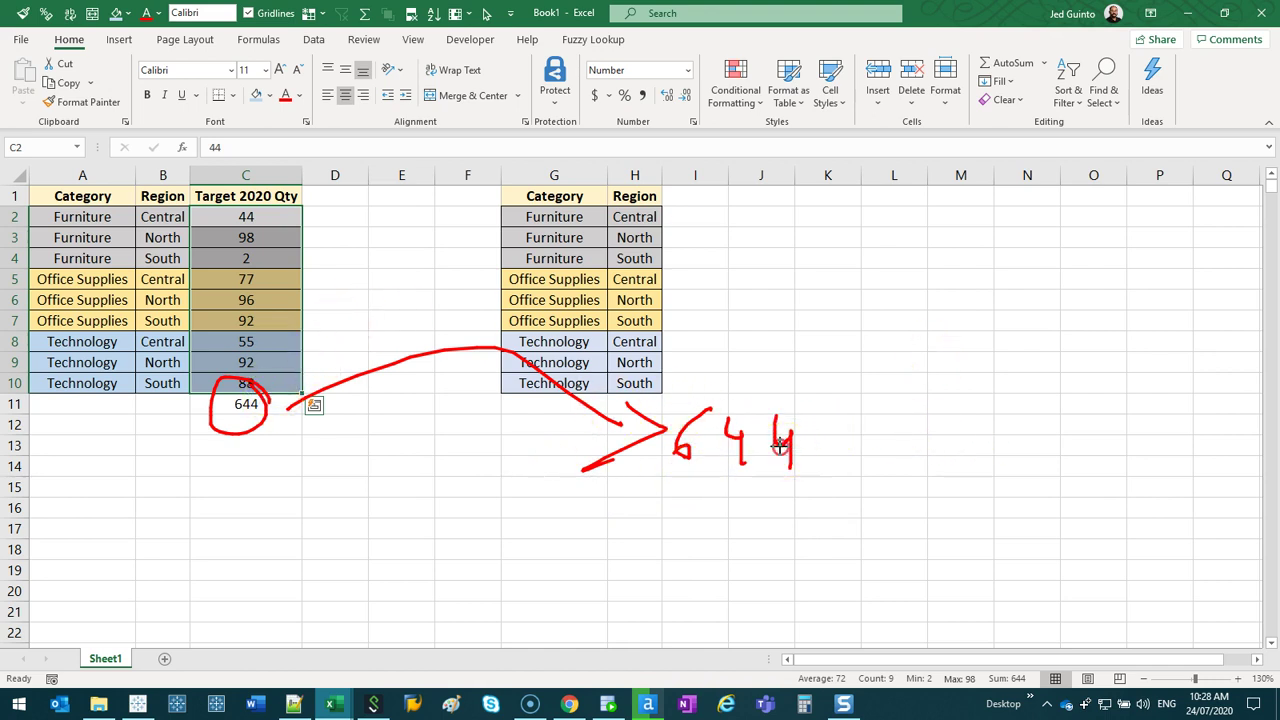
{"action": "key", "text": "e"}
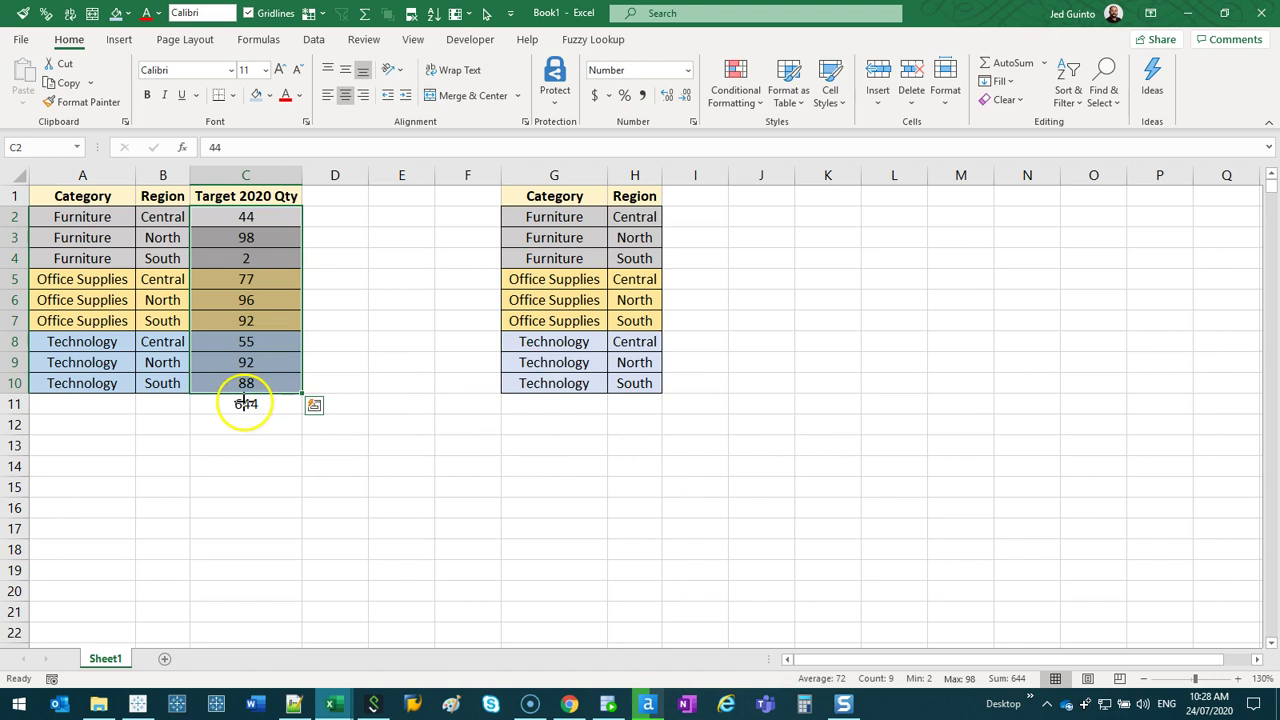
{"action": "left_click_drag", "start_coordinate": [286, 406], "coordinate": [749, 417]}
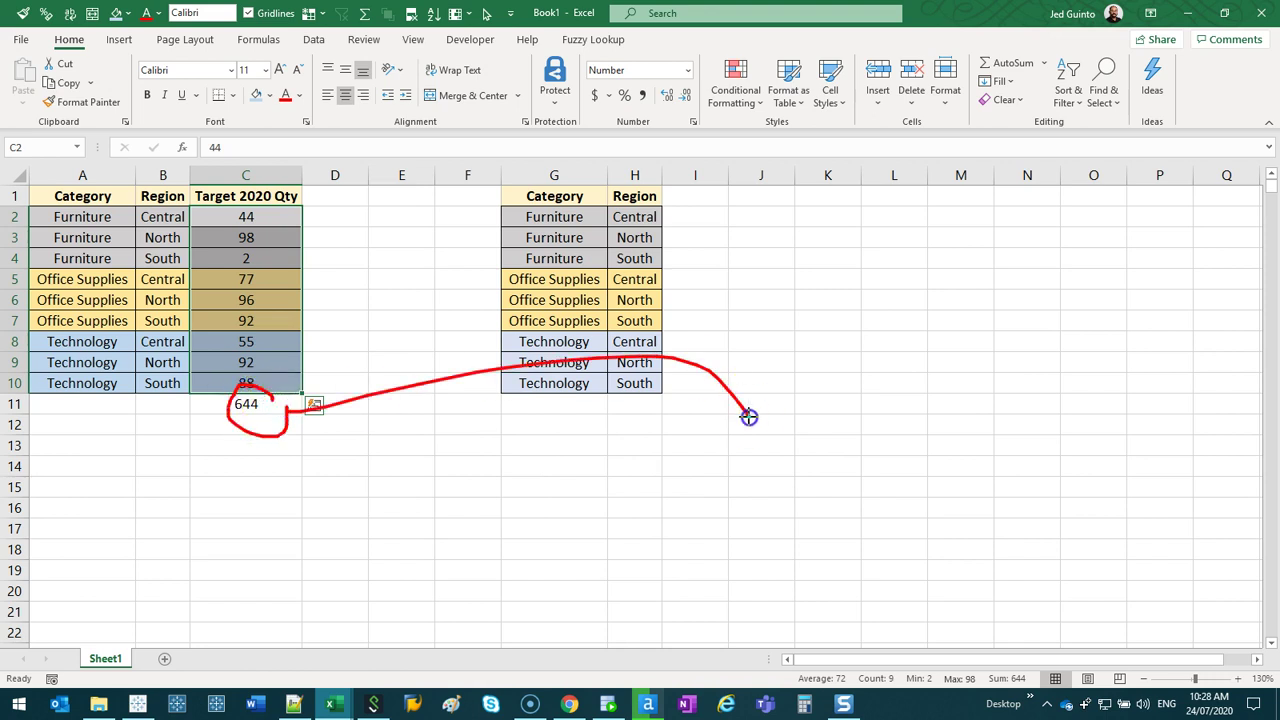
{"action": "mouse_move", "coordinate": [832, 405]}
{"action": "left_mouse_down"}
{"action": "mouse_move", "coordinate": [814, 455]}
{"action": "mouse_move", "coordinate": [800, 442]}
{"action": "mouse_move", "coordinate": [905, 428]}
{"action": "left_mouse_up"}
{"action": "mouse_move", "coordinate": [895, 415]}
{"action": "left_mouse_down"}
{"action": "mouse_move", "coordinate": [900, 476]}
{"action": "mouse_move", "coordinate": [953, 415]}
{"action": "mouse_move", "coordinate": [927, 487]}
{"action": "left_mouse_up"}
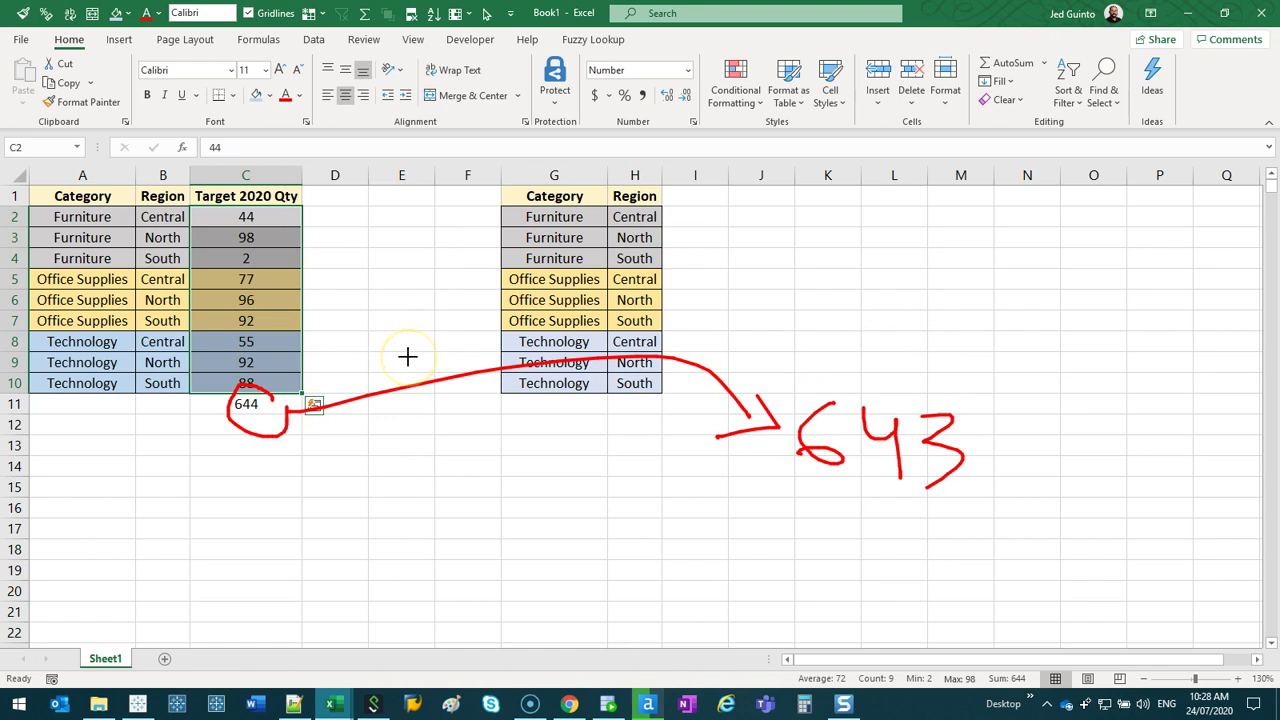
{"action": "key", "text": "Escape"}
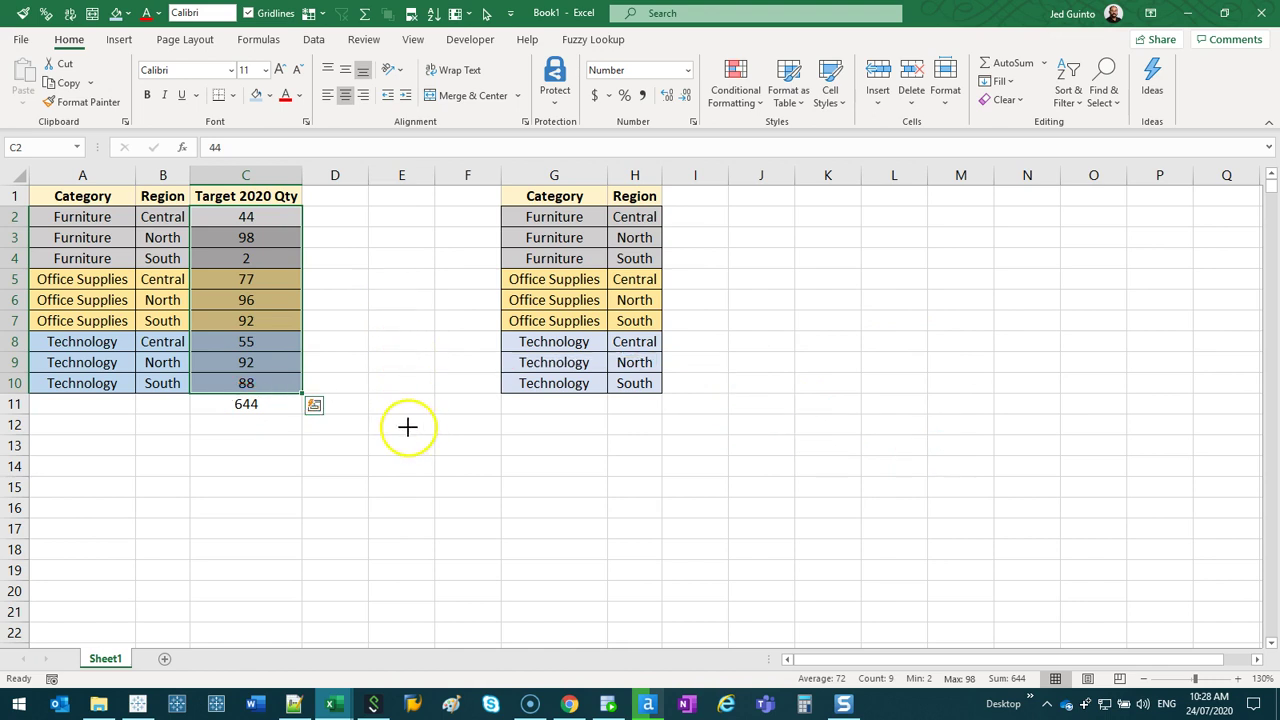
{"action": "mouse_move", "coordinate": [137, 705]}
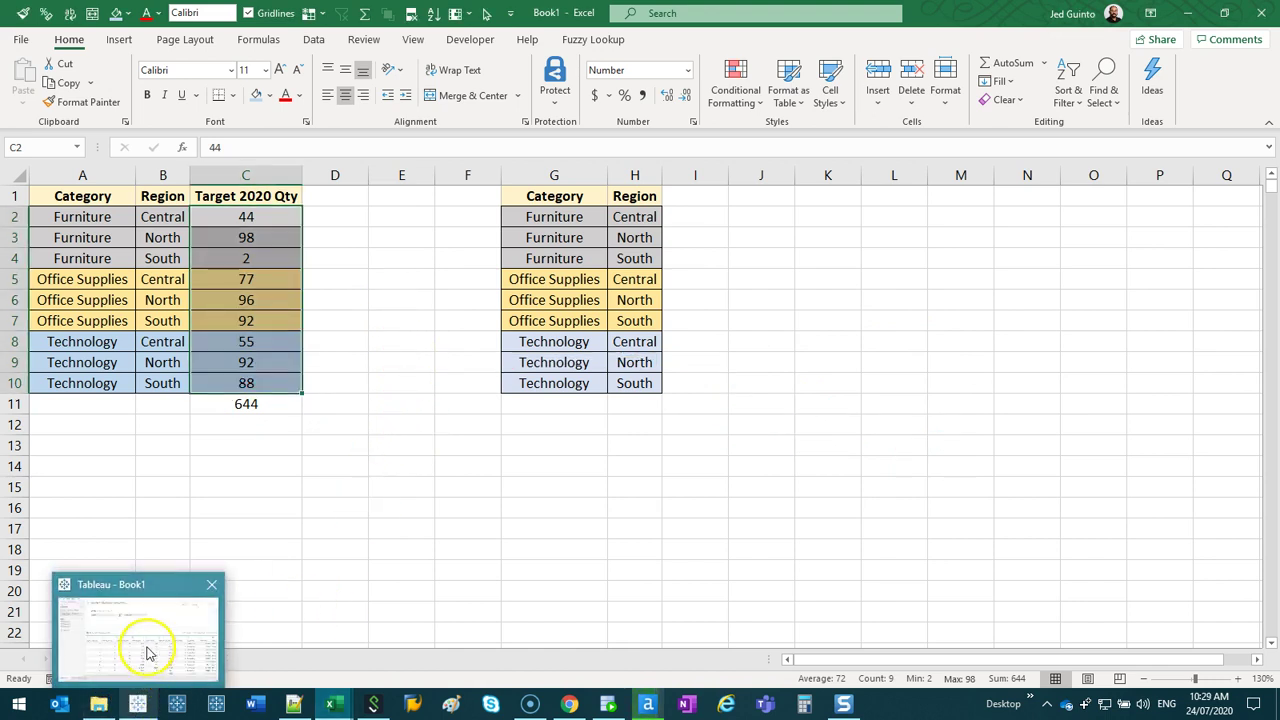
Step: Bring up Tableau's Book1 on Sheet 1 with a narrower Data pane
{"action": "left_click", "coordinate": [141, 648]}
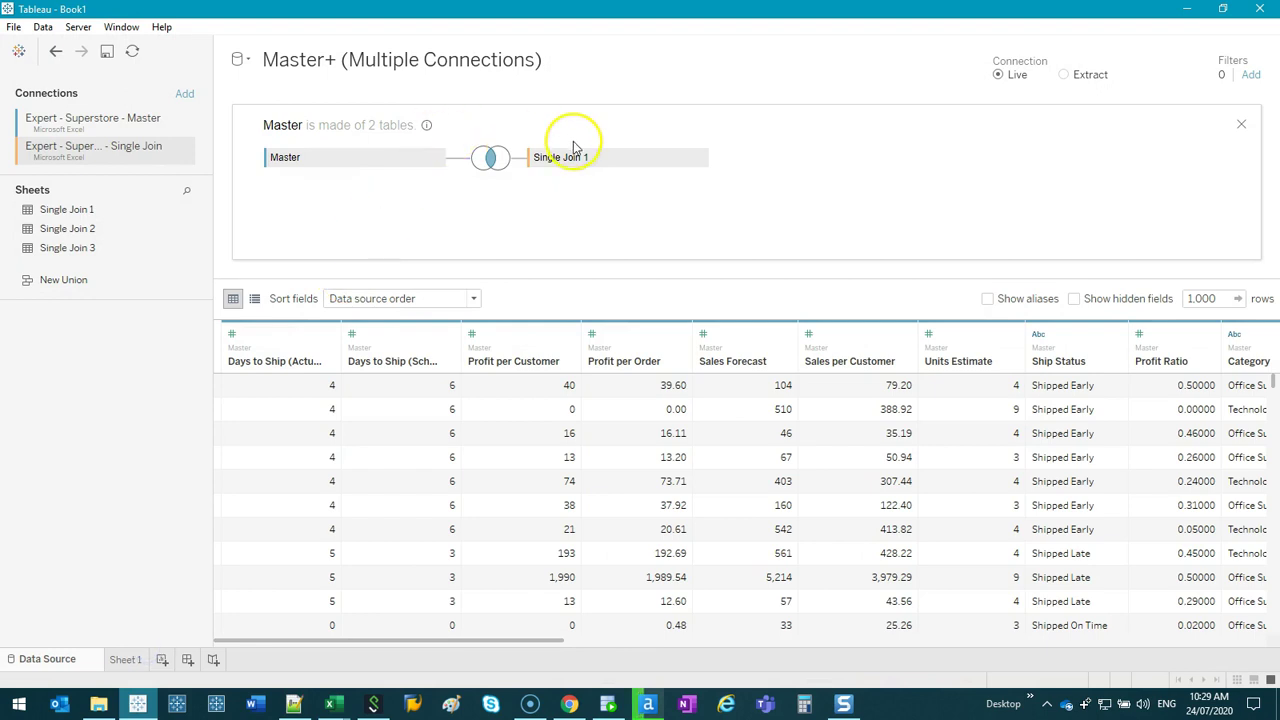
{"action": "left_click", "coordinate": [128, 659]}
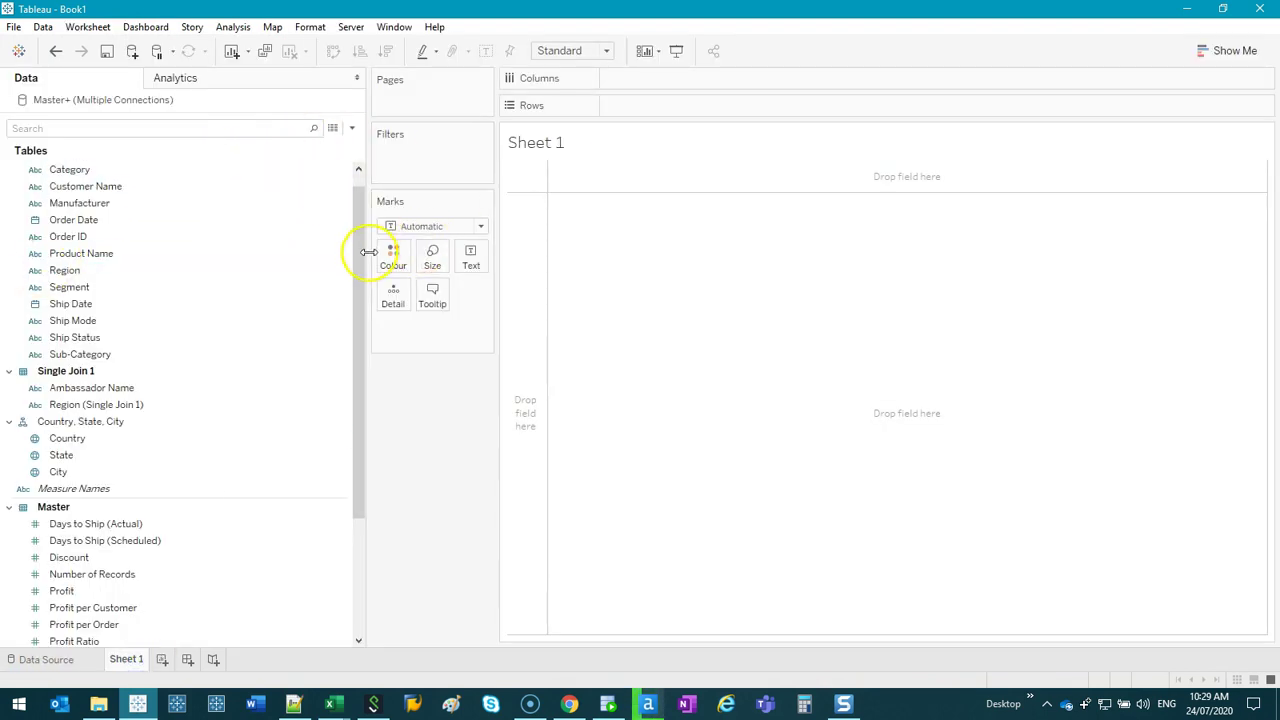
{"action": "left_click_drag", "start_coordinate": [363, 251], "coordinate": [200, 170]}
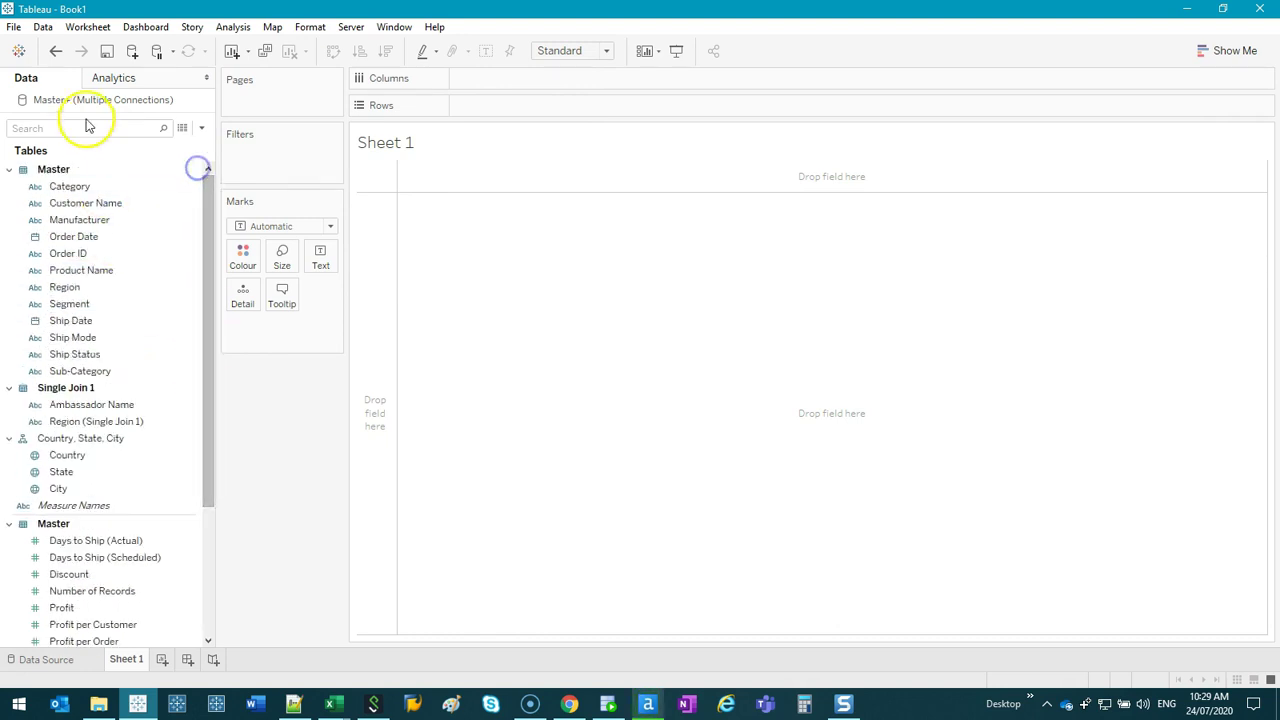
Step: Drop Order ID as CNT(Order ID) to confirm 10,000, then clear the sheet
{"action": "left_click_drag", "start_coordinate": [86, 251], "coordinate": [589, 266]}
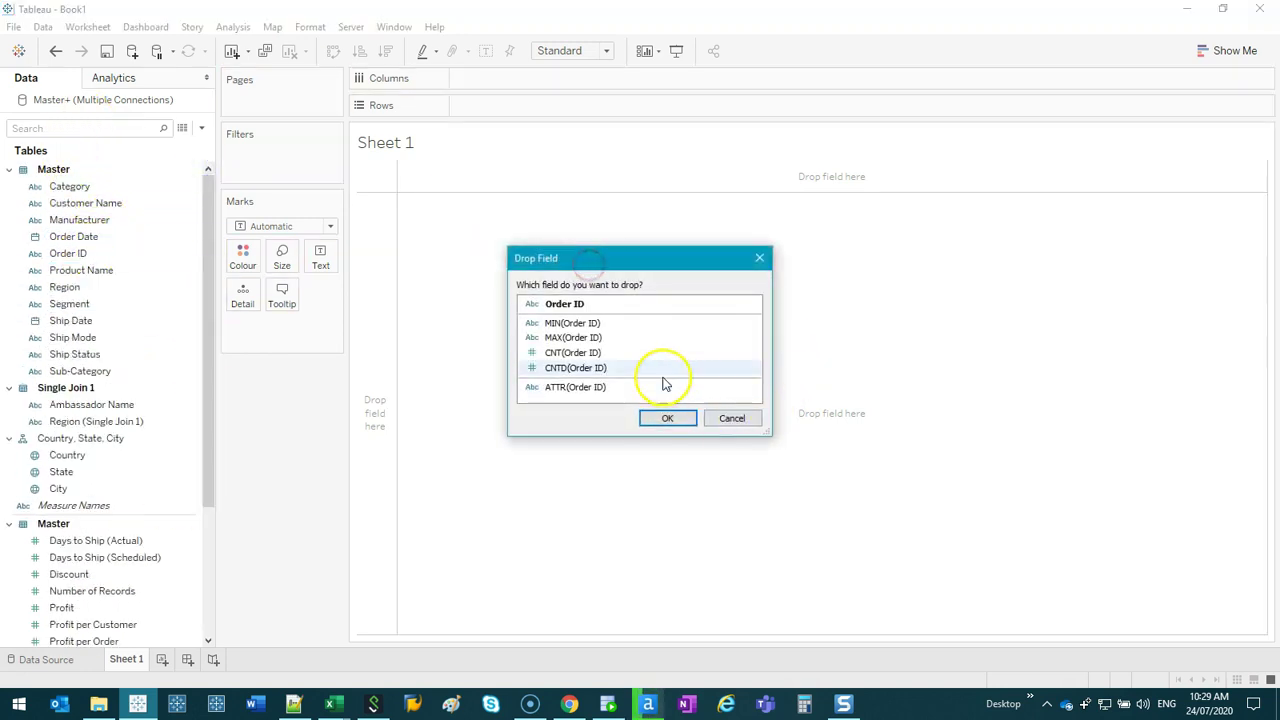
{"action": "double_click", "coordinate": [605, 356]}
{"action": "mouse_move", "coordinate": [383, 176]}
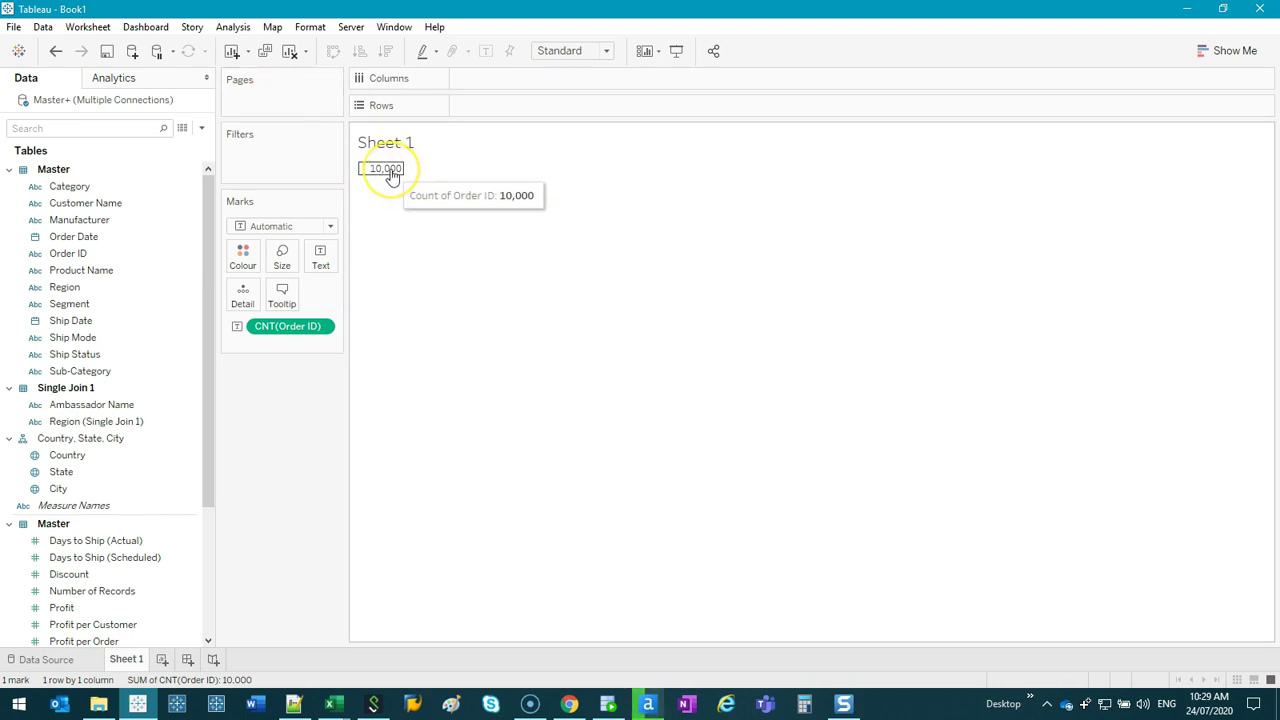
{"action": "left_click", "coordinate": [290, 52]}
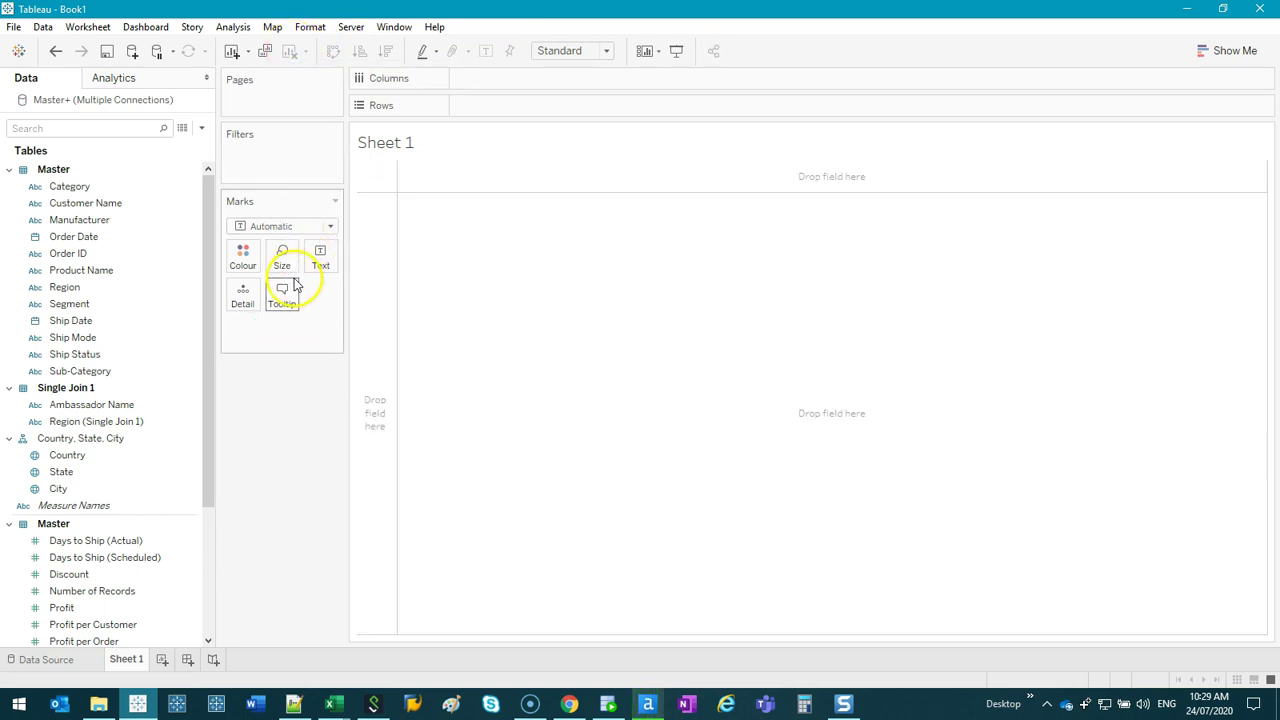
Step: Put Manufacturer alone on Rows, dropping Category, and add CNT(Manufacturer) bars
{"action": "double_click", "coordinate": [86, 187]}
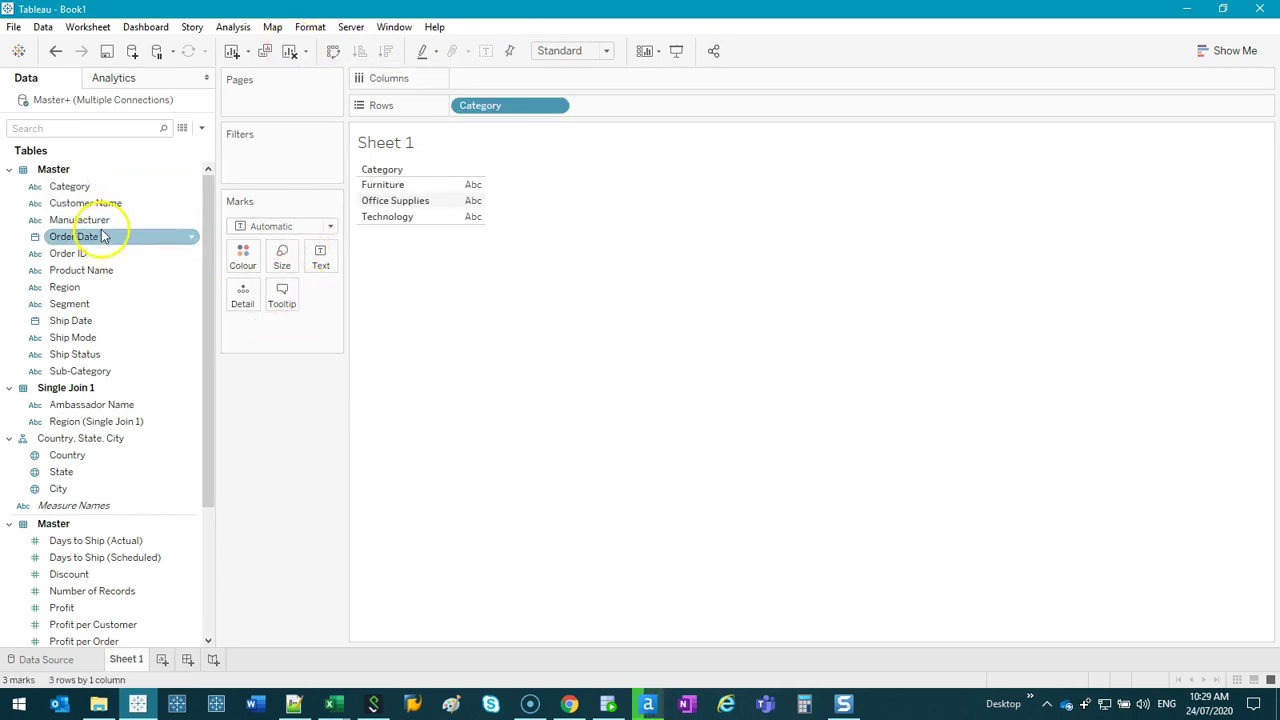
{"action": "double_click", "coordinate": [100, 222]}
{"action": "mouse_move", "coordinate": [606, 106]}
{"action": "left_mouse_down"}
{"action": "mouse_move", "coordinate": [343, 374]}
{"action": "mouse_move", "coordinate": [617, 121]}
{"action": "mouse_move", "coordinate": [609, 106]}
{"action": "left_mouse_up"}
{"action": "left_click_drag", "start_coordinate": [500, 106], "coordinate": [500, 73]}
{"action": "double_click", "coordinate": [600, 353]}
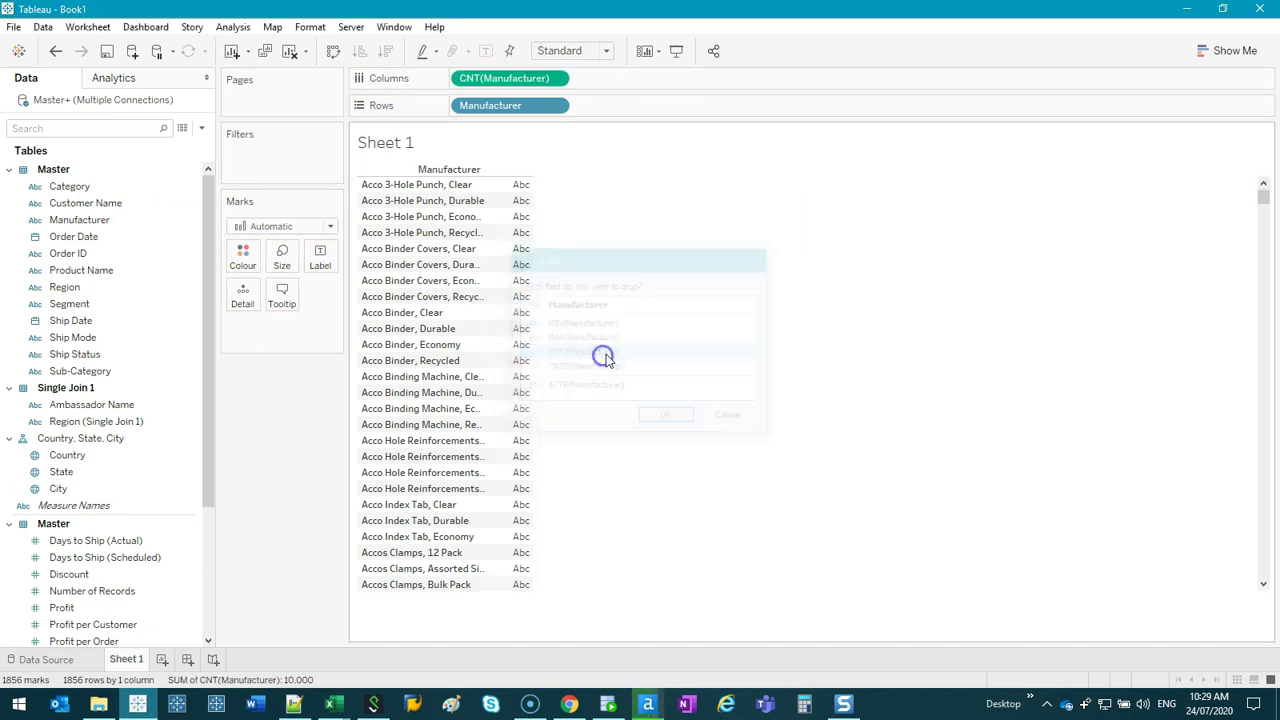
Step: Convert the Manufacturer record-count bar chart into a treemap using Show Me
{"action": "left_click", "coordinate": [1240, 50]}
{"action": "left_click", "coordinate": [1146, 205]}
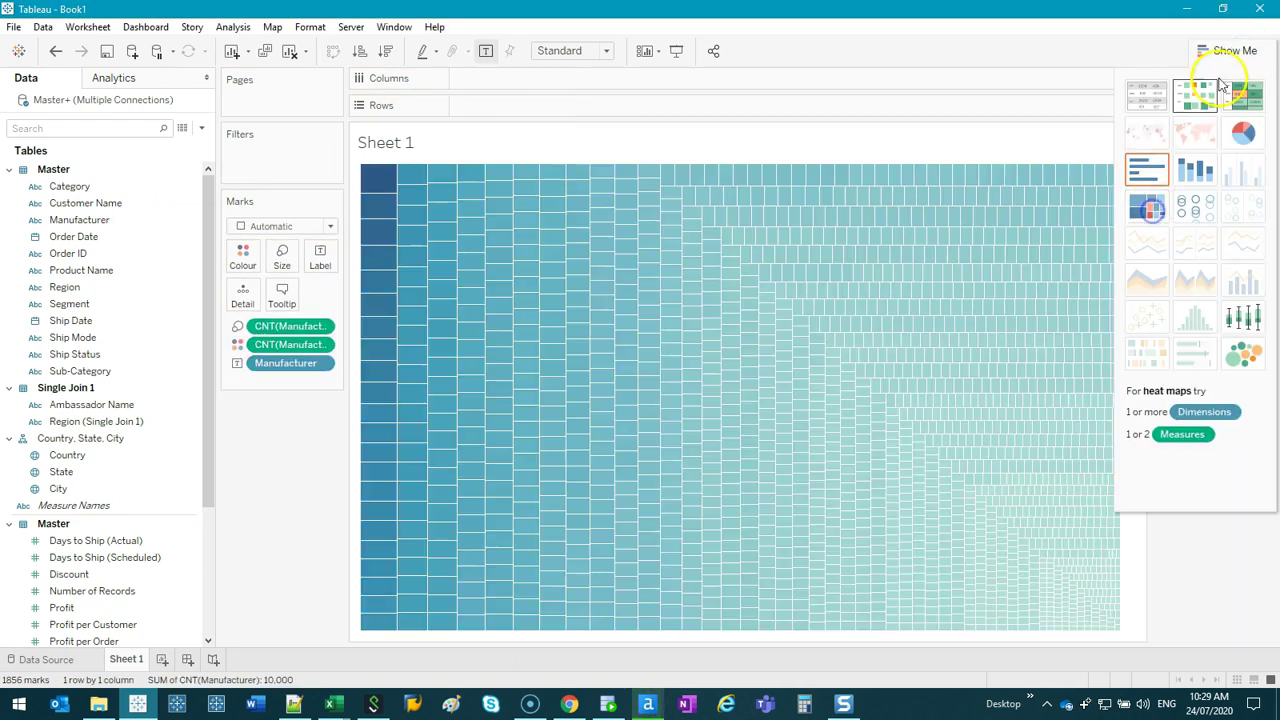
{"action": "left_click", "coordinate": [1237, 55]}
{"action": "mouse_move", "coordinate": [497, 240]}
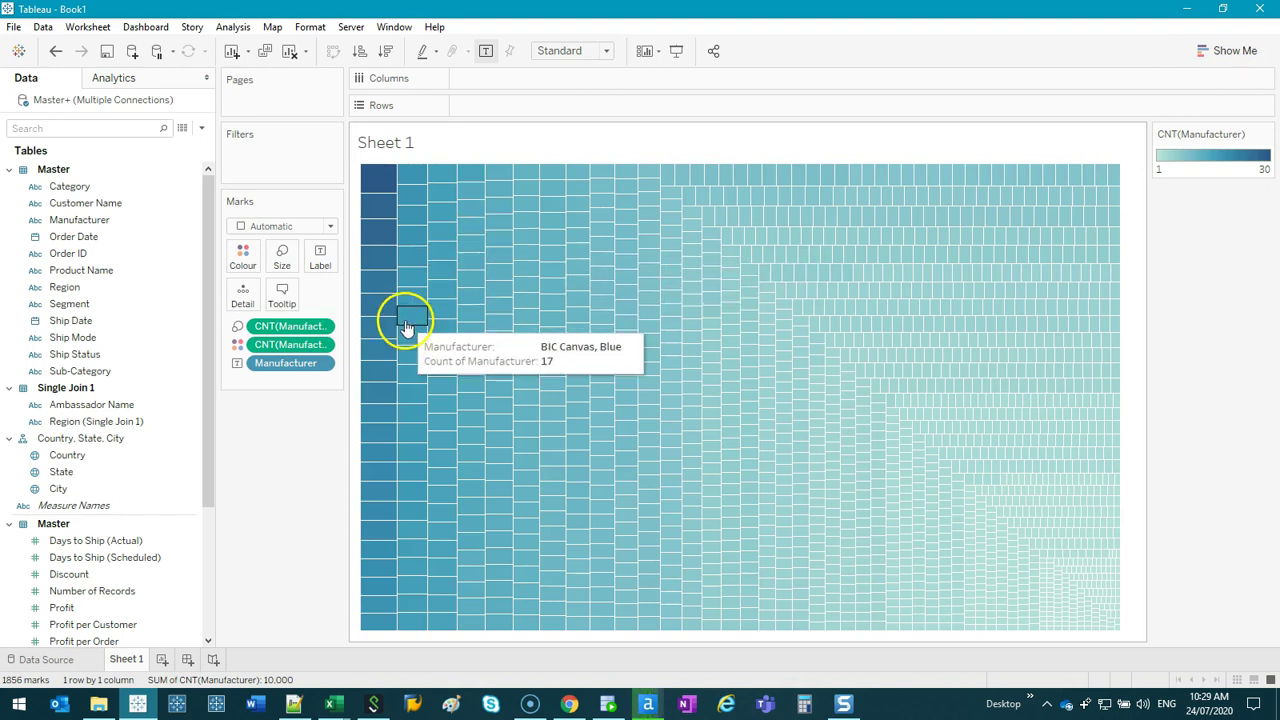
{"action": "mouse_move", "coordinate": [470, 576]}
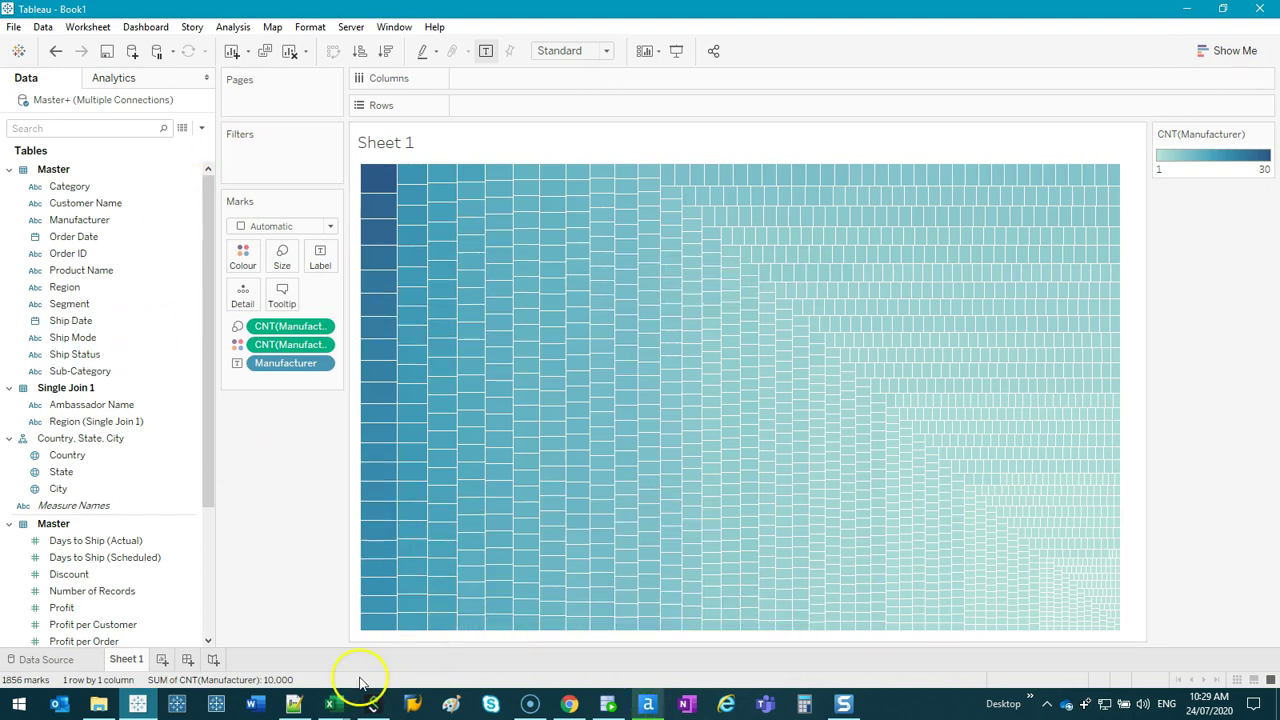
{"action": "mouse_move", "coordinate": [335, 700]}
{"action": "left_click", "coordinate": [807, 630]}
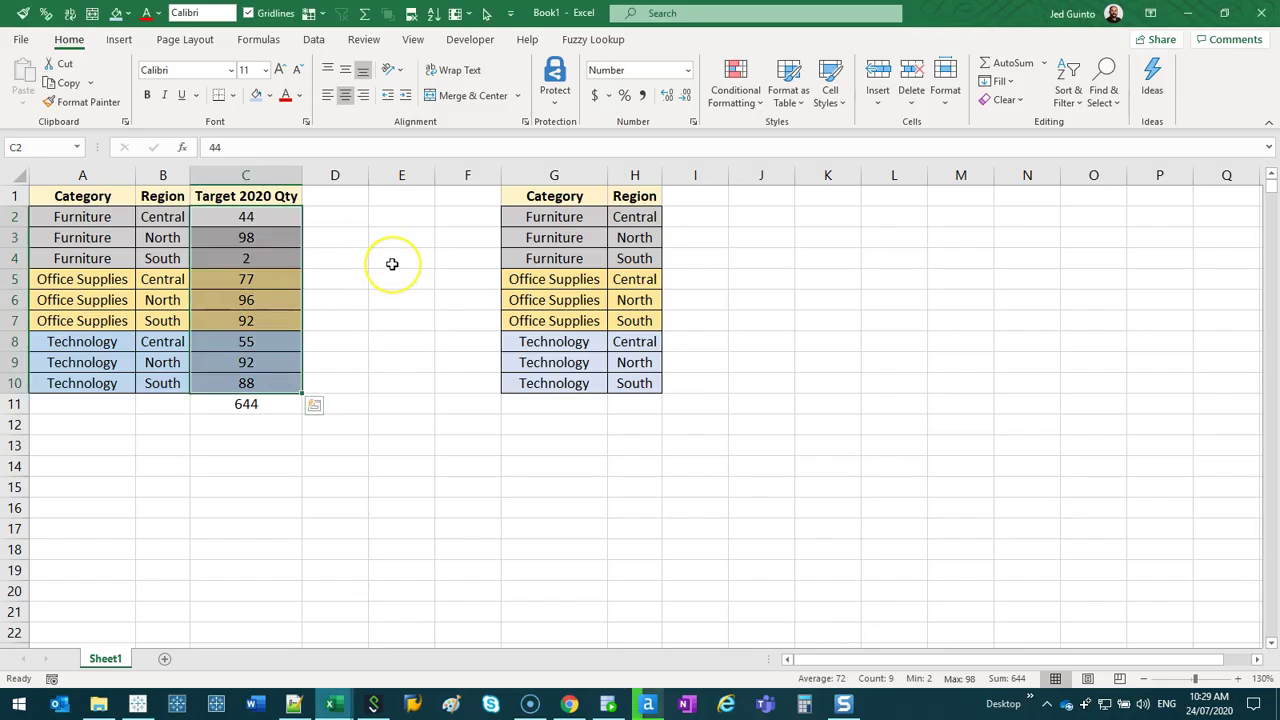